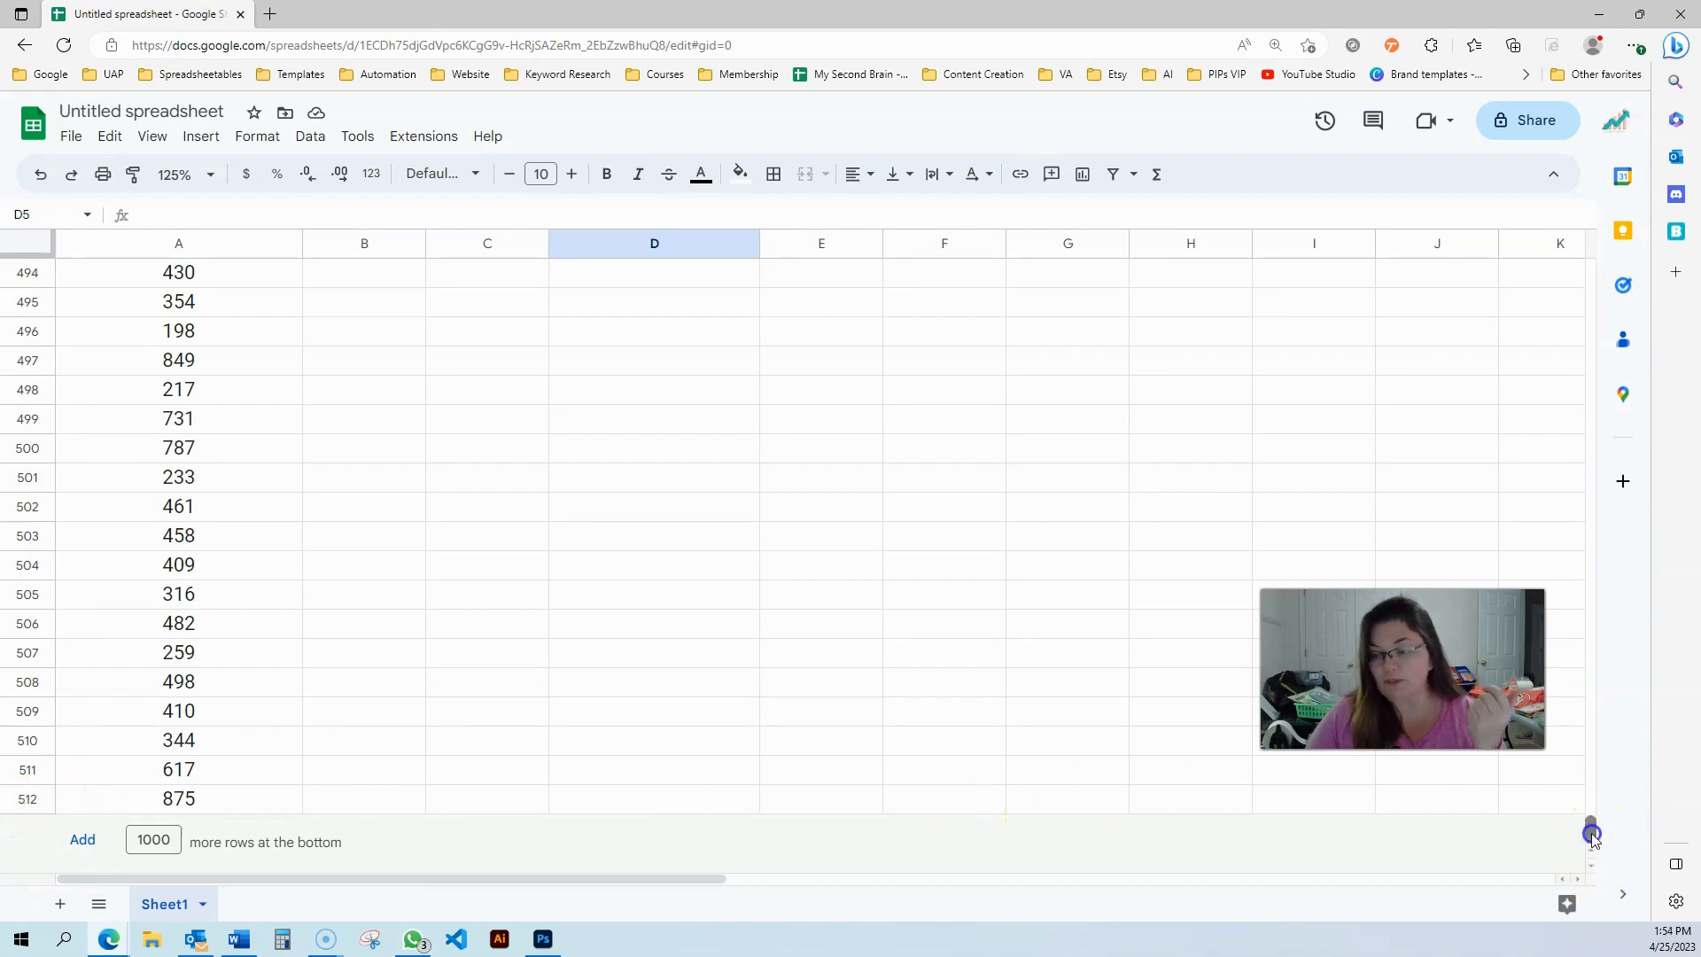
Enter a SUM formula in D3 totalling the TOTAL SALES column from A2 to A512
{"action": "left_click_drag", "start_coordinate": [1592, 838], "coordinate": [1594, 265]}
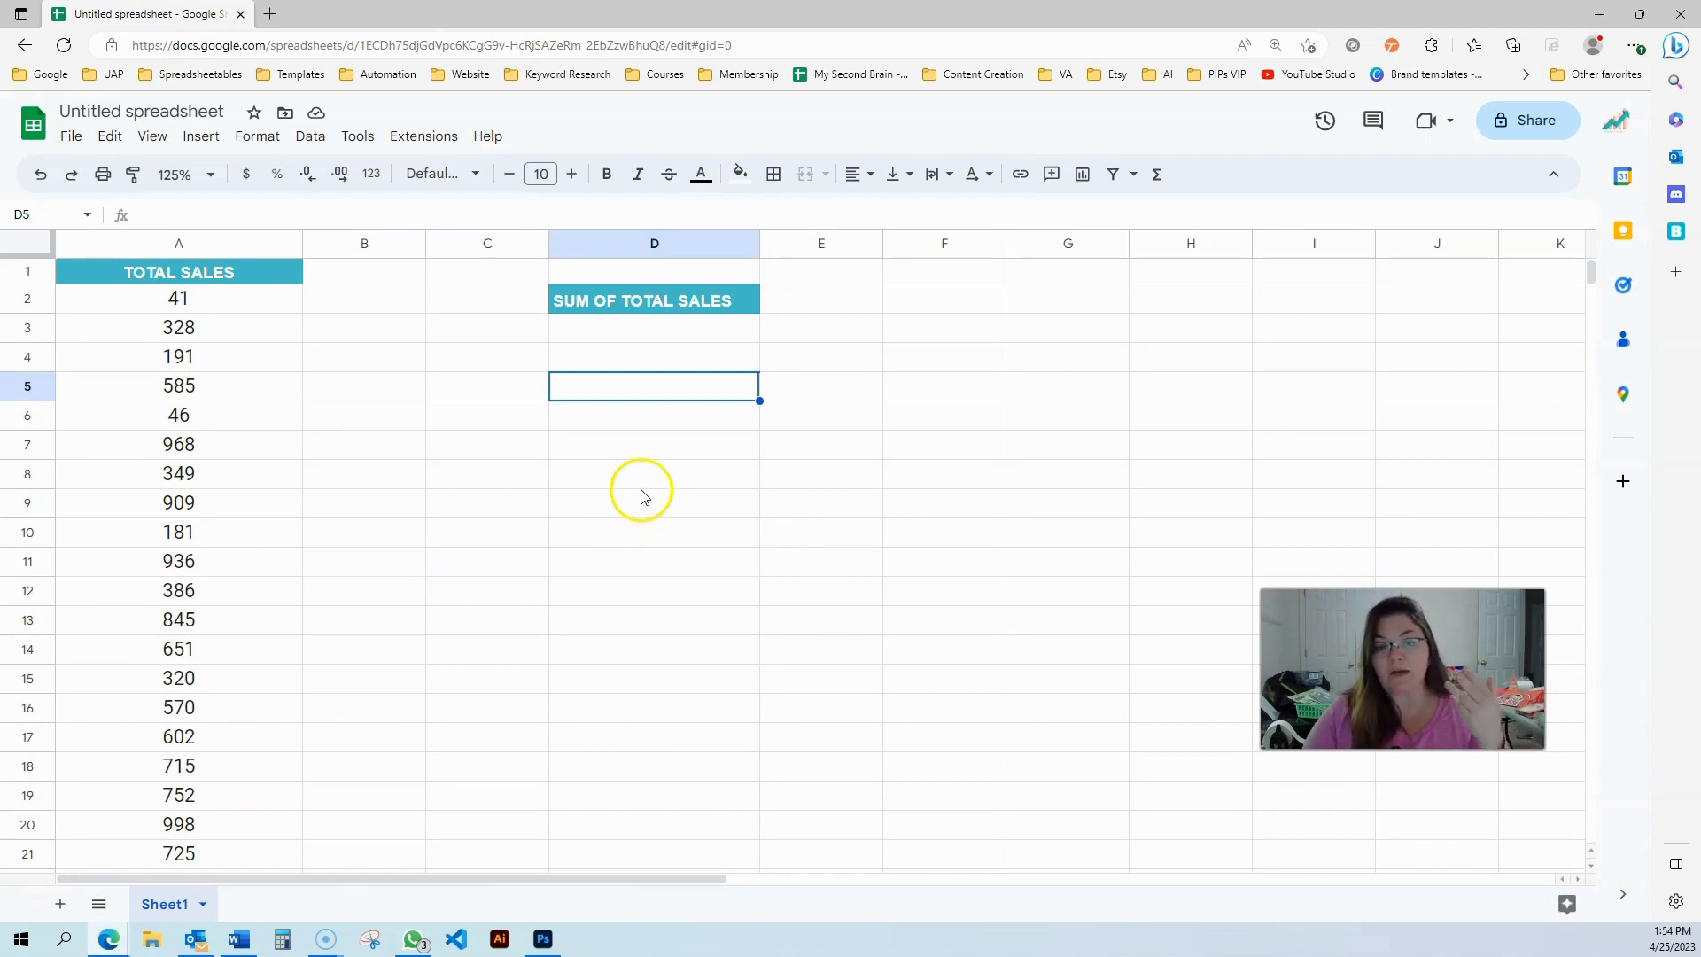
{"action": "left_click", "coordinate": [679, 329]}
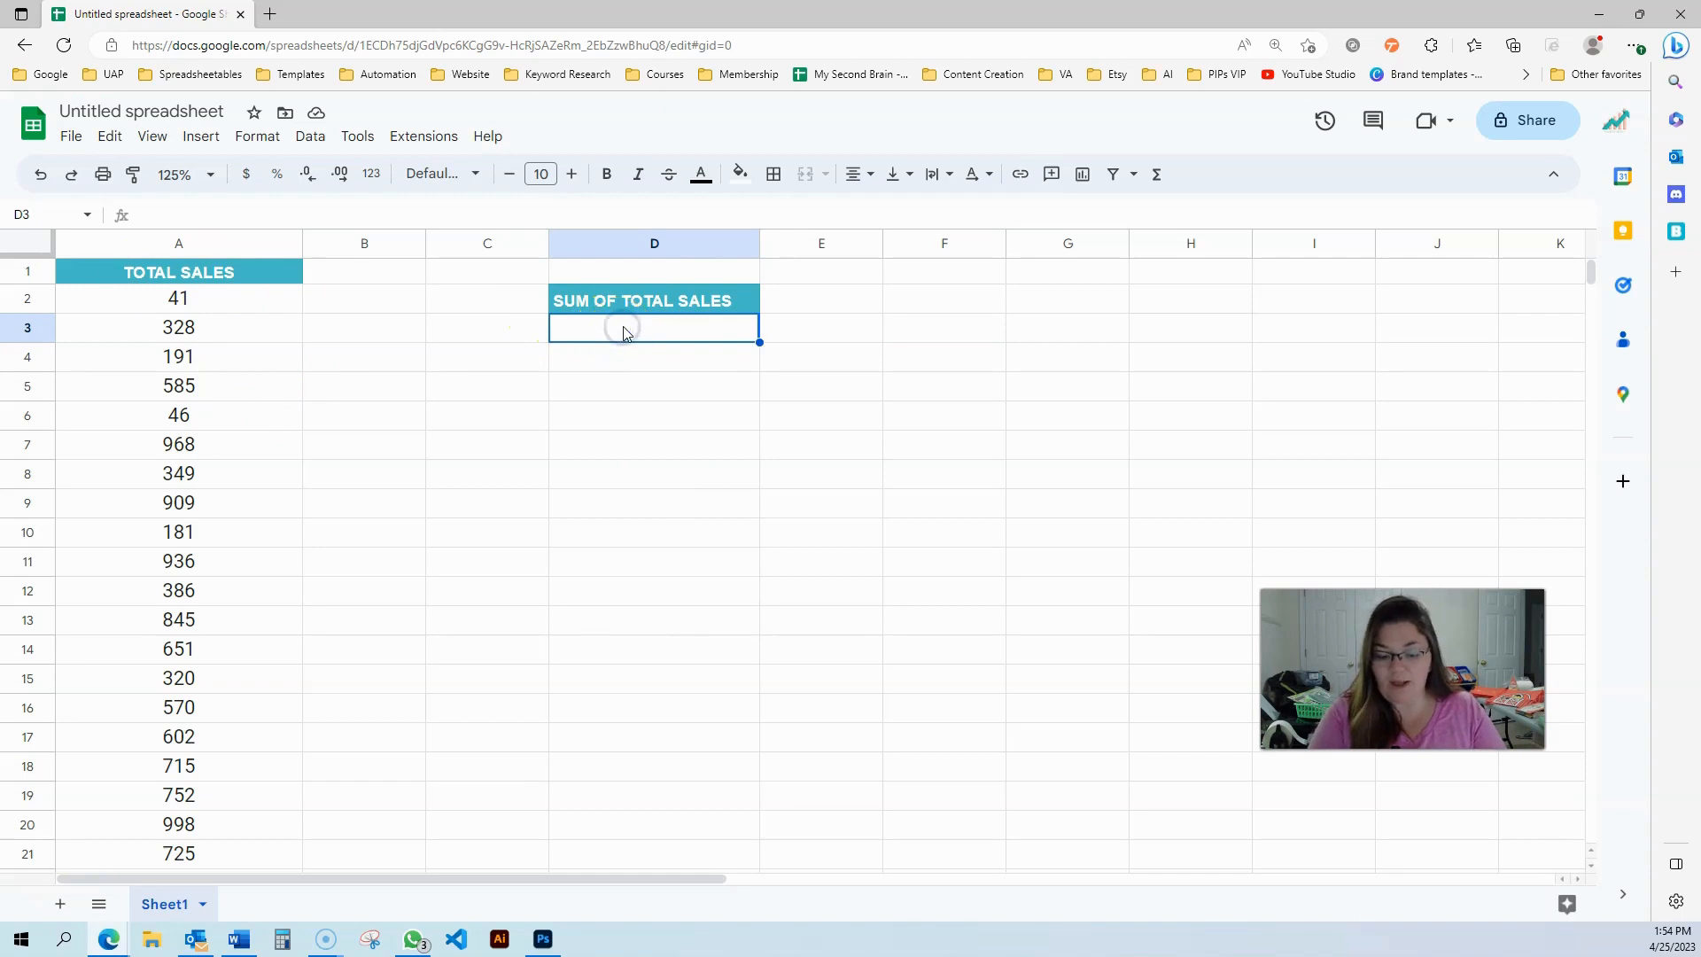
{"action": "type", "text": "=sum("}
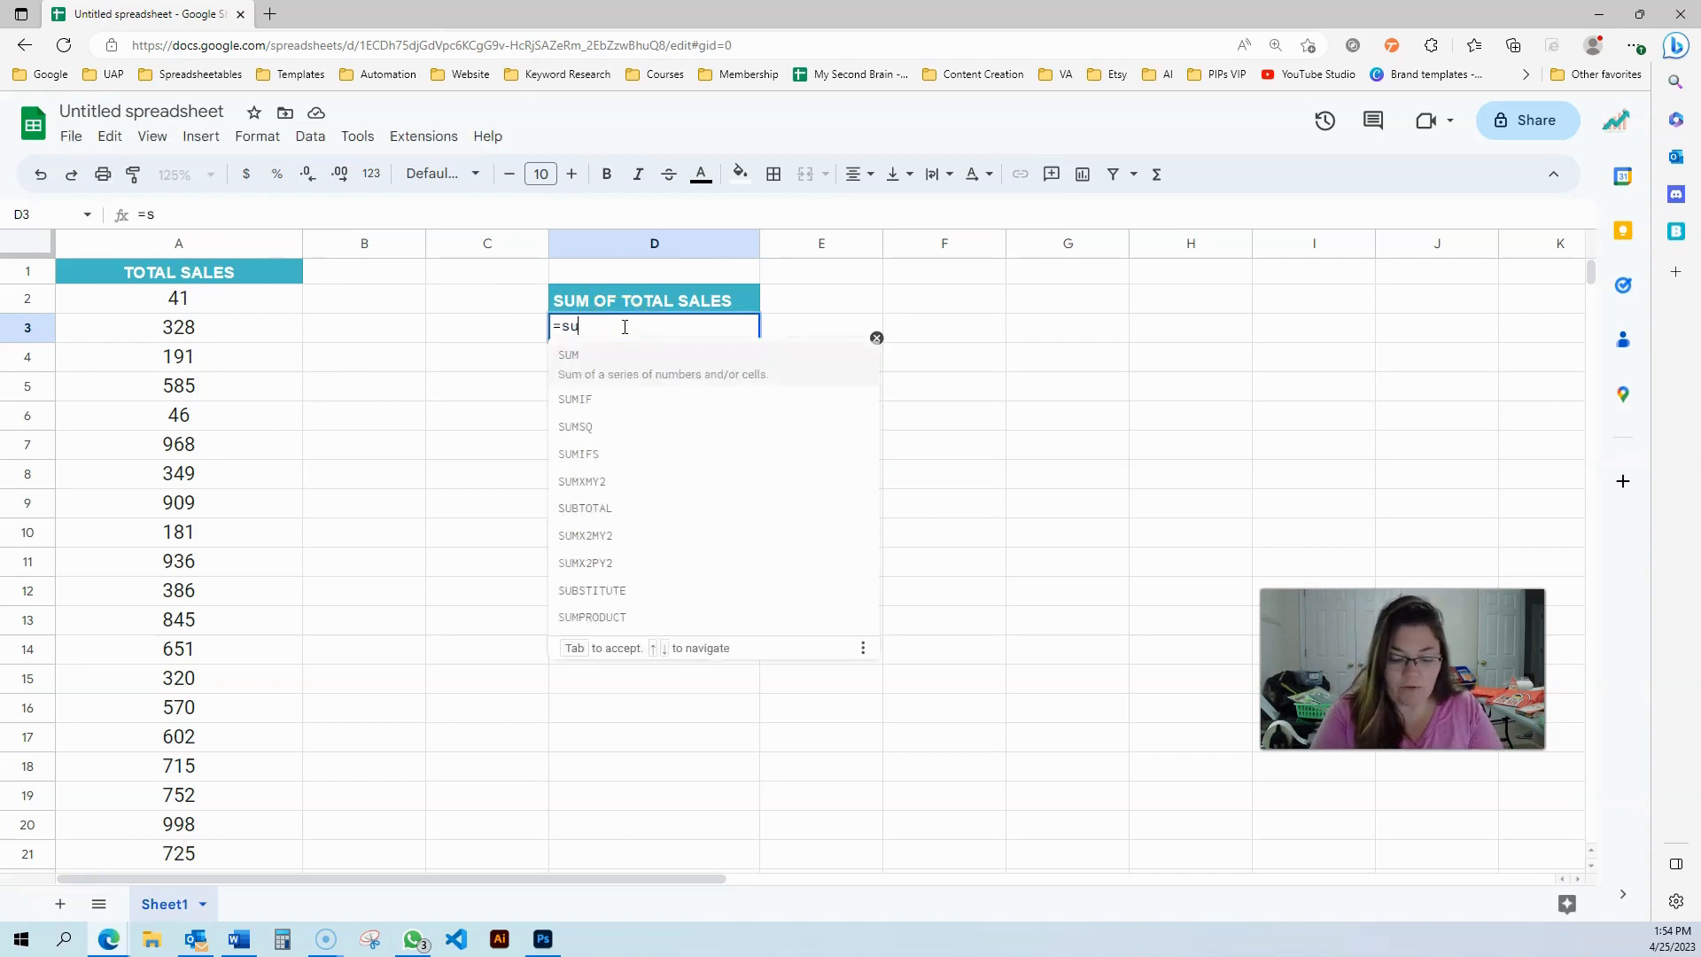
{"action": "left_click", "coordinate": [227, 304]}
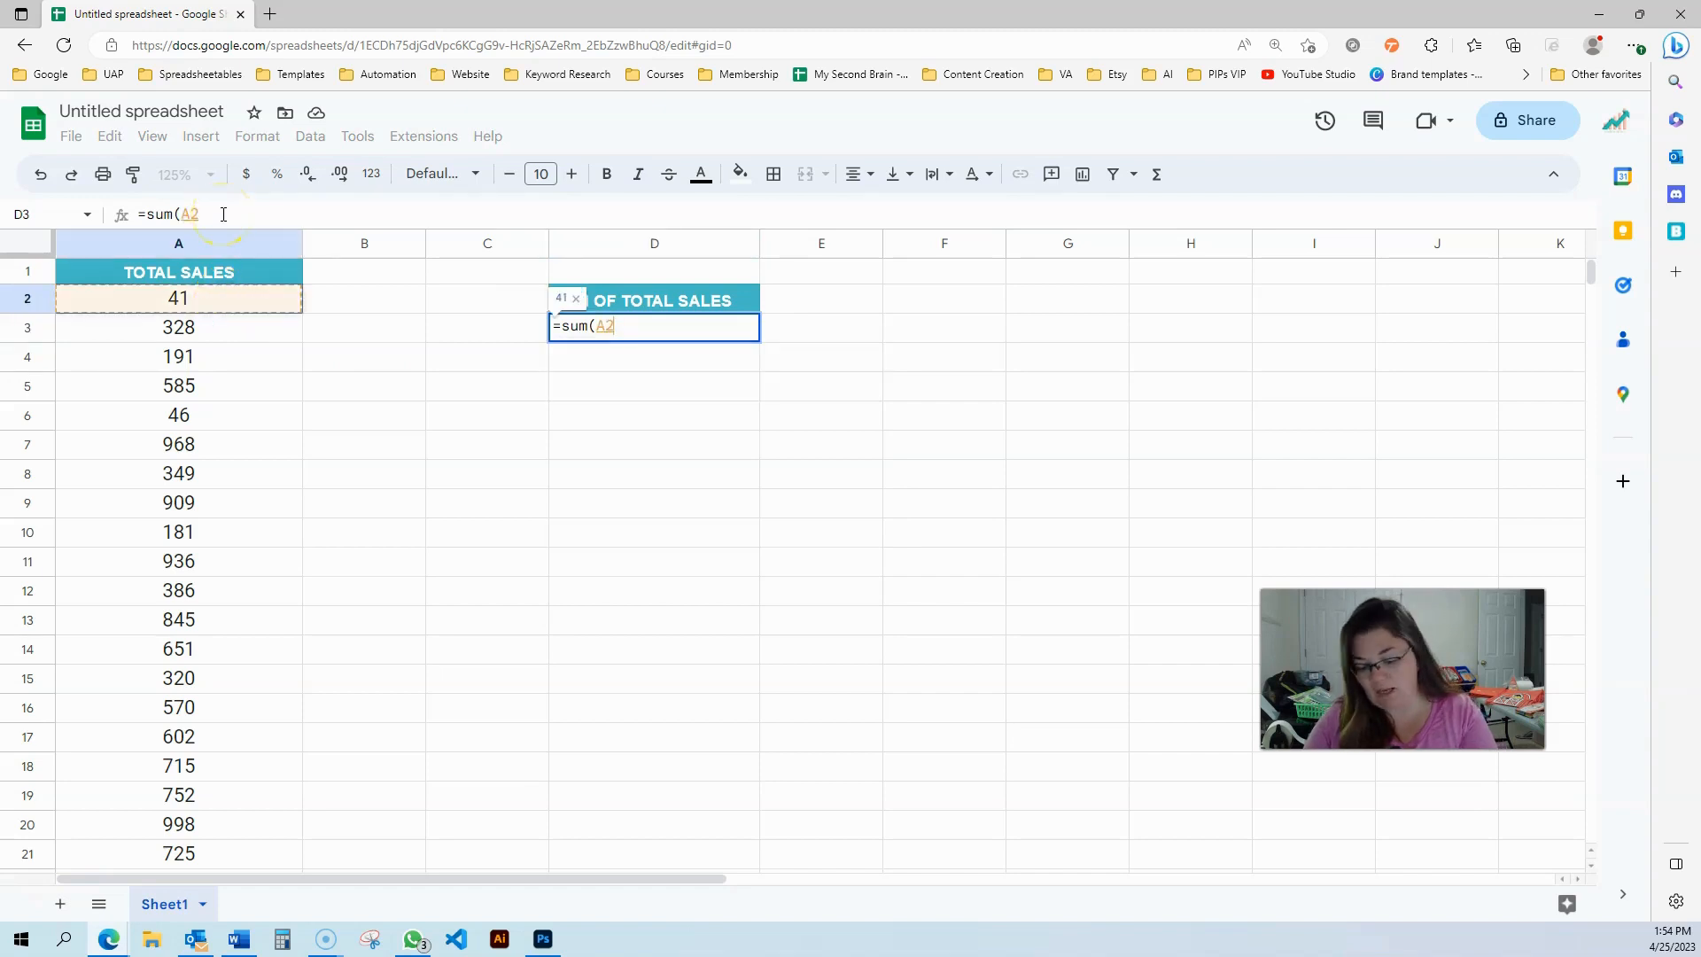
{"action": "key", "text": "ctrl+shift+Down"}
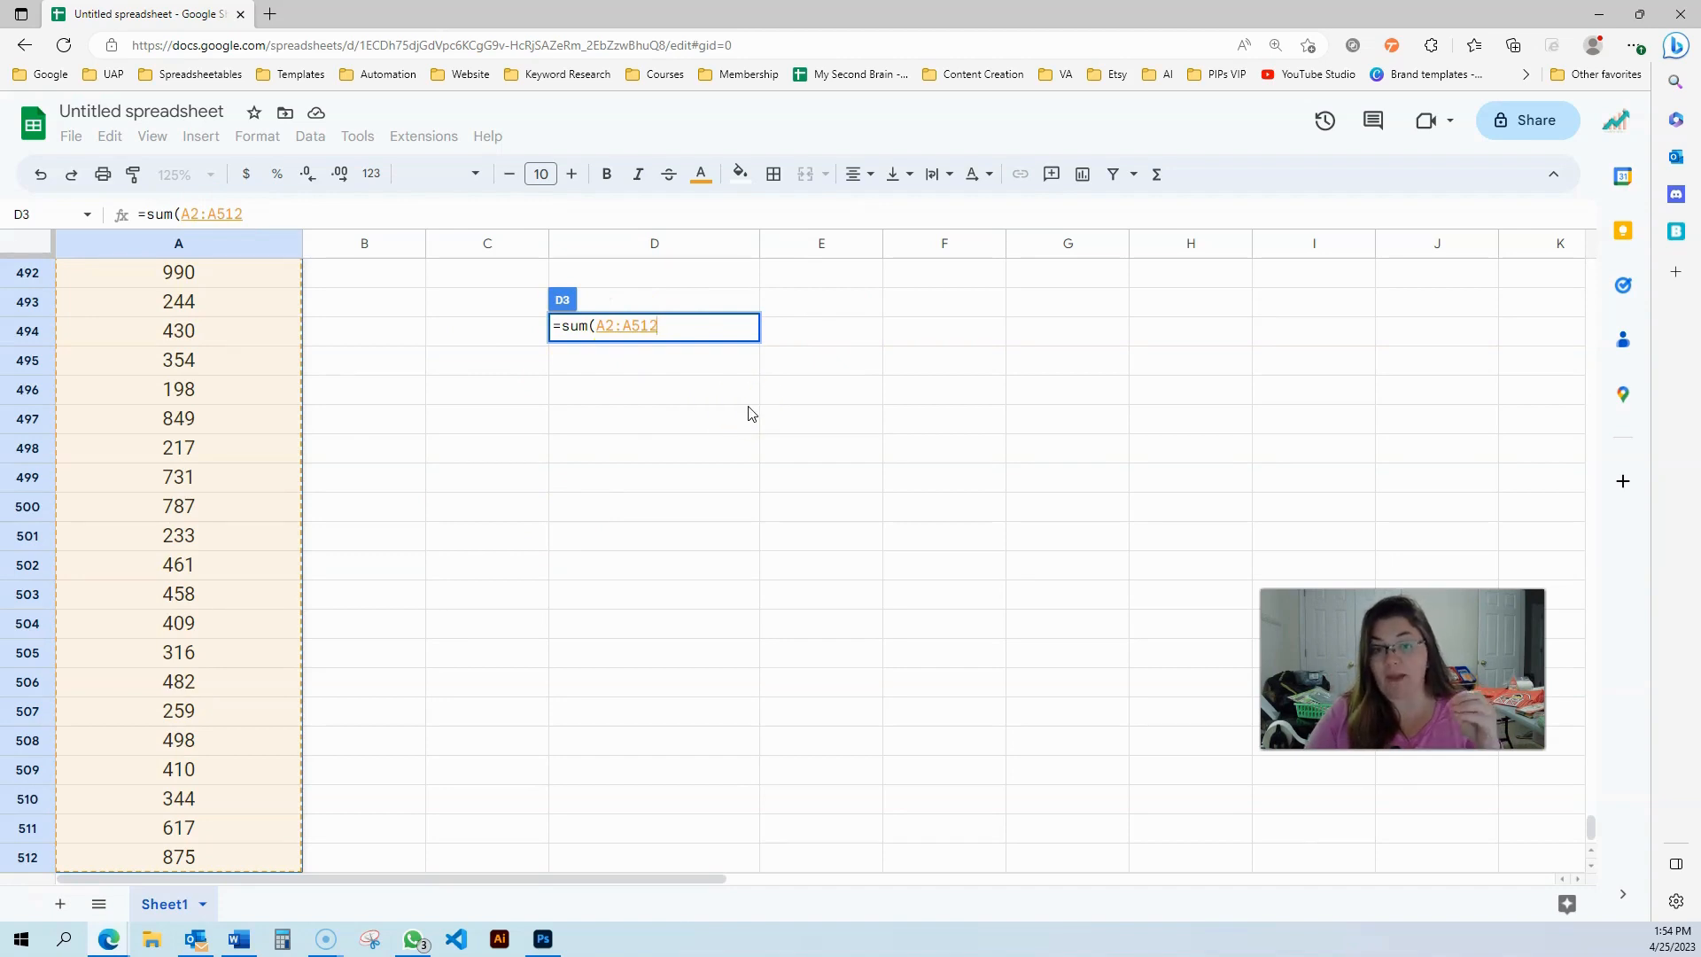
{"action": "key", "text": "Return"}
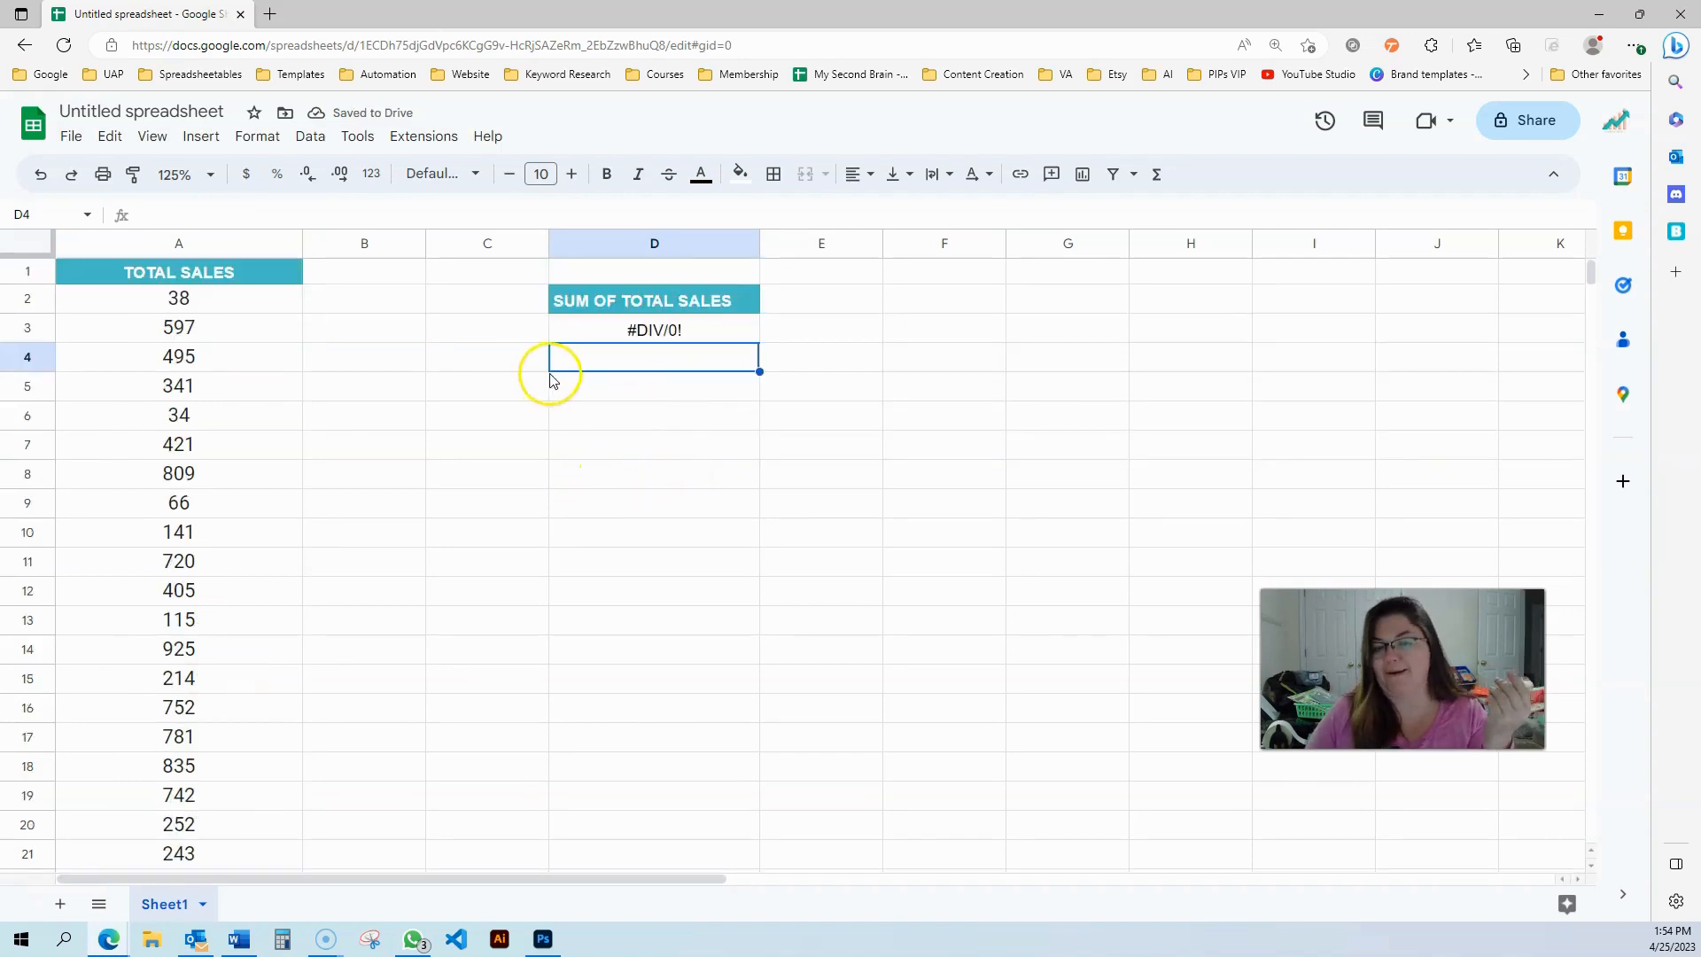
Replace the #DIV/0! error in cell A28 with the value 540
{"action": "left_click", "coordinate": [713, 335]}
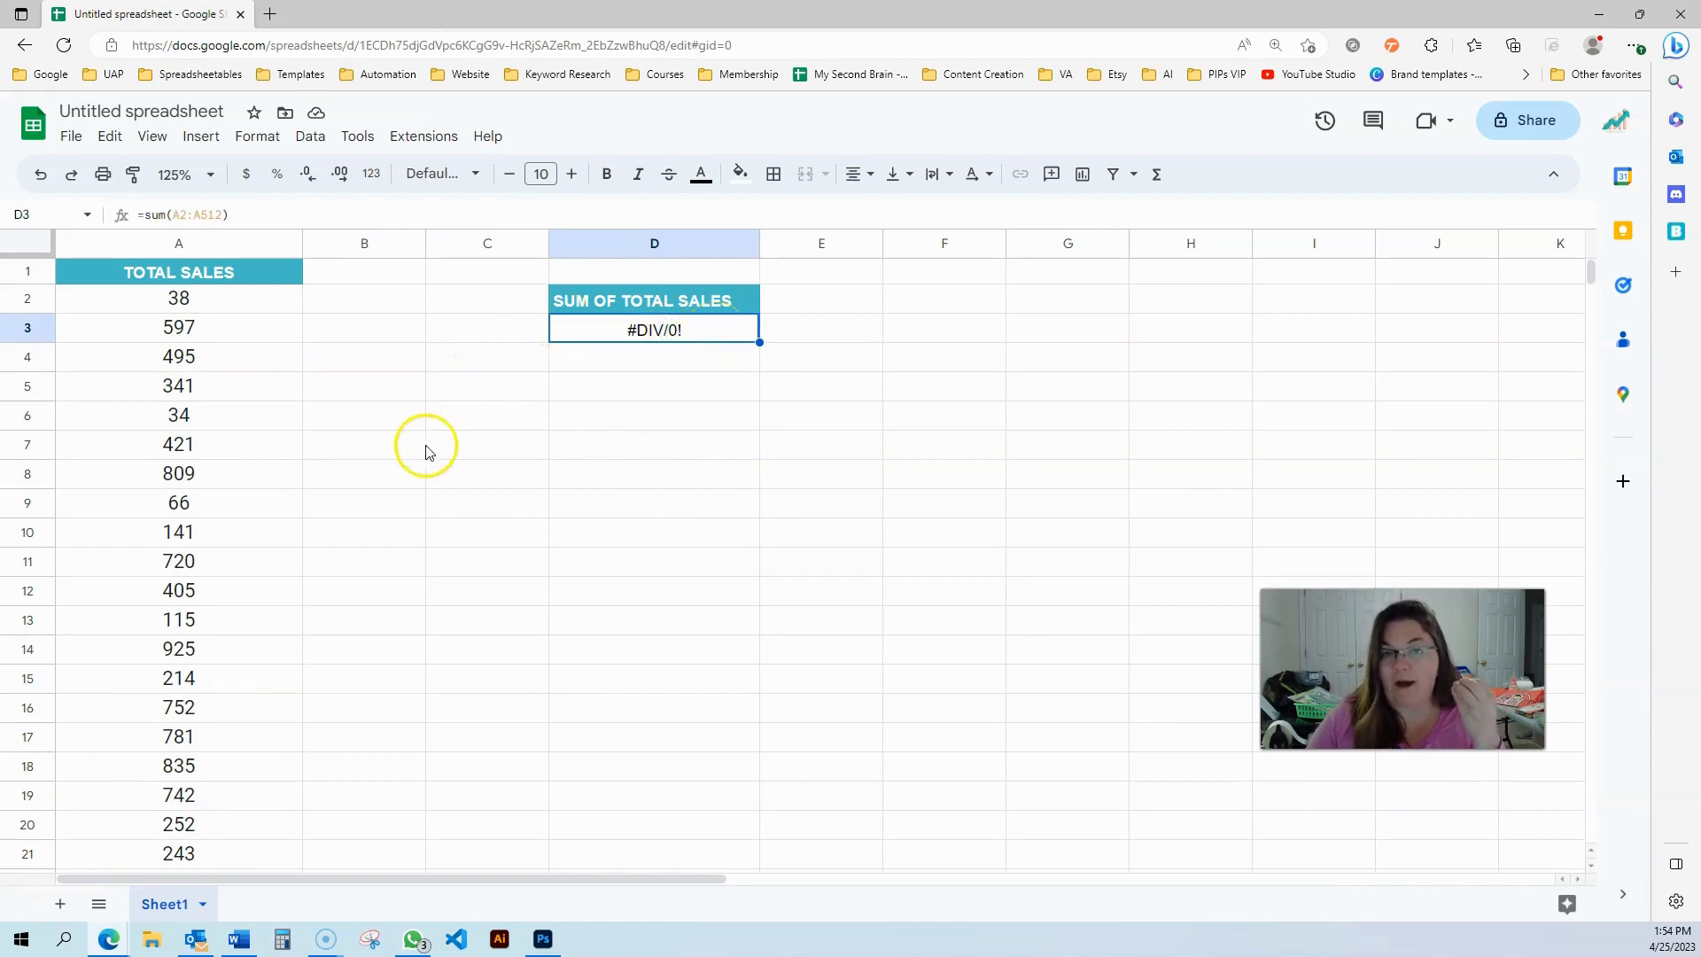
{"action": "scroll", "coordinate": [200, 620], "scroll_direction": "down", "scroll_amount": 5}
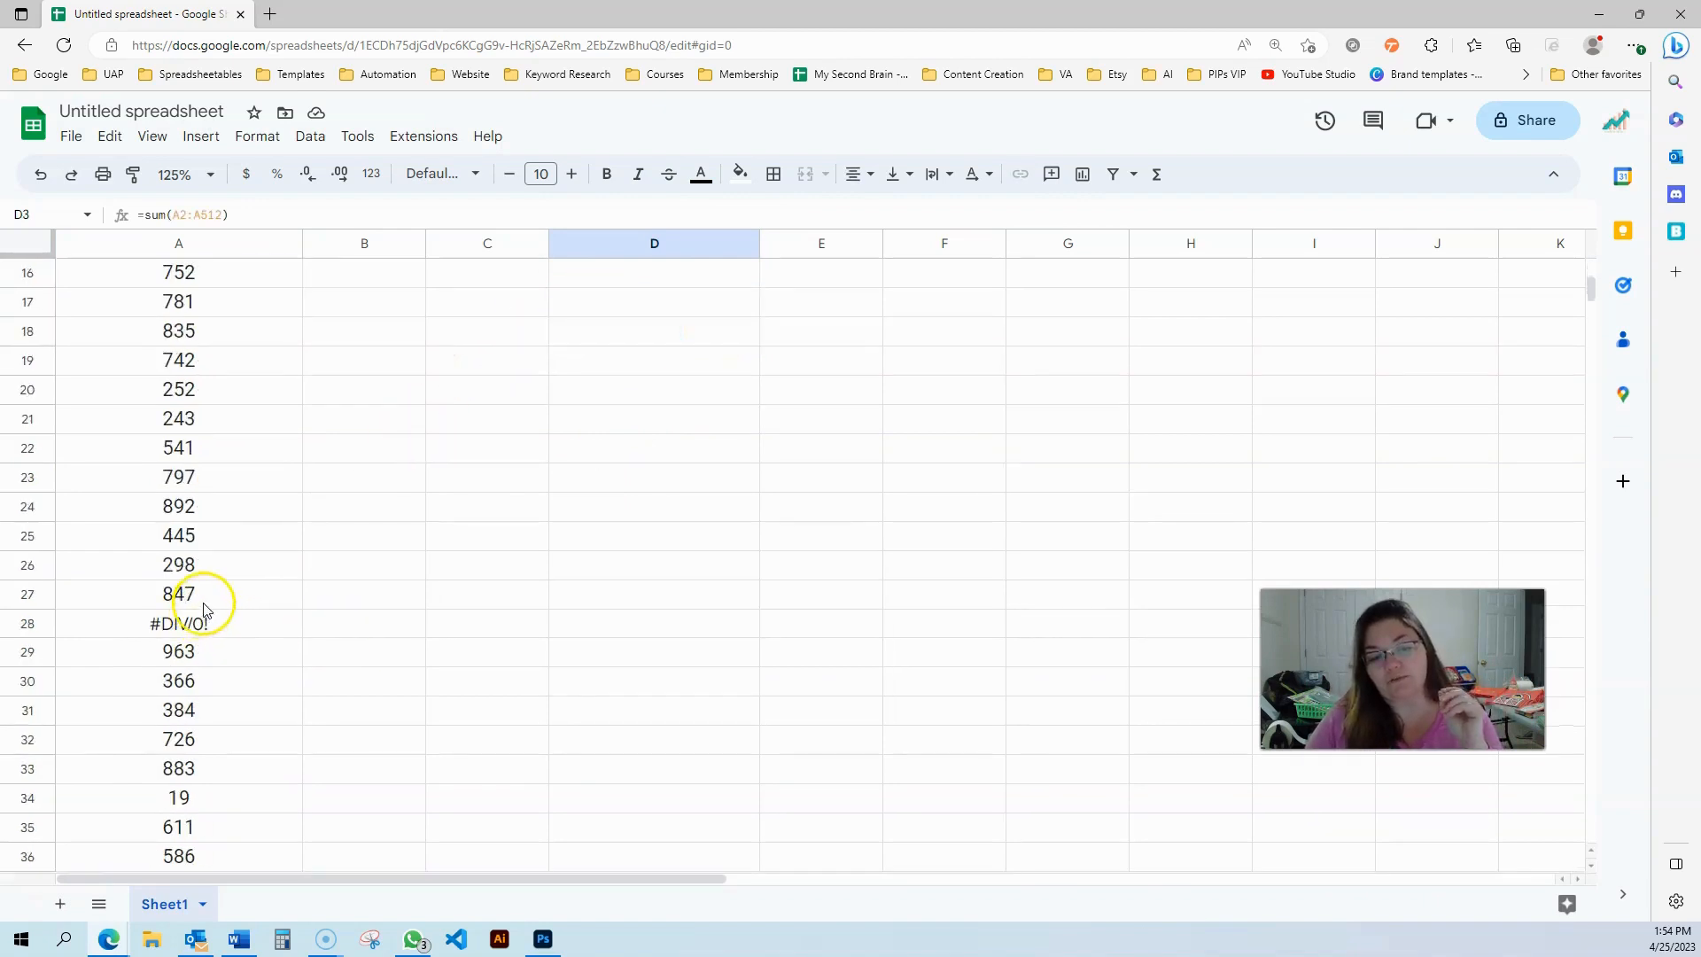
{"action": "left_click", "coordinate": [182, 625]}
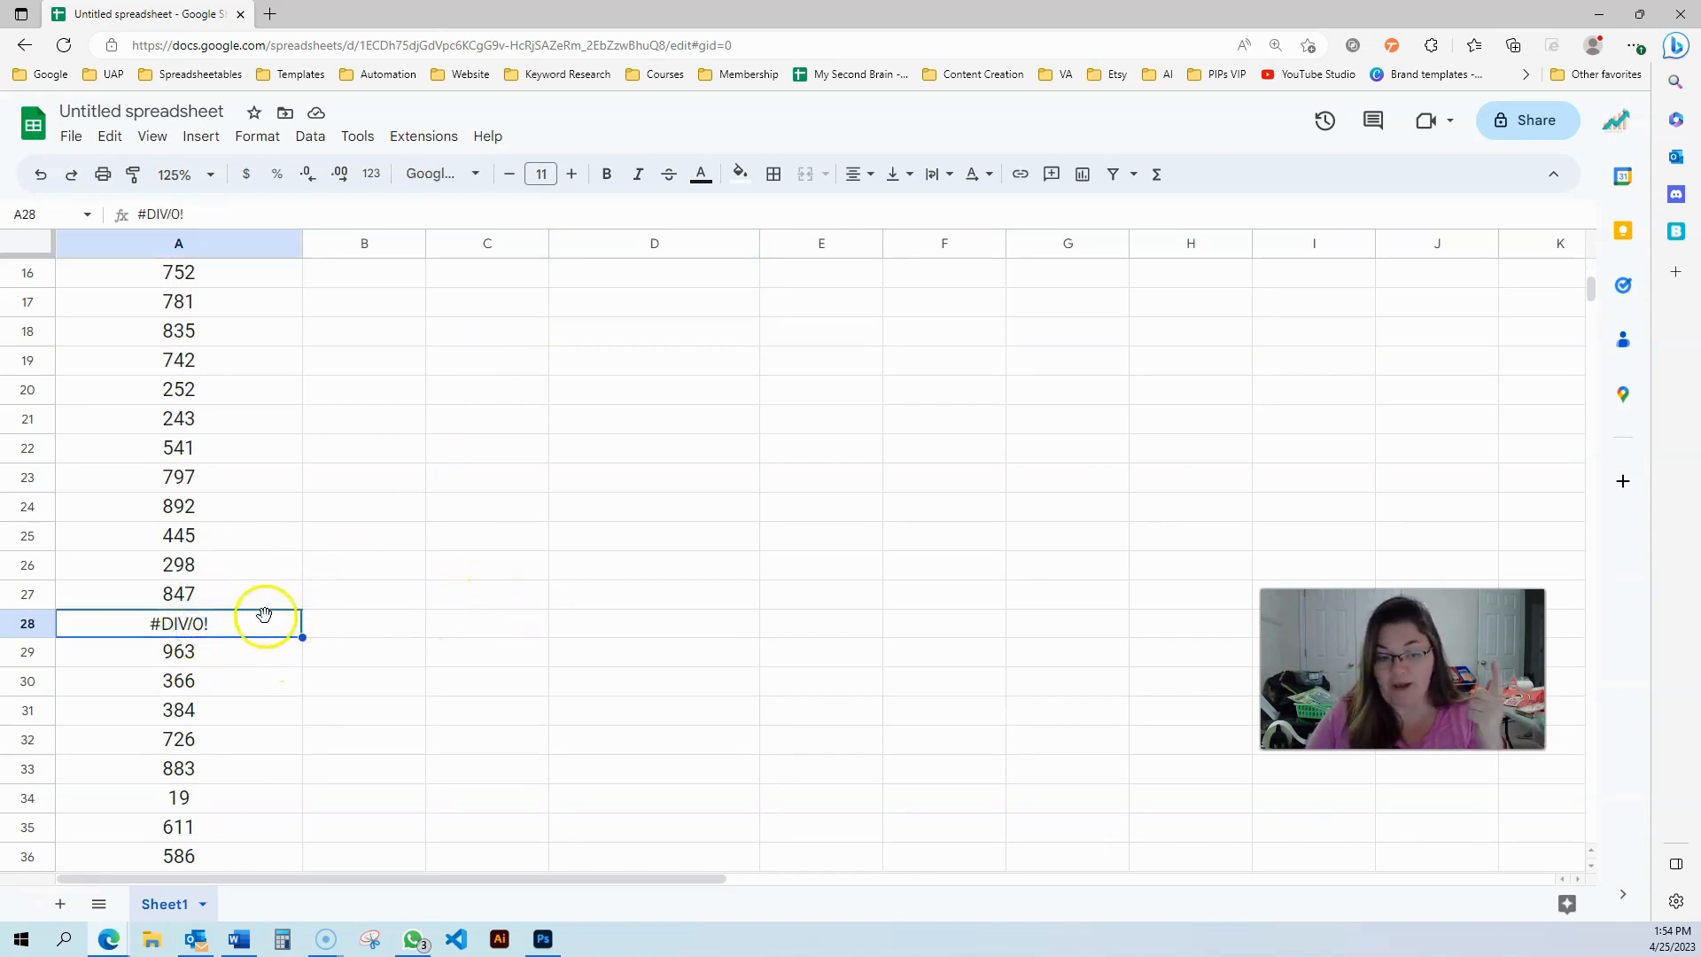
{"action": "type", "text": "54"}
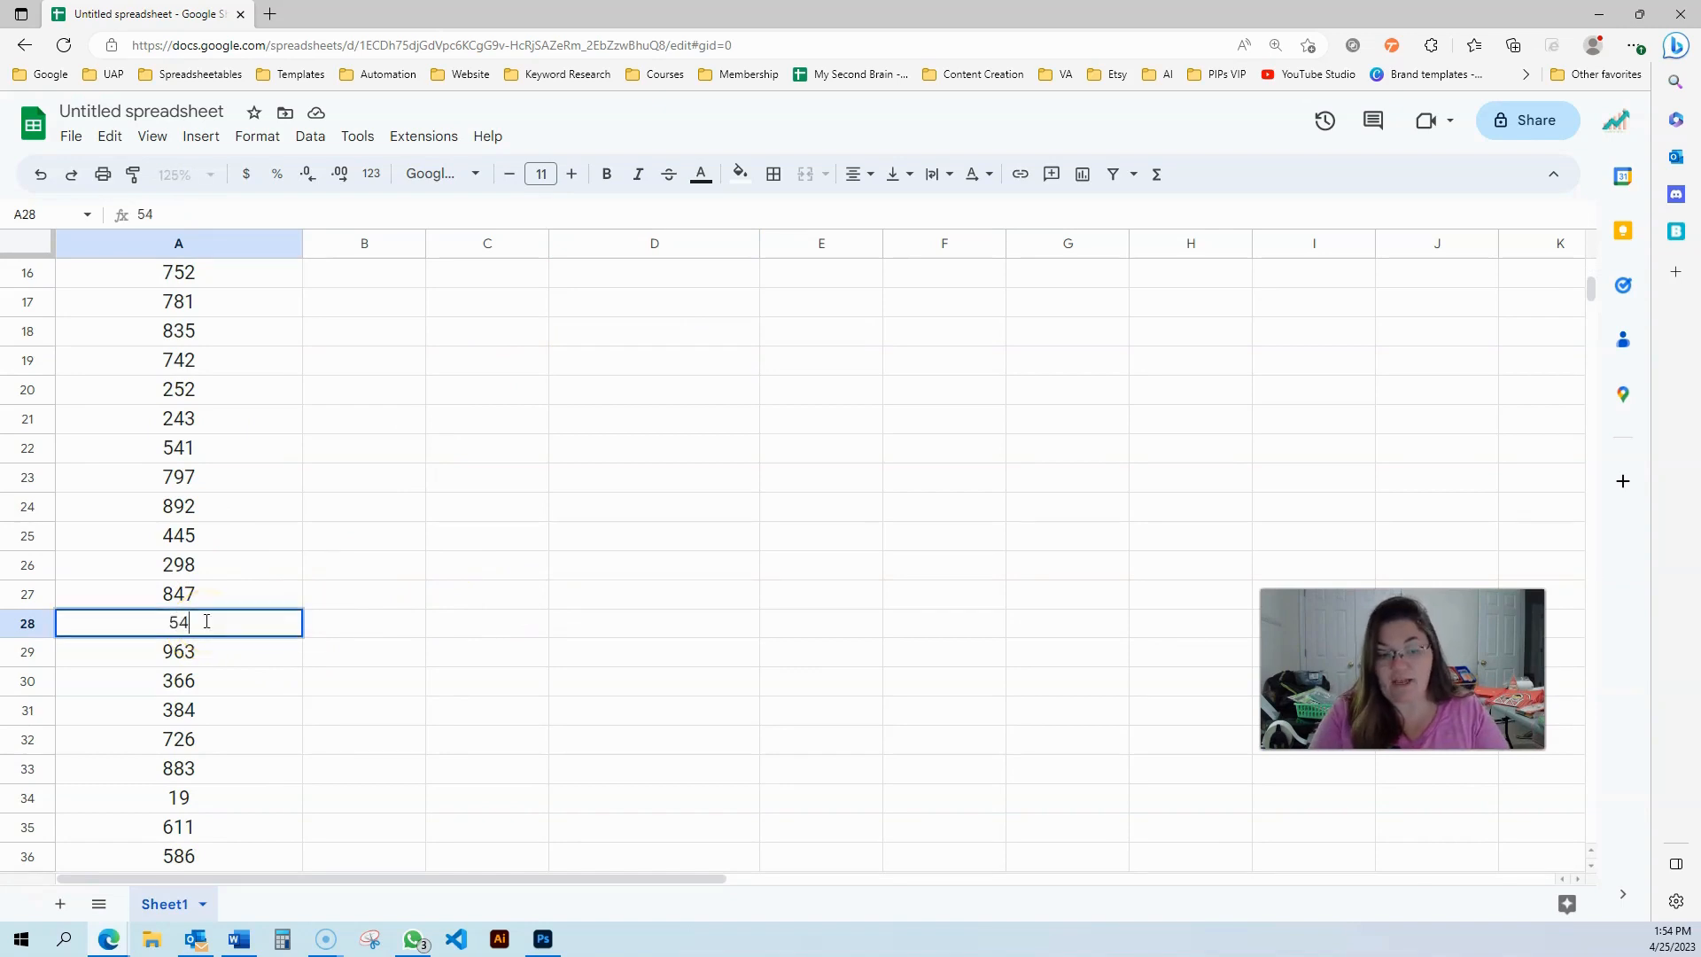
{"action": "type", "text": "0"}
{"action": "key", "text": "Return"}
Scroll through the TOTAL SALES column to examine where error values remain
{"action": "scroll", "coordinate": [528, 523], "scroll_direction": "up", "scroll_amount": 5}
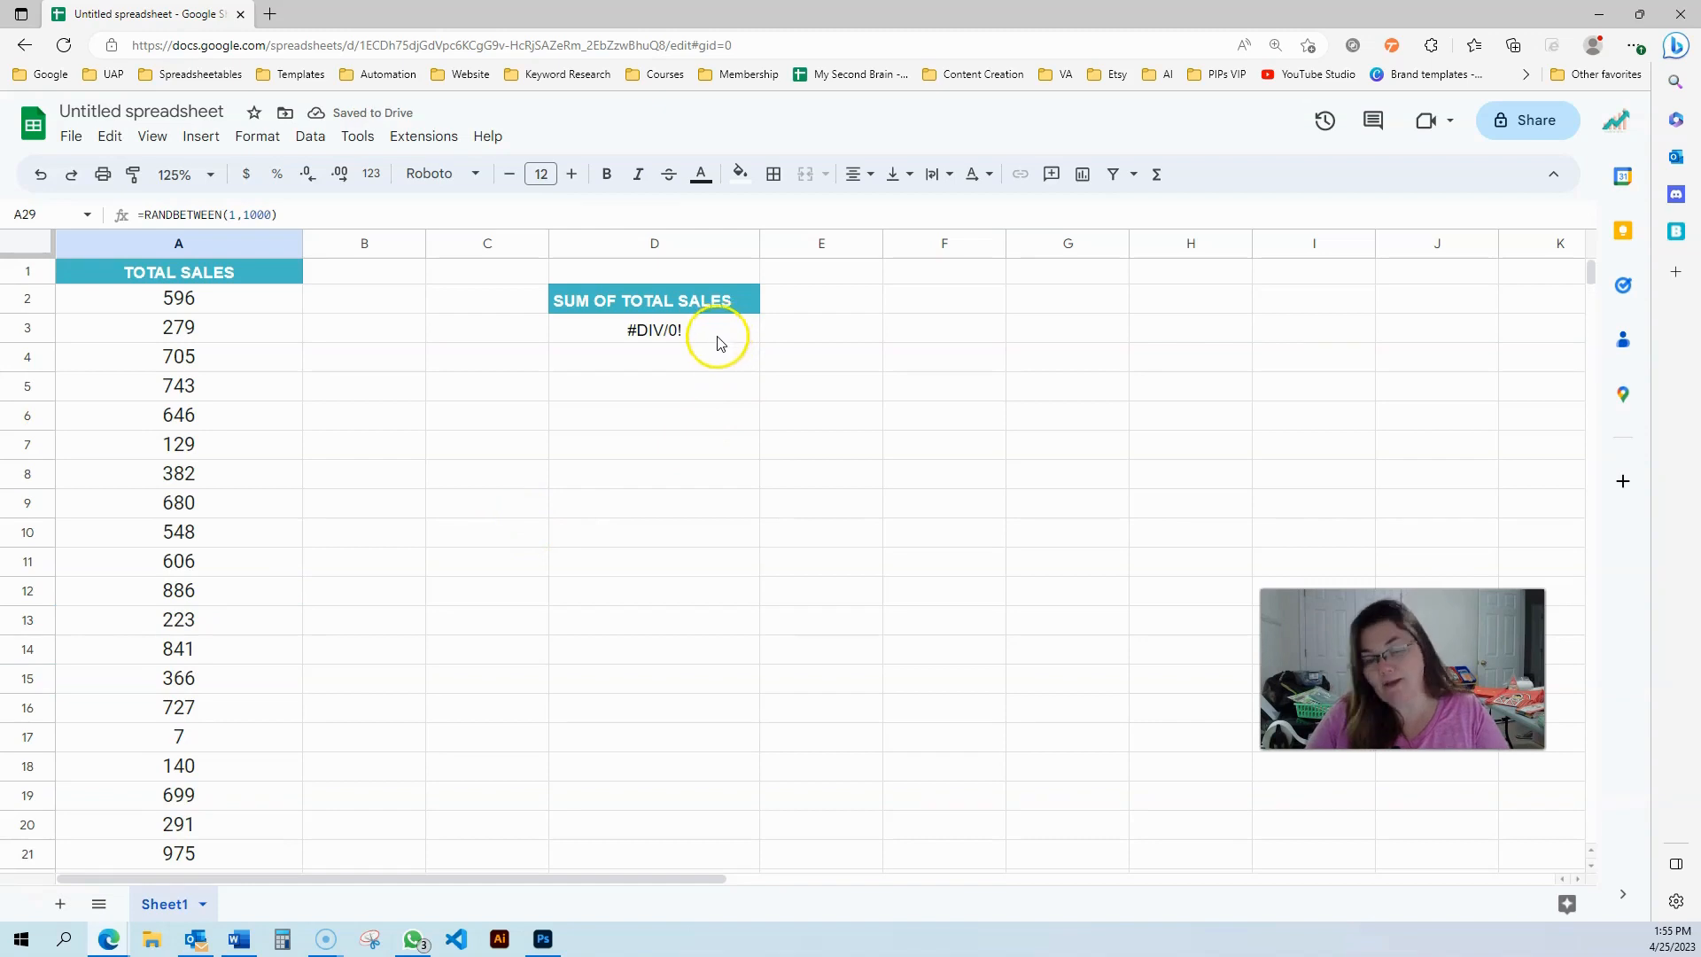
{"action": "scroll", "coordinate": [471, 573], "scroll_direction": "down", "scroll_amount": 5}
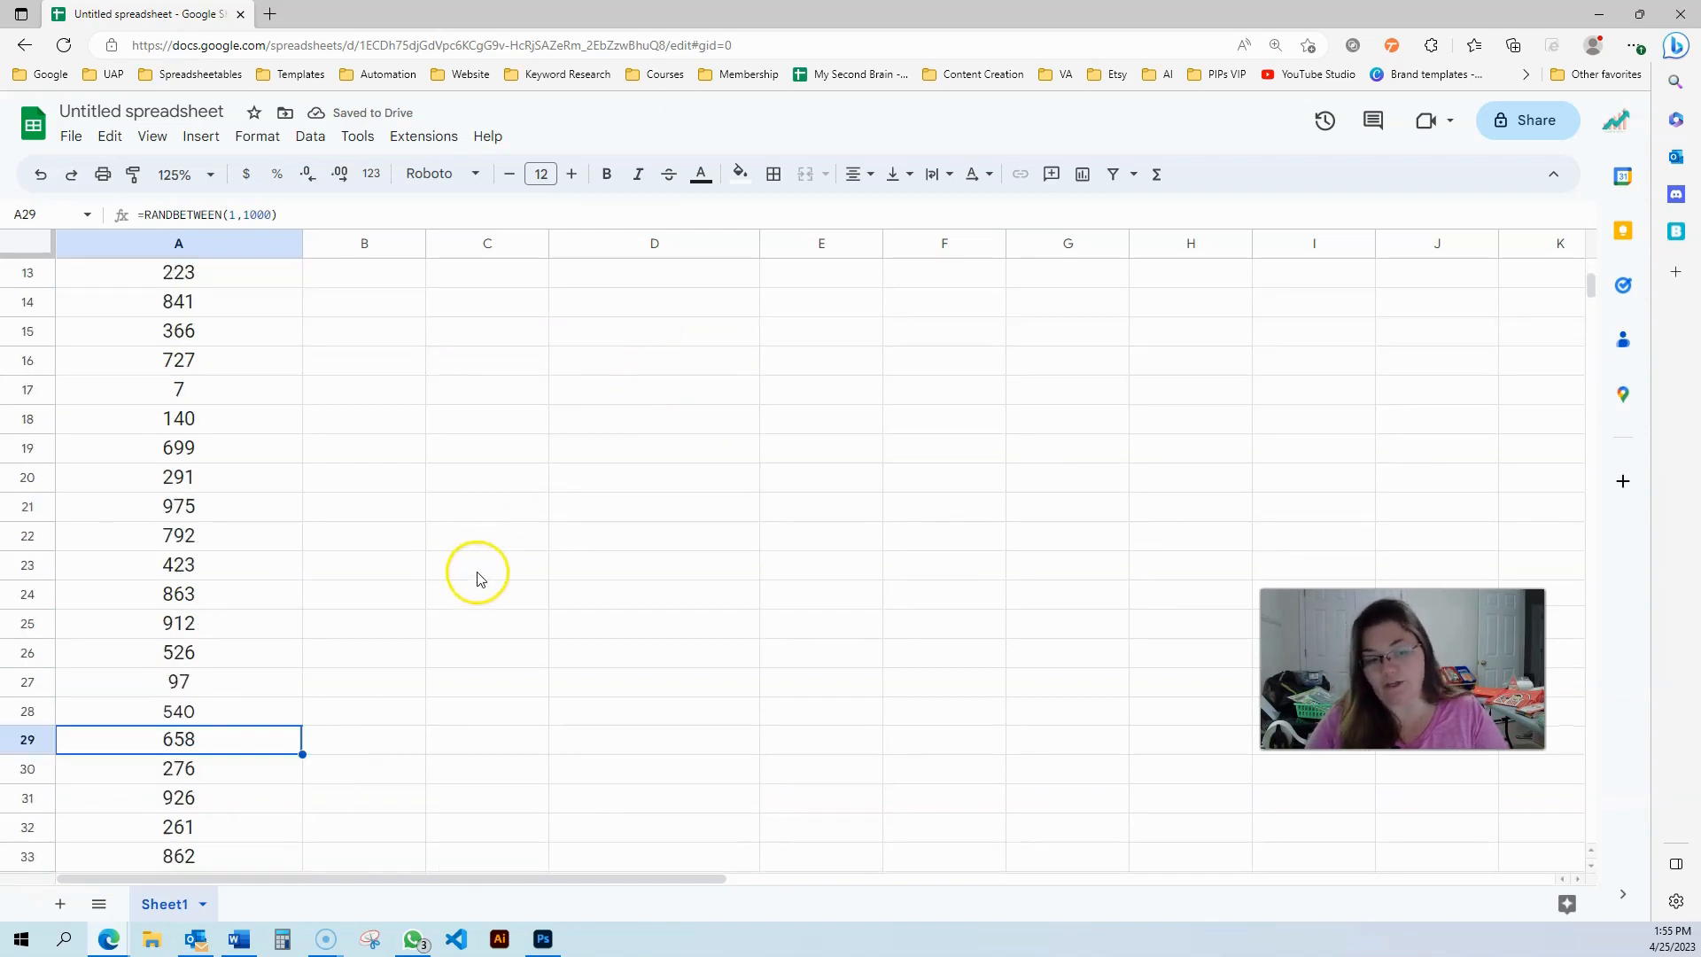
{"action": "scroll", "coordinate": [477, 578], "scroll_direction": "down", "scroll_amount": 3}
{"action": "scroll", "coordinate": [281, 543], "scroll_direction": "up", "scroll_amount": 2}
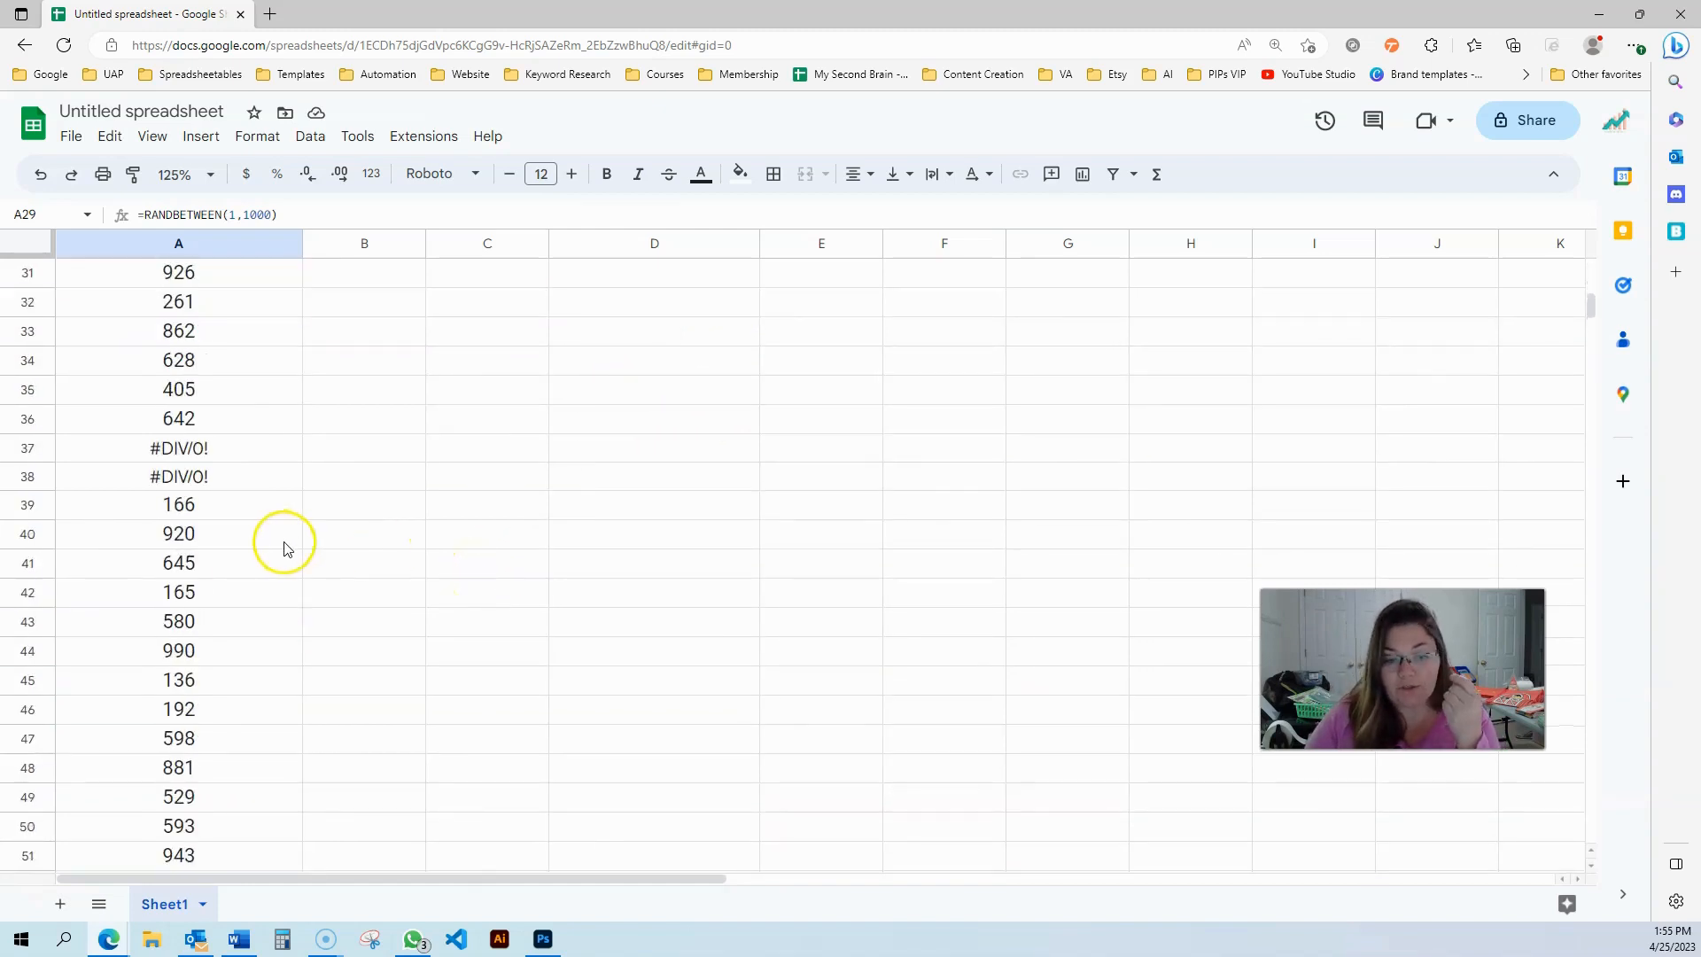
{"action": "scroll", "coordinate": [281, 545], "scroll_direction": "down", "scroll_amount": 20}
{"action": "scroll", "coordinate": [284, 544], "scroll_direction": "down", "scroll_amount": 4}
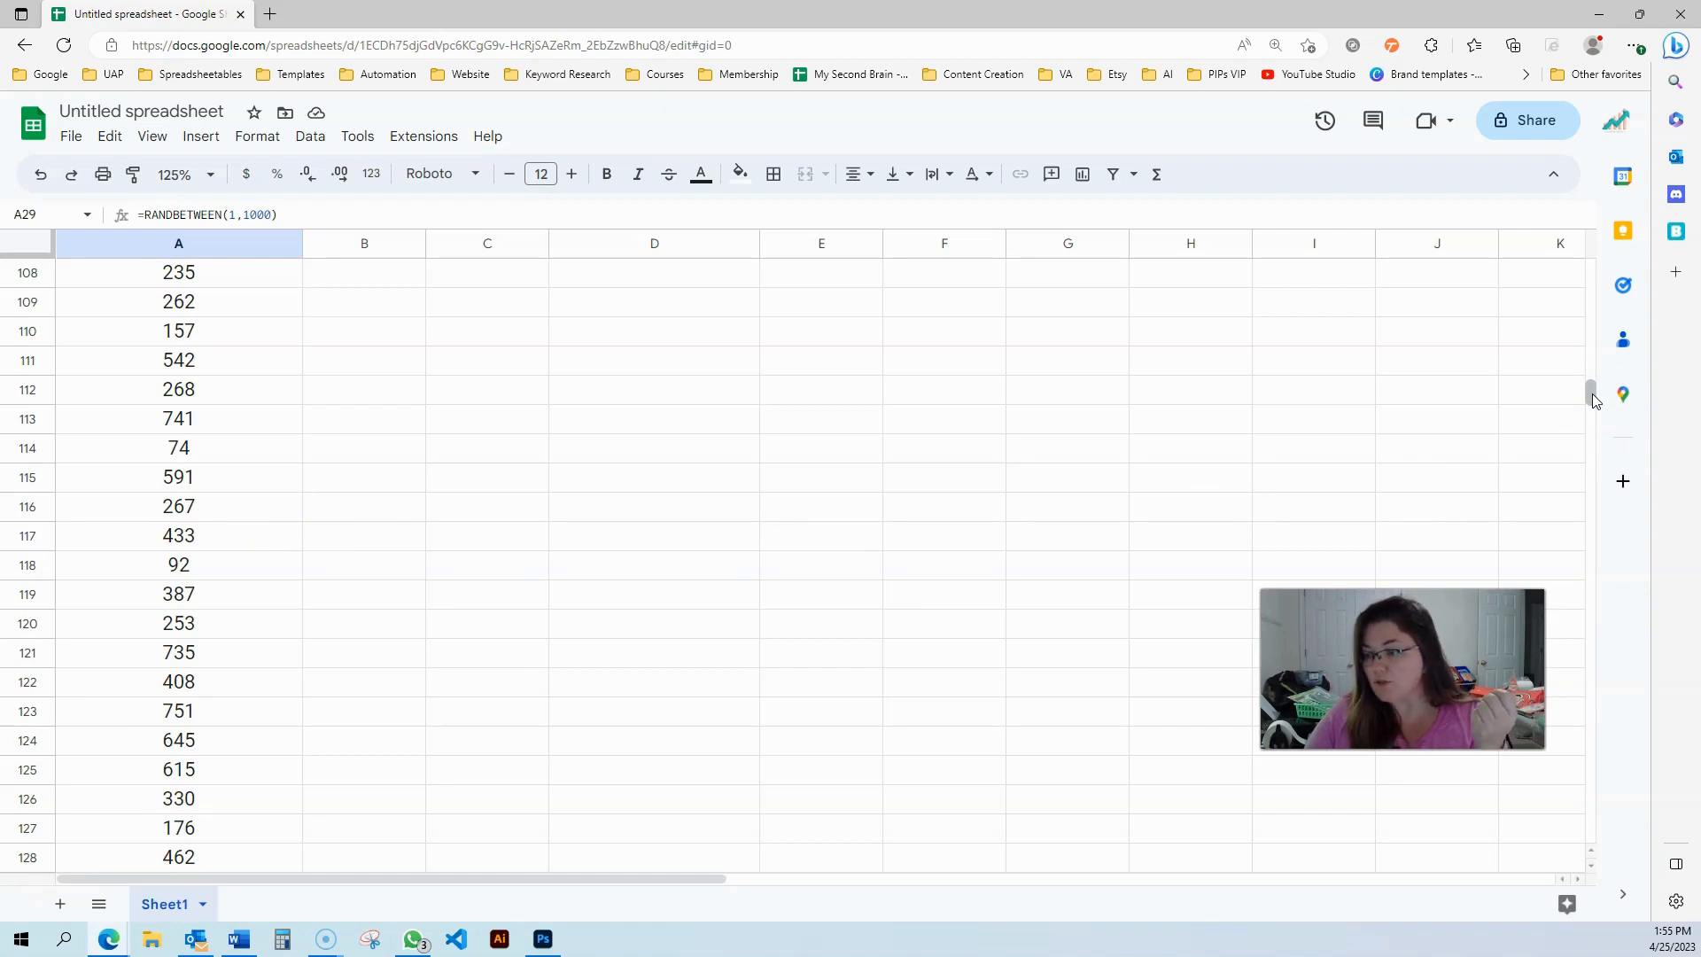
{"action": "left_click_drag", "start_coordinate": [1592, 394], "coordinate": [1592, 266]}
{"action": "left_click", "coordinate": [532, 422]}
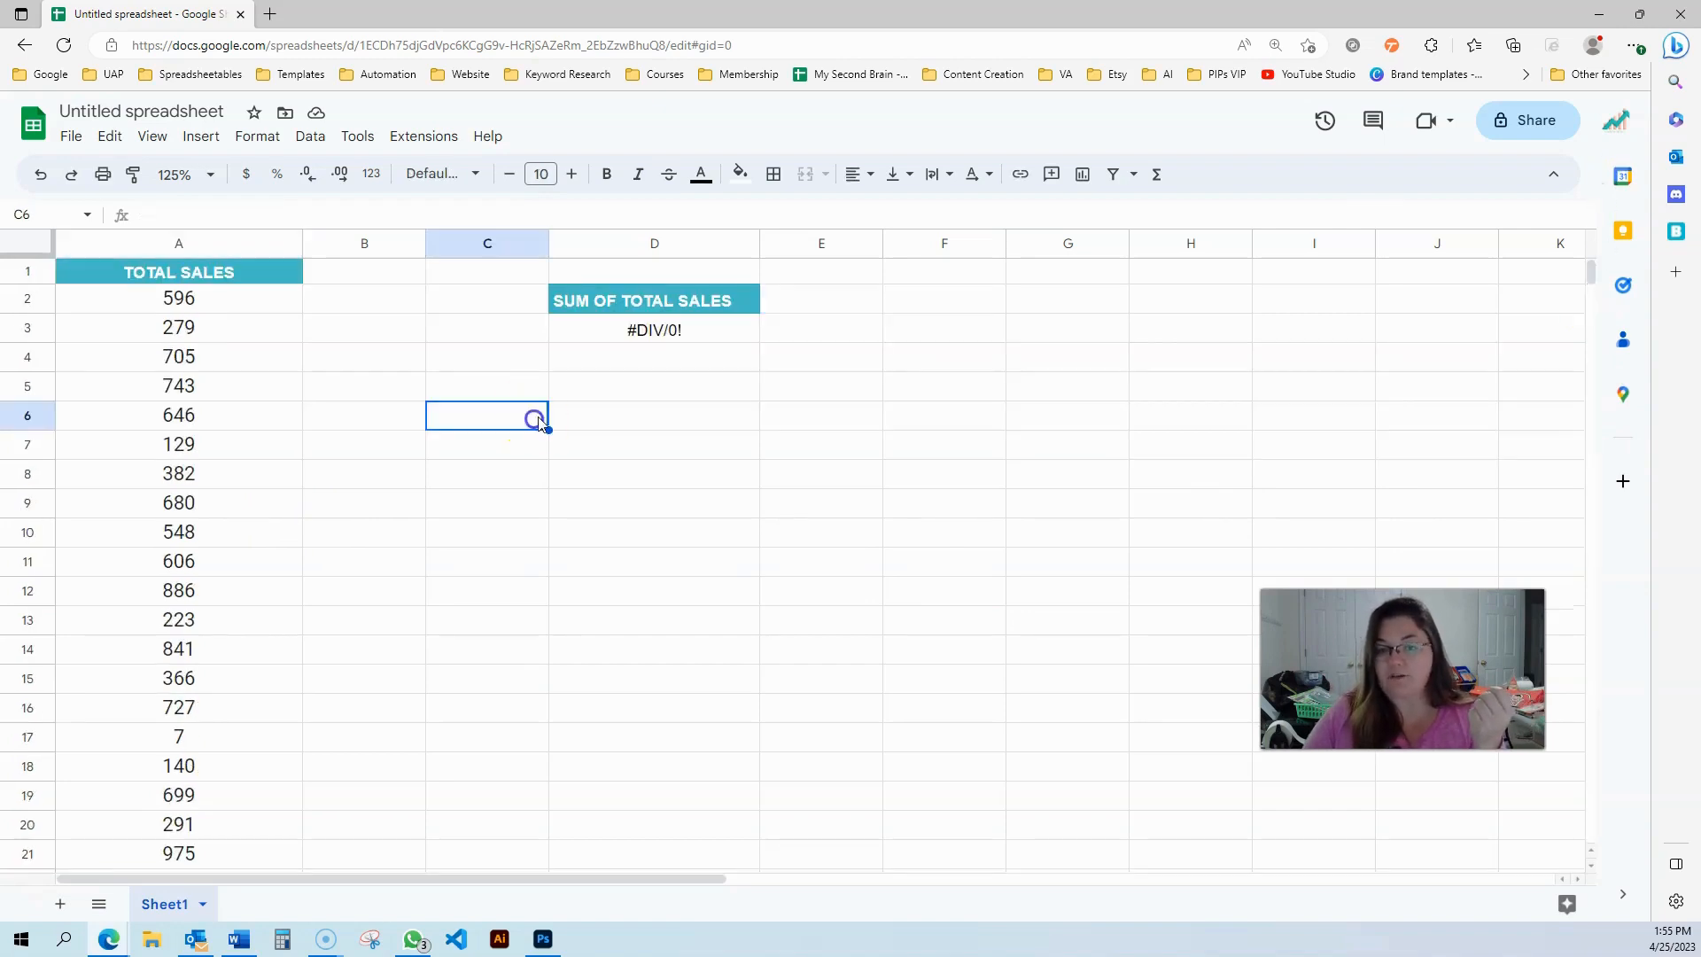
{"action": "left_click", "coordinate": [625, 338]}
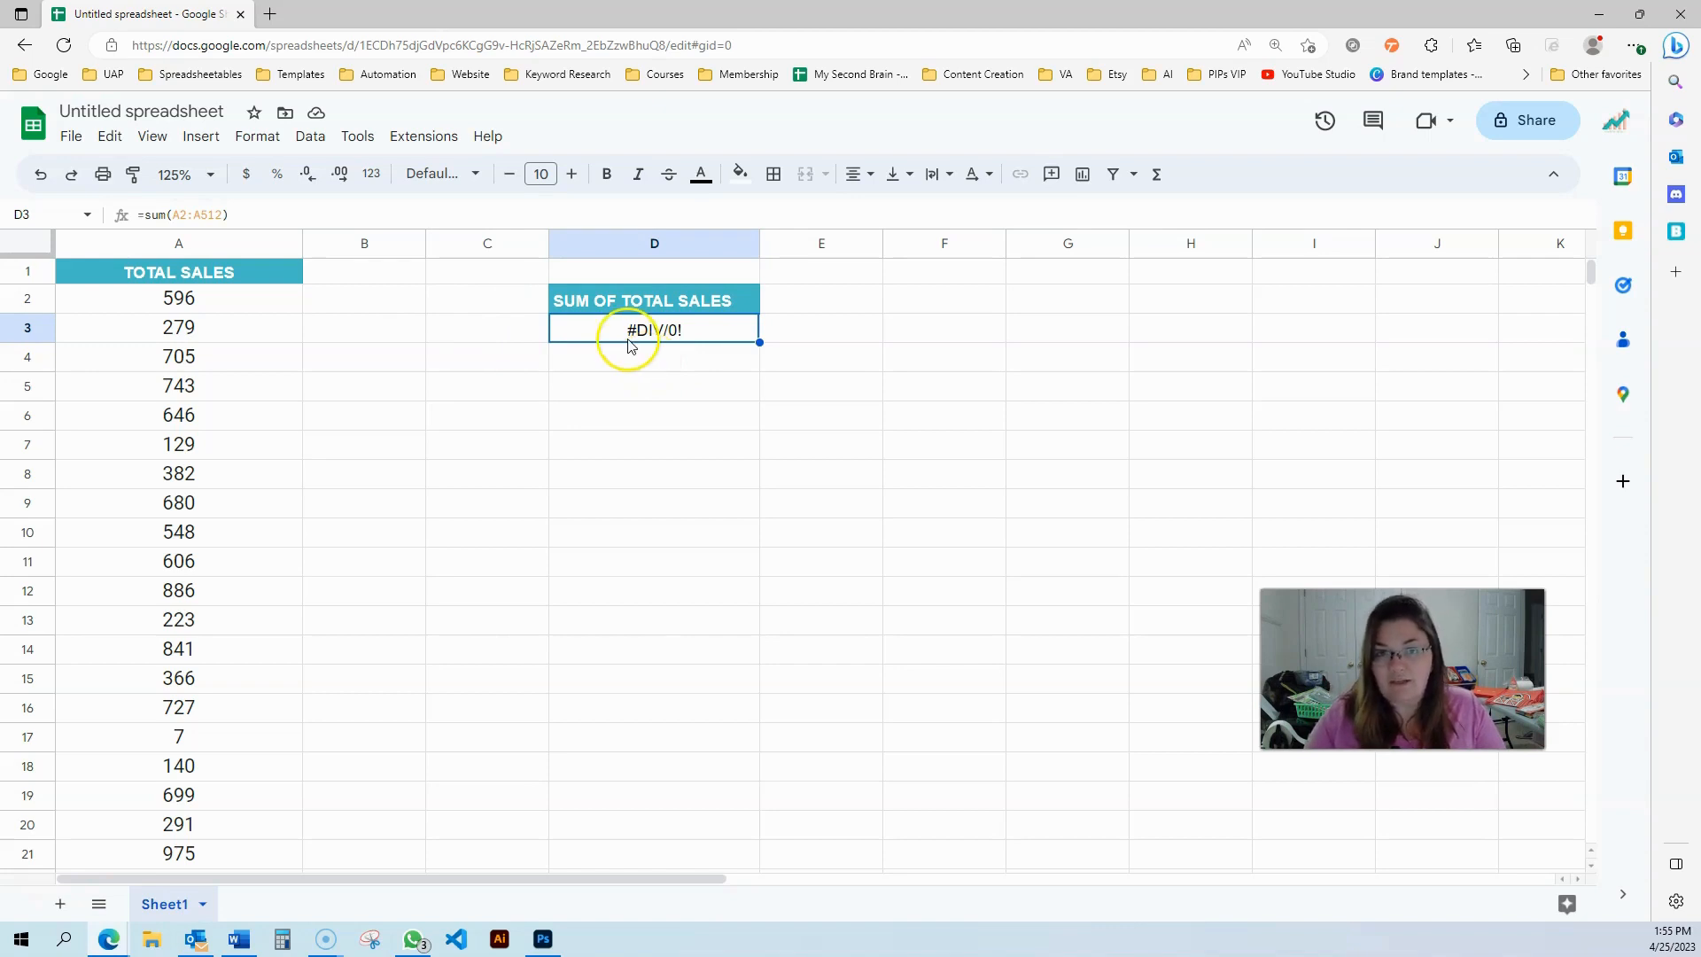
Open D3's formula for editing and delete the A2:A512 range inside SUM
{"action": "left_click", "coordinate": [173, 217]}
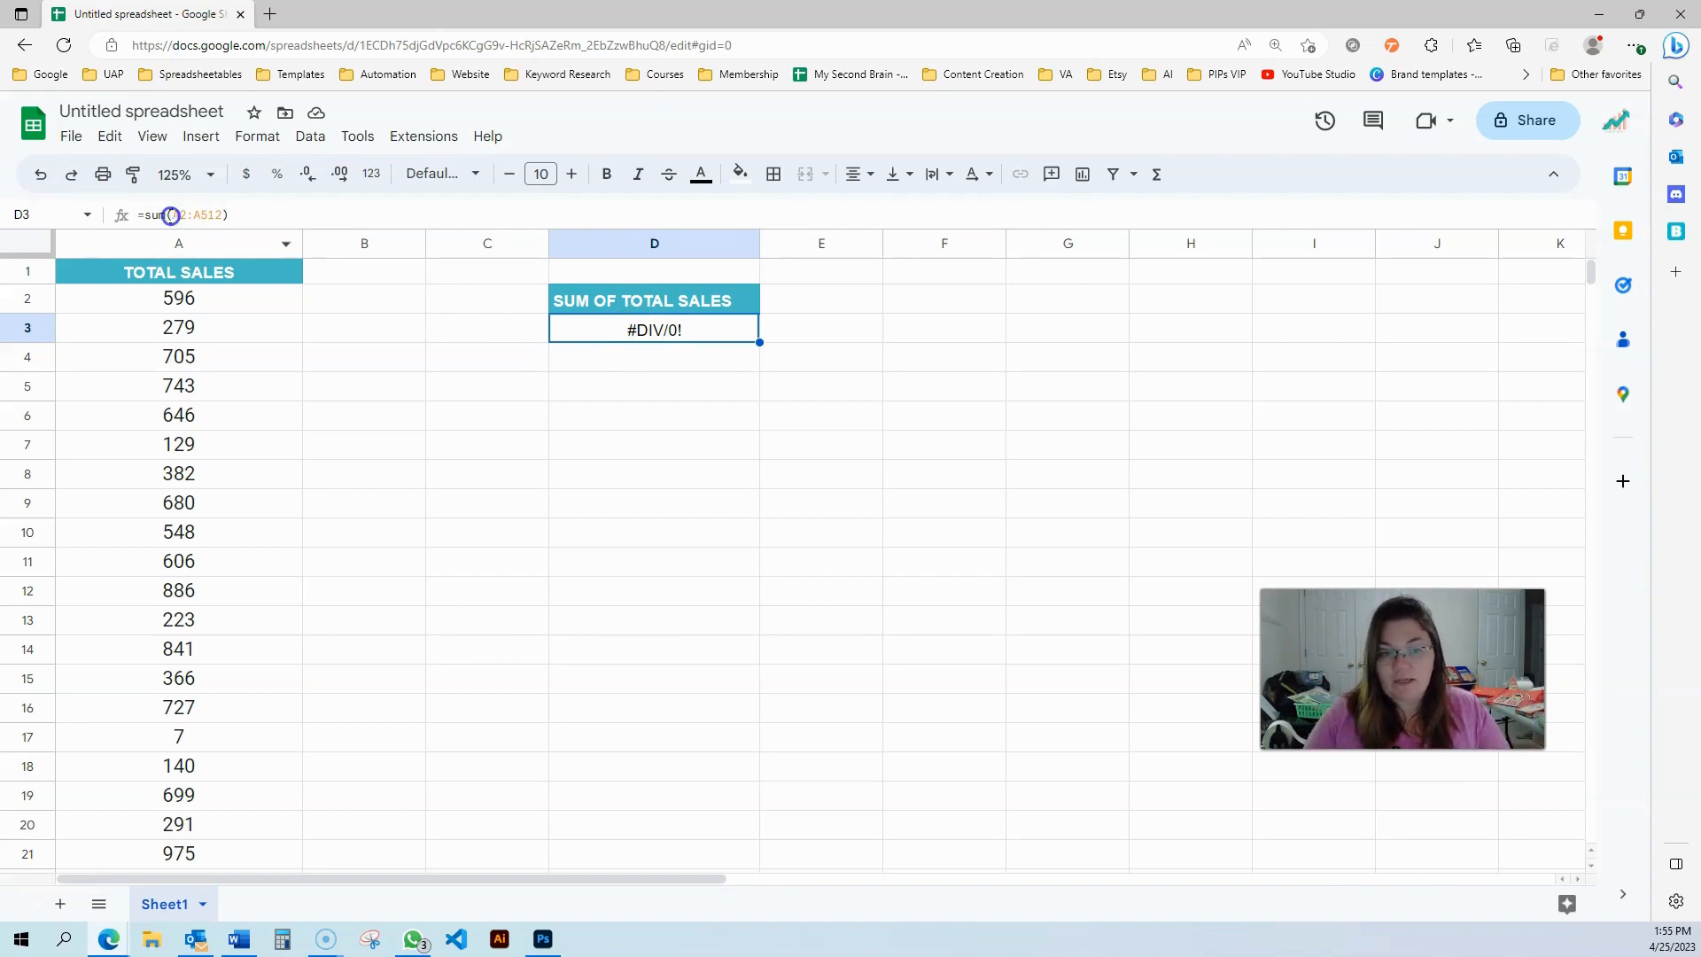
{"action": "left_click", "coordinate": [172, 216]}
{"action": "left_click", "coordinate": [173, 214]}
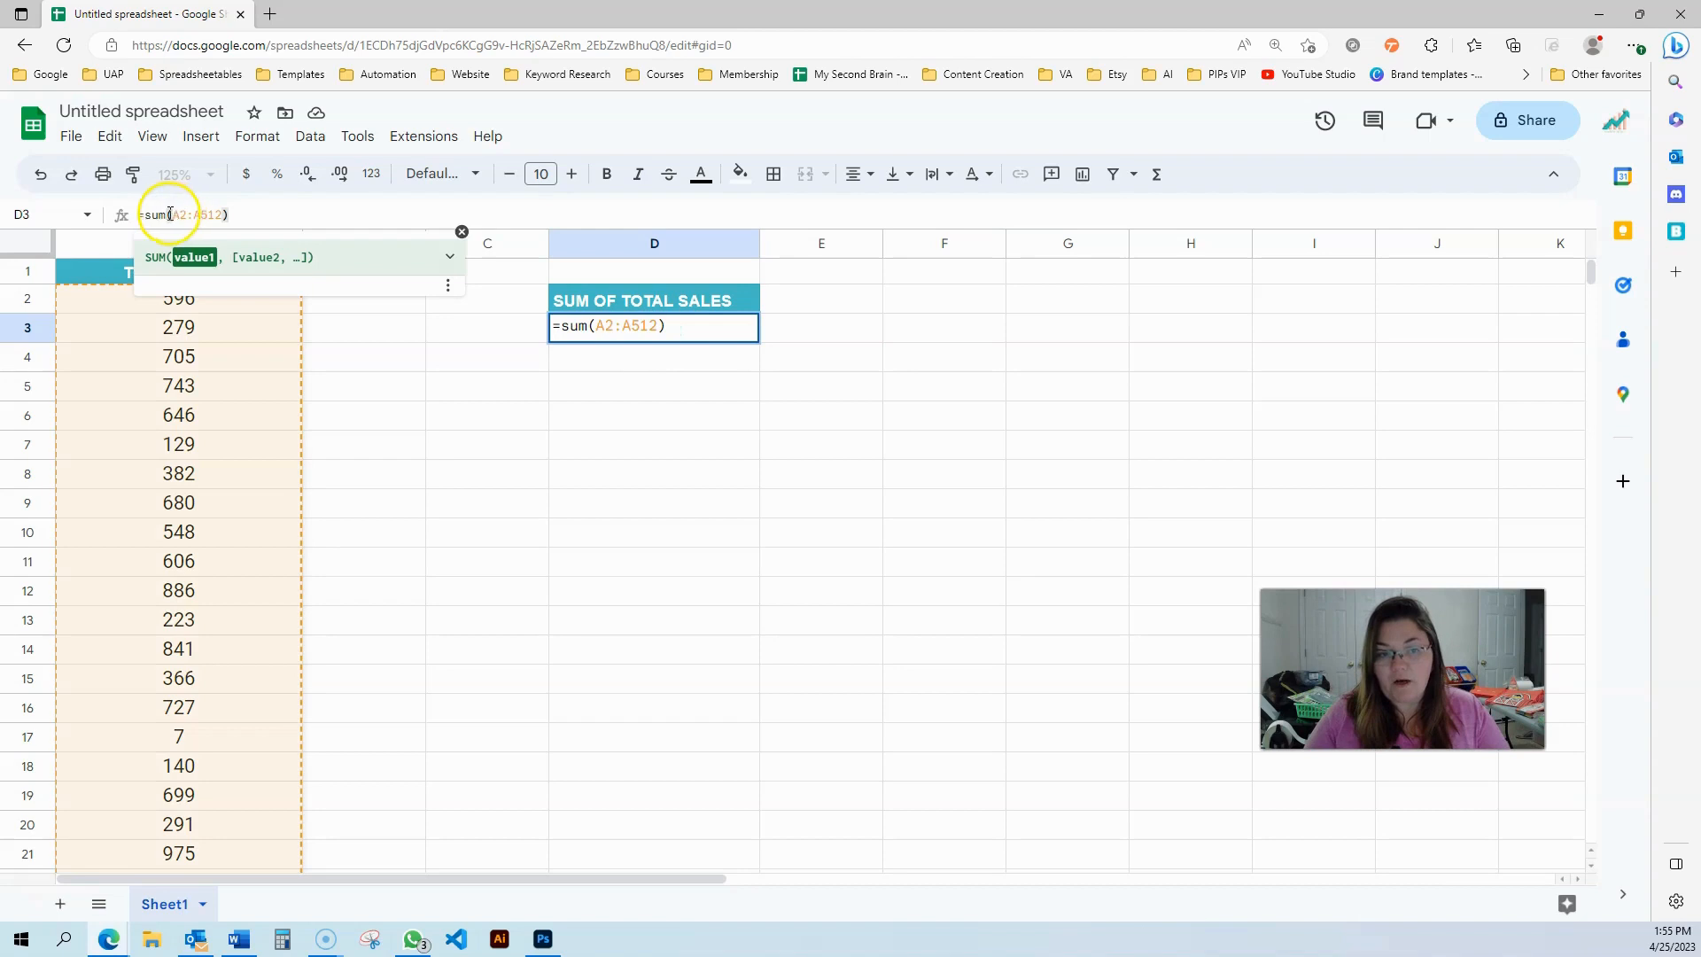
{"action": "left_click", "coordinate": [171, 214]}
{"action": "left_click_drag", "start_coordinate": [171, 214], "coordinate": [550, 211]}
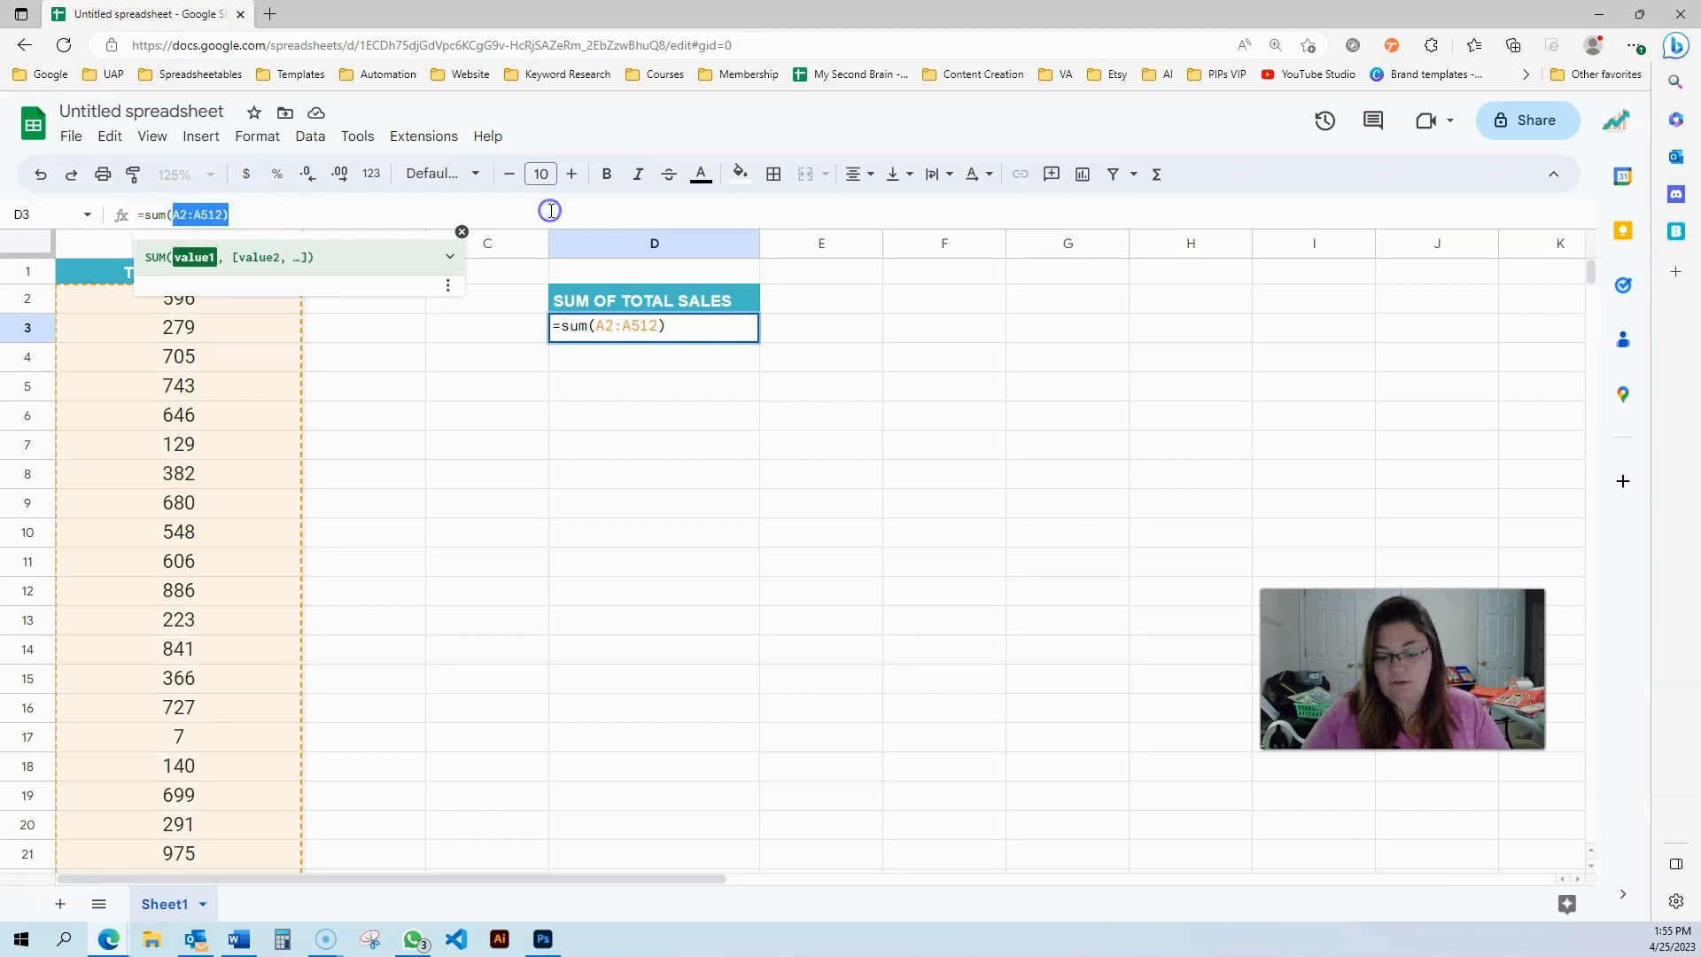
{"action": "key", "text": "BackSpace"}
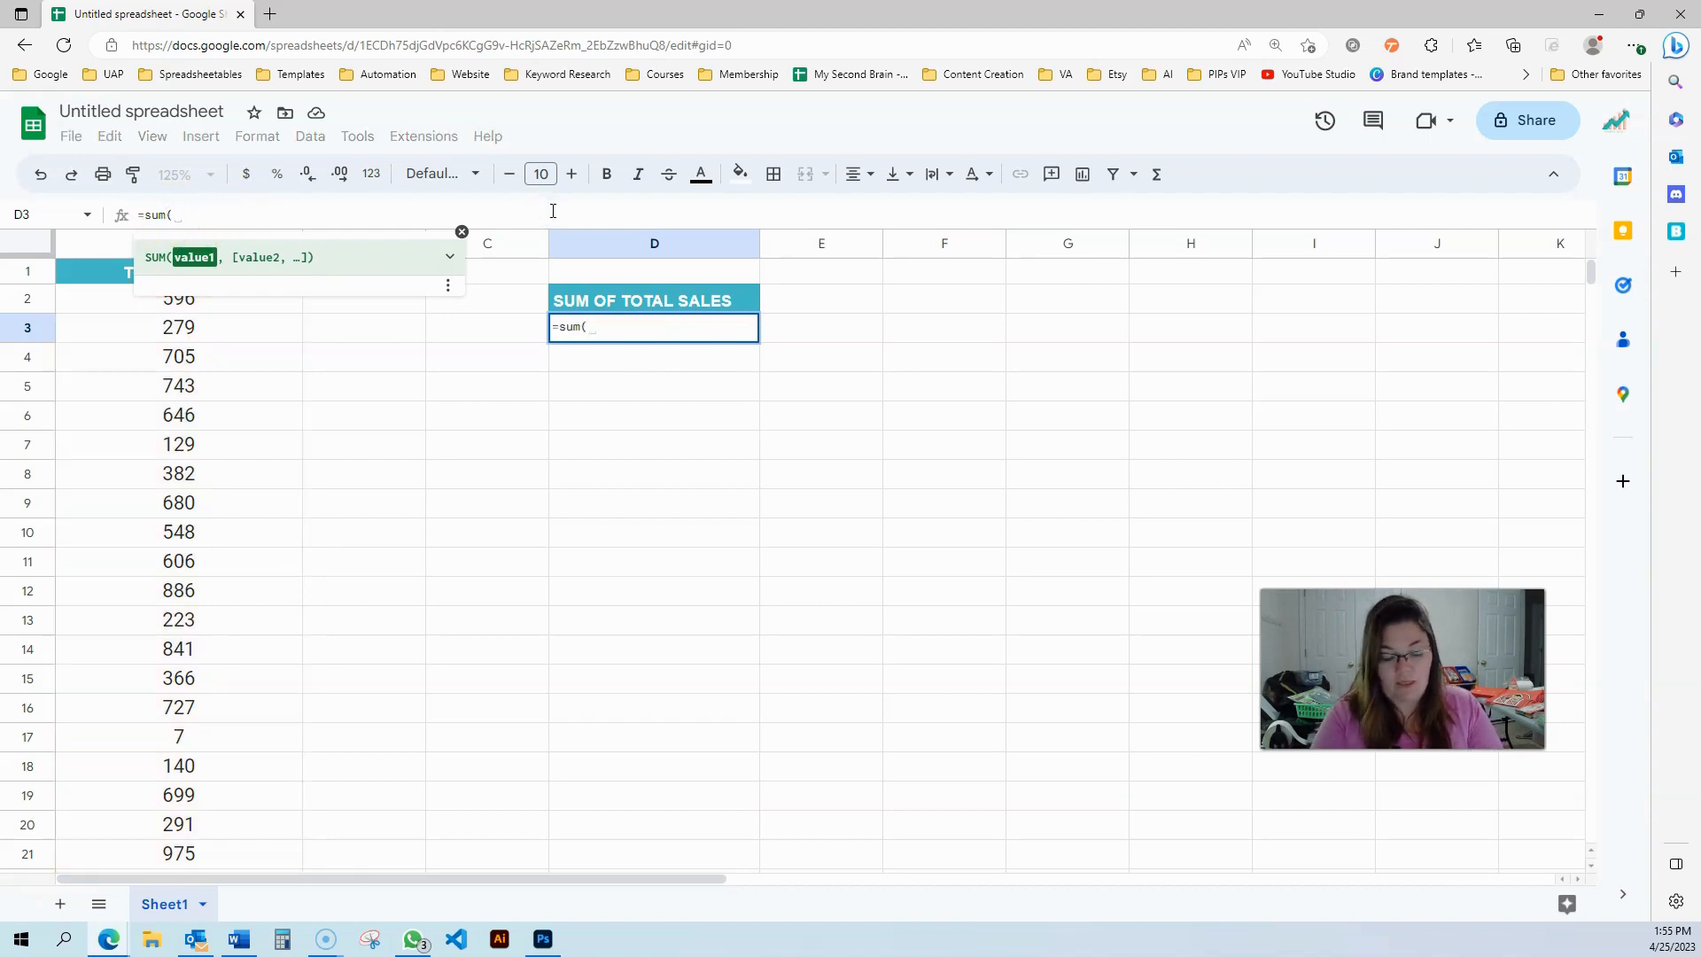
Wrap the range in IFERROR so D3 reads =sum(IFERROR(A2:A512,0))
{"action": "type", "text": "IF"}
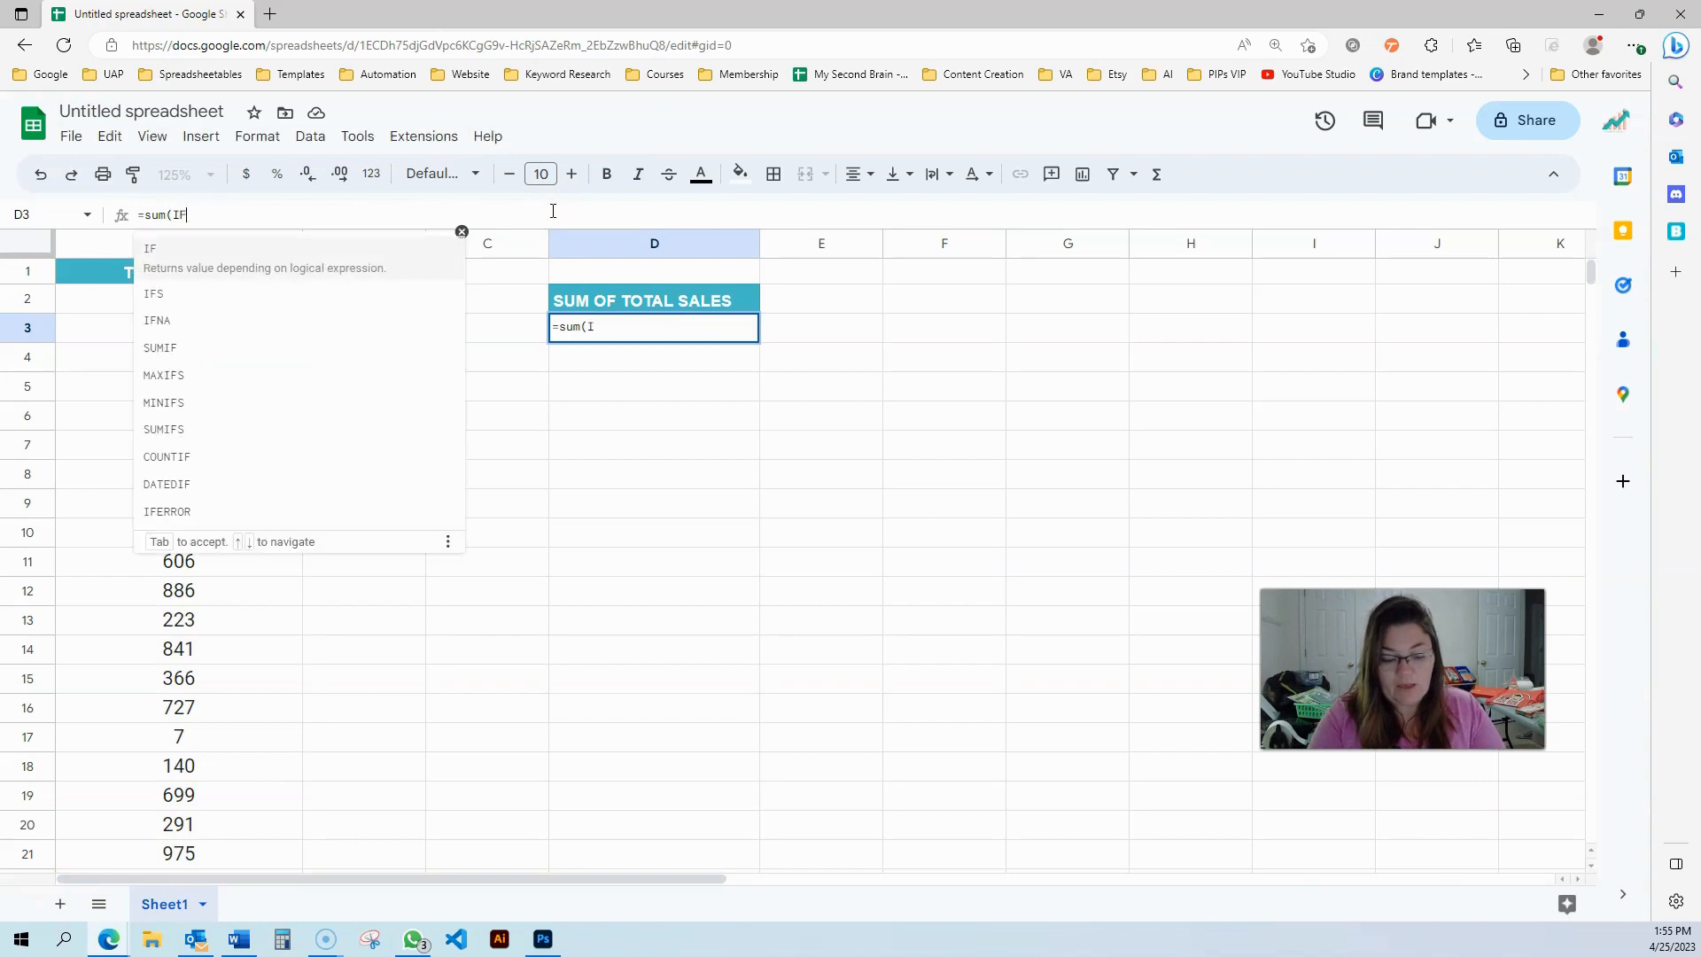
{"action": "type", "text": "ERROR("}
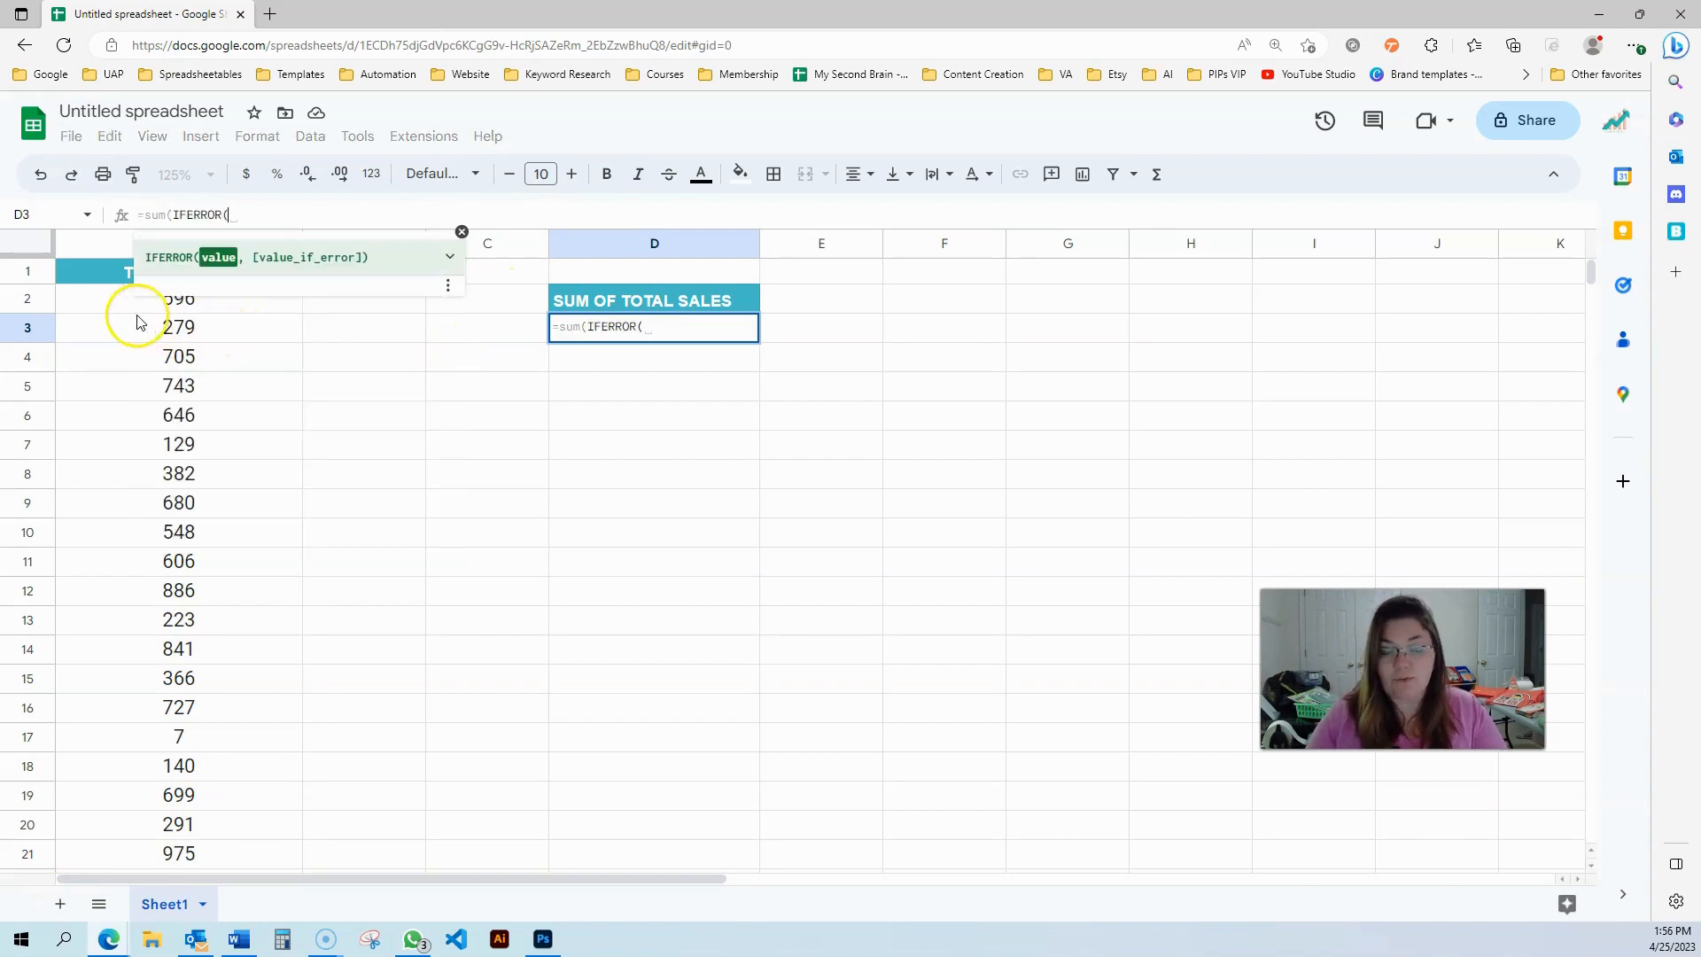
{"action": "left_click_drag", "start_coordinate": [83, 307], "coordinate": [124, 454]}
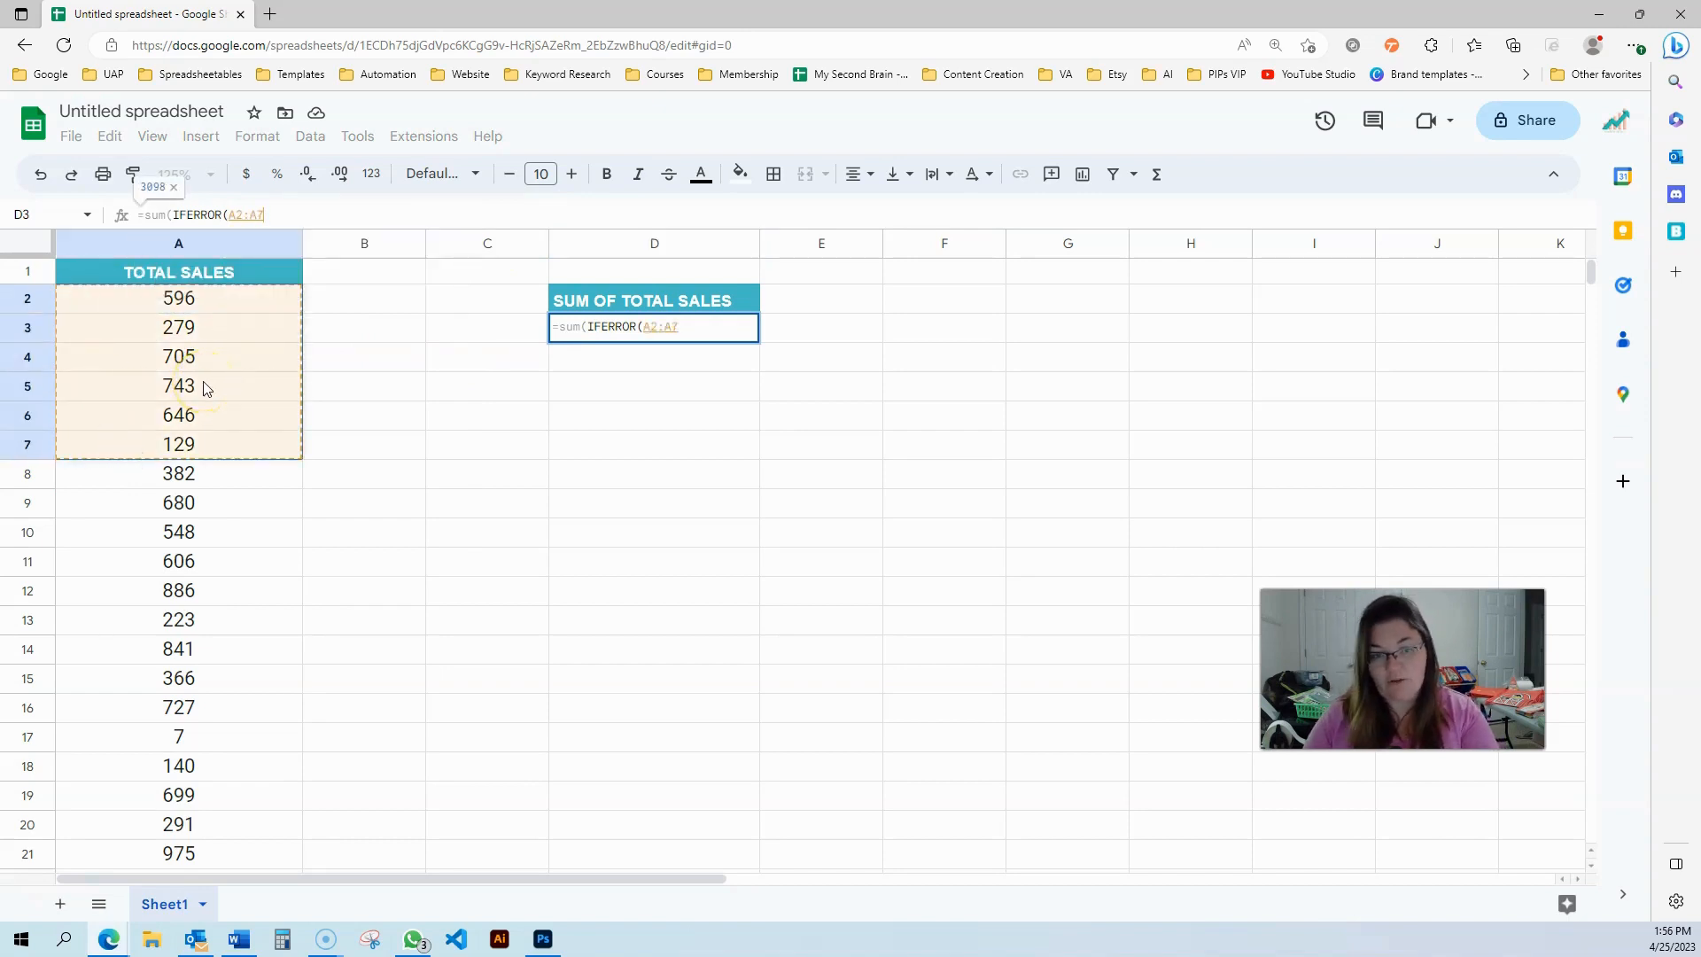
{"action": "left_click", "coordinate": [261, 214]}
{"action": "key", "text": "BackSpace"}
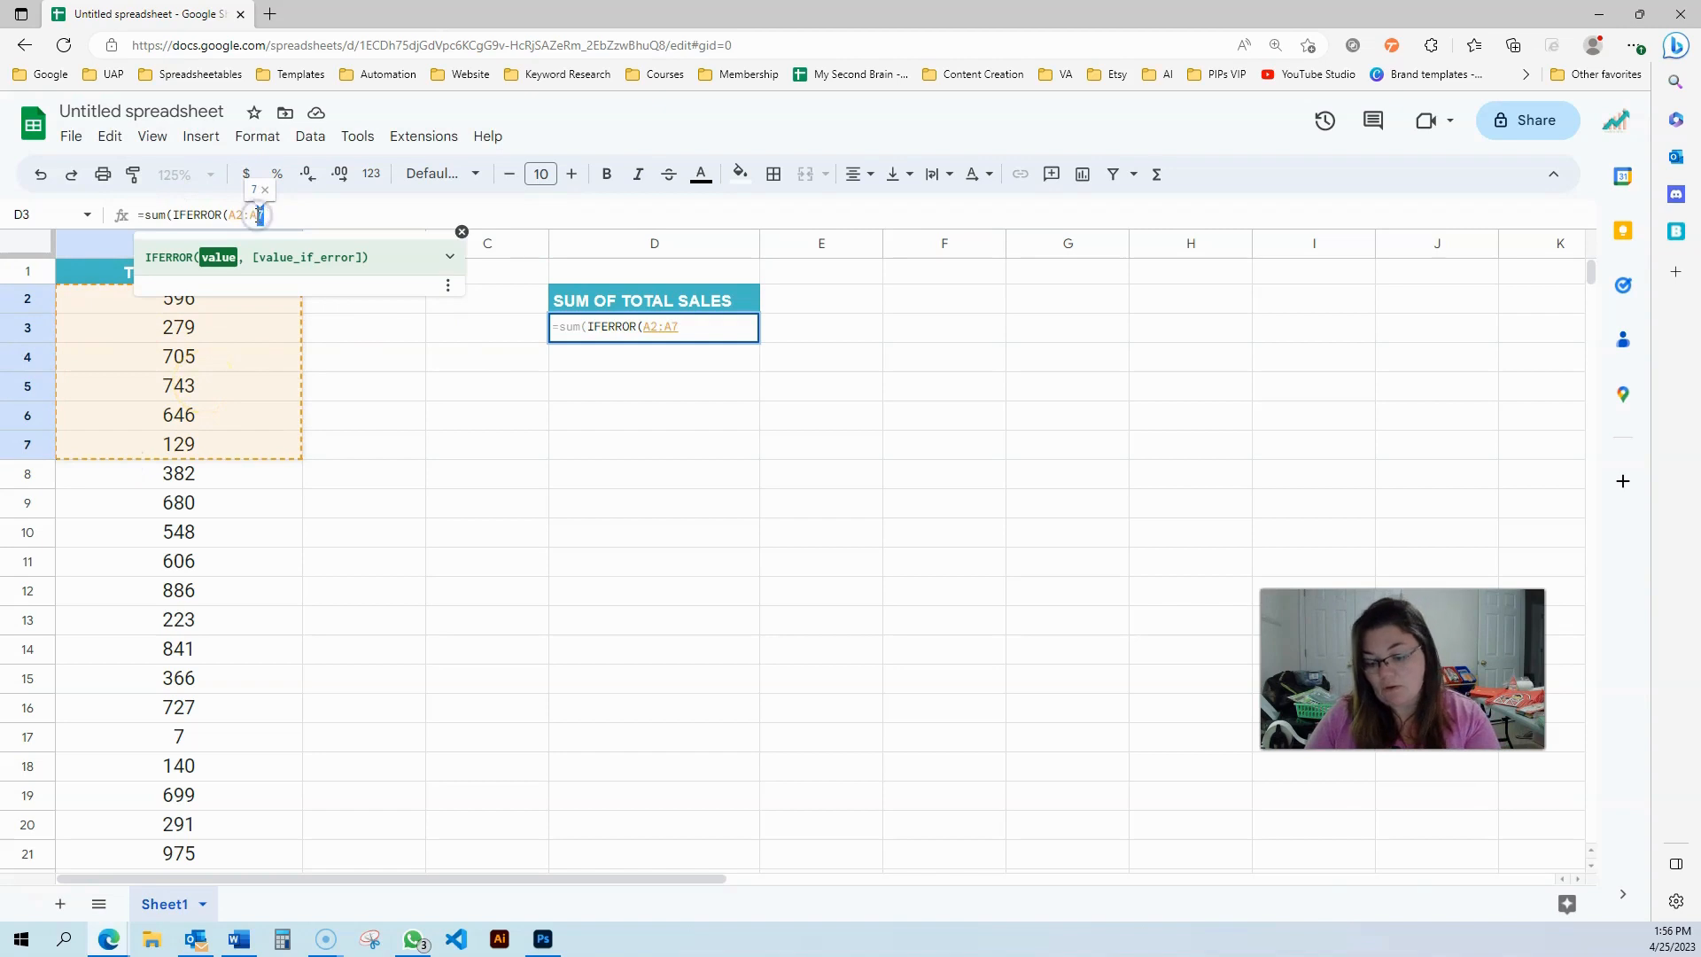
{"action": "type", "text": "512"}
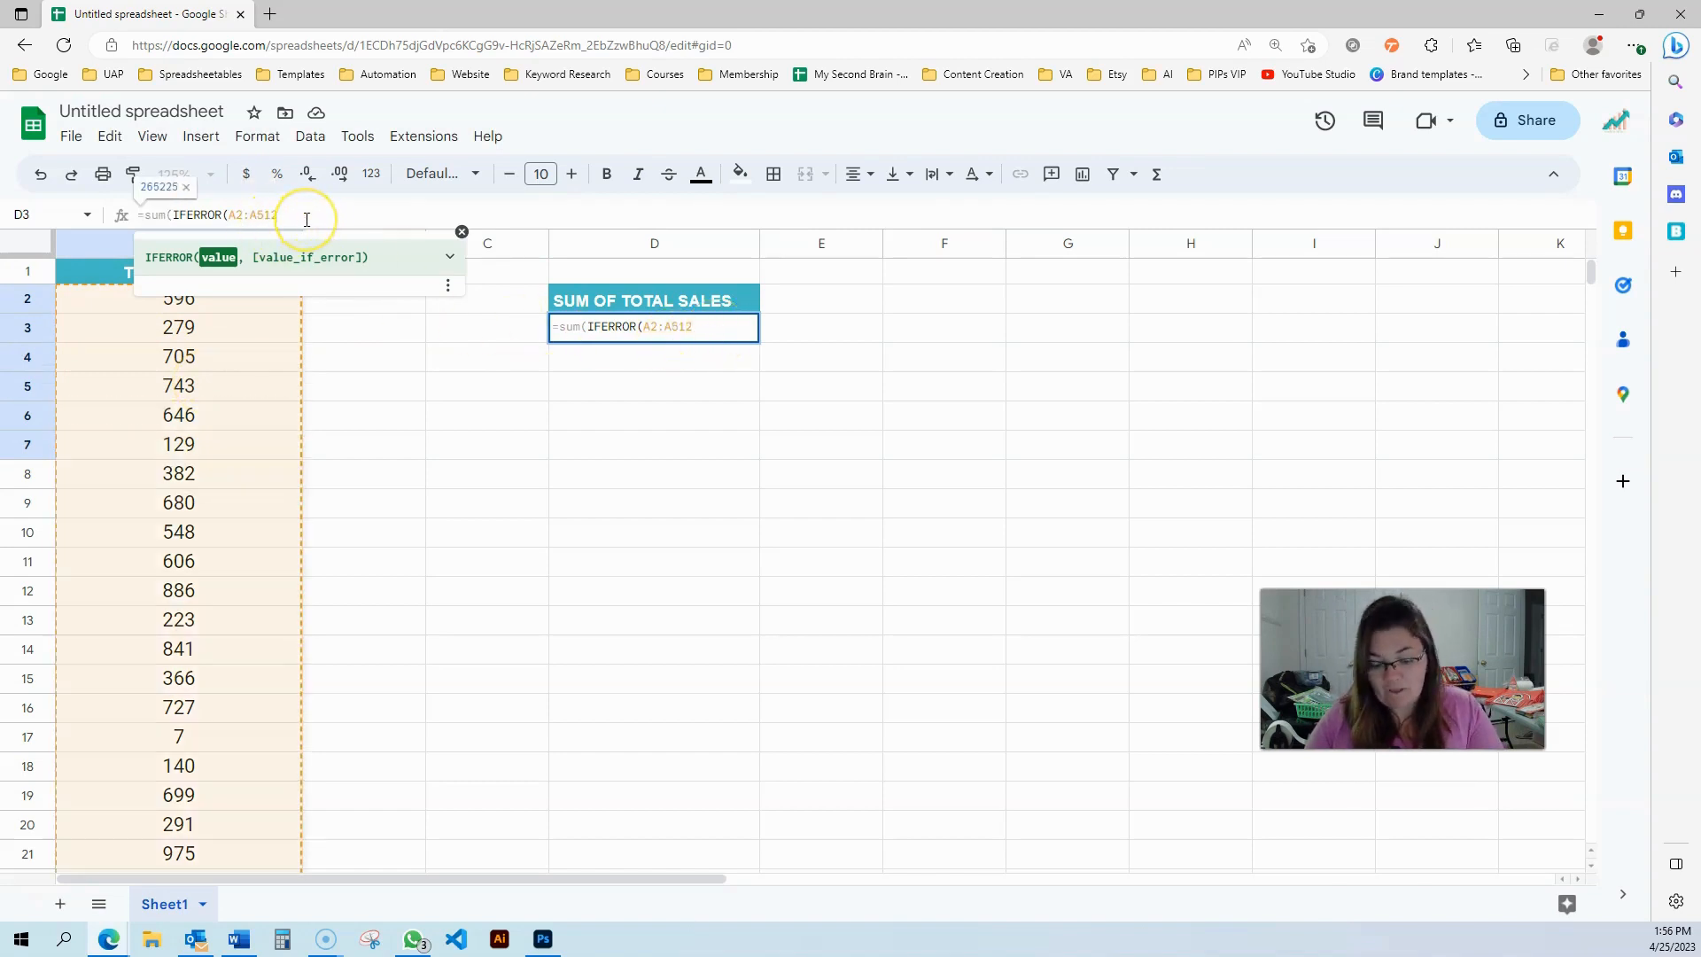
{"action": "type", "text": ","}
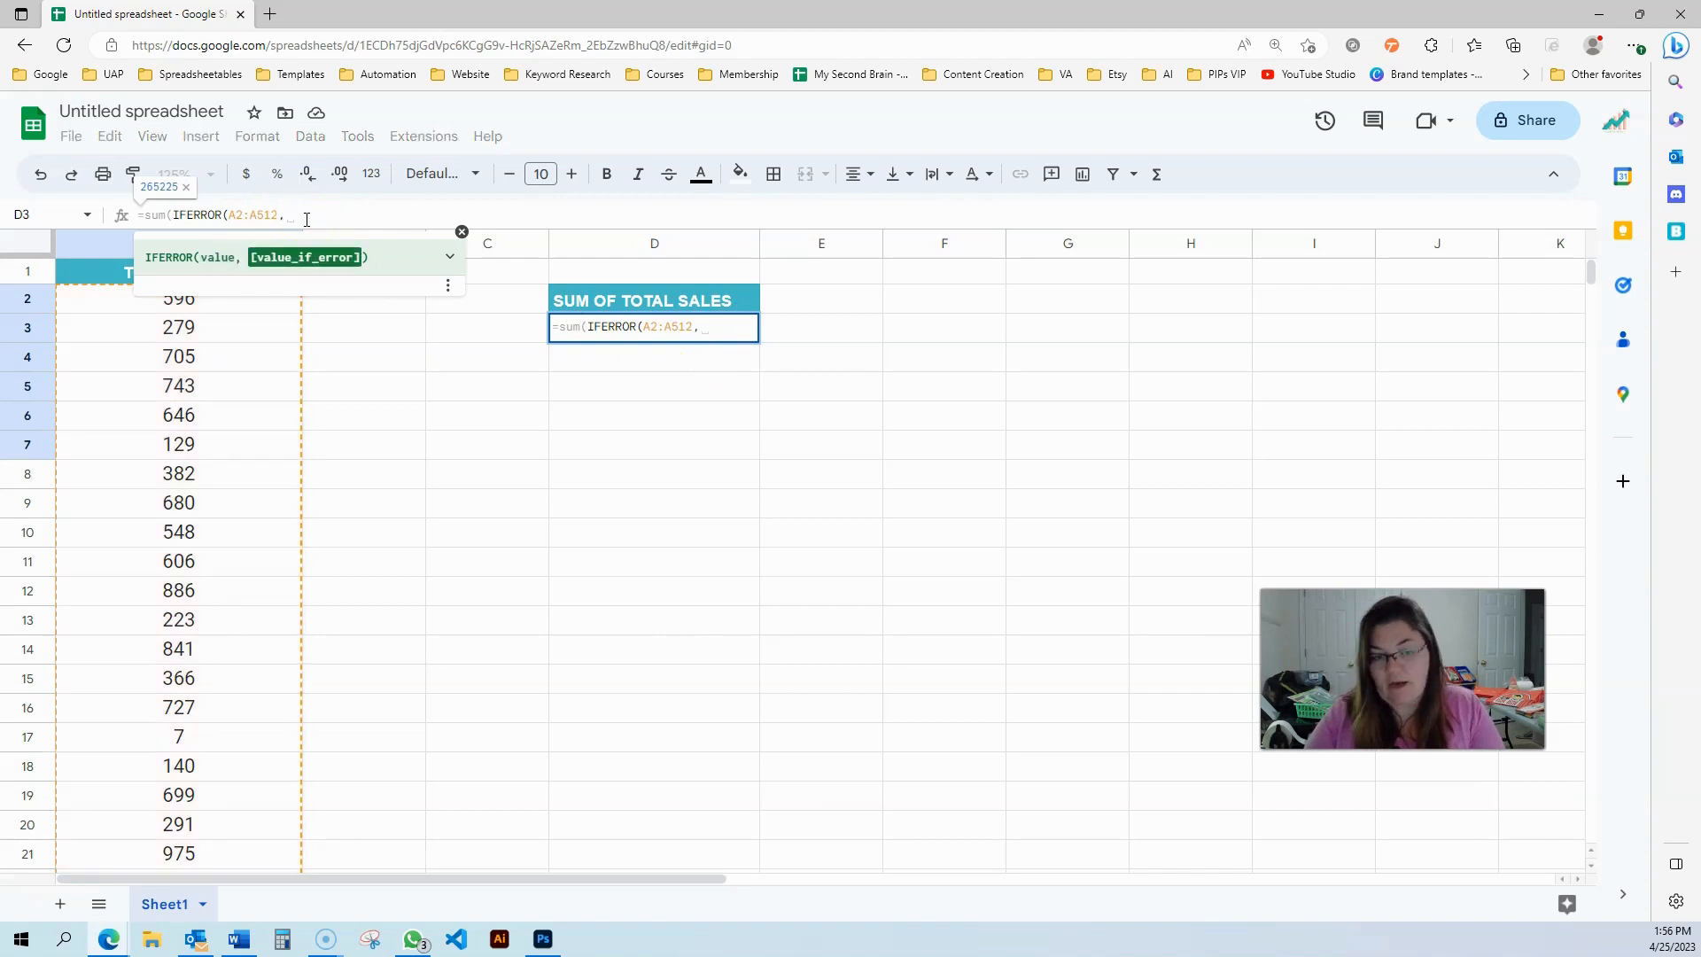
{"action": "type", "text": "0"}
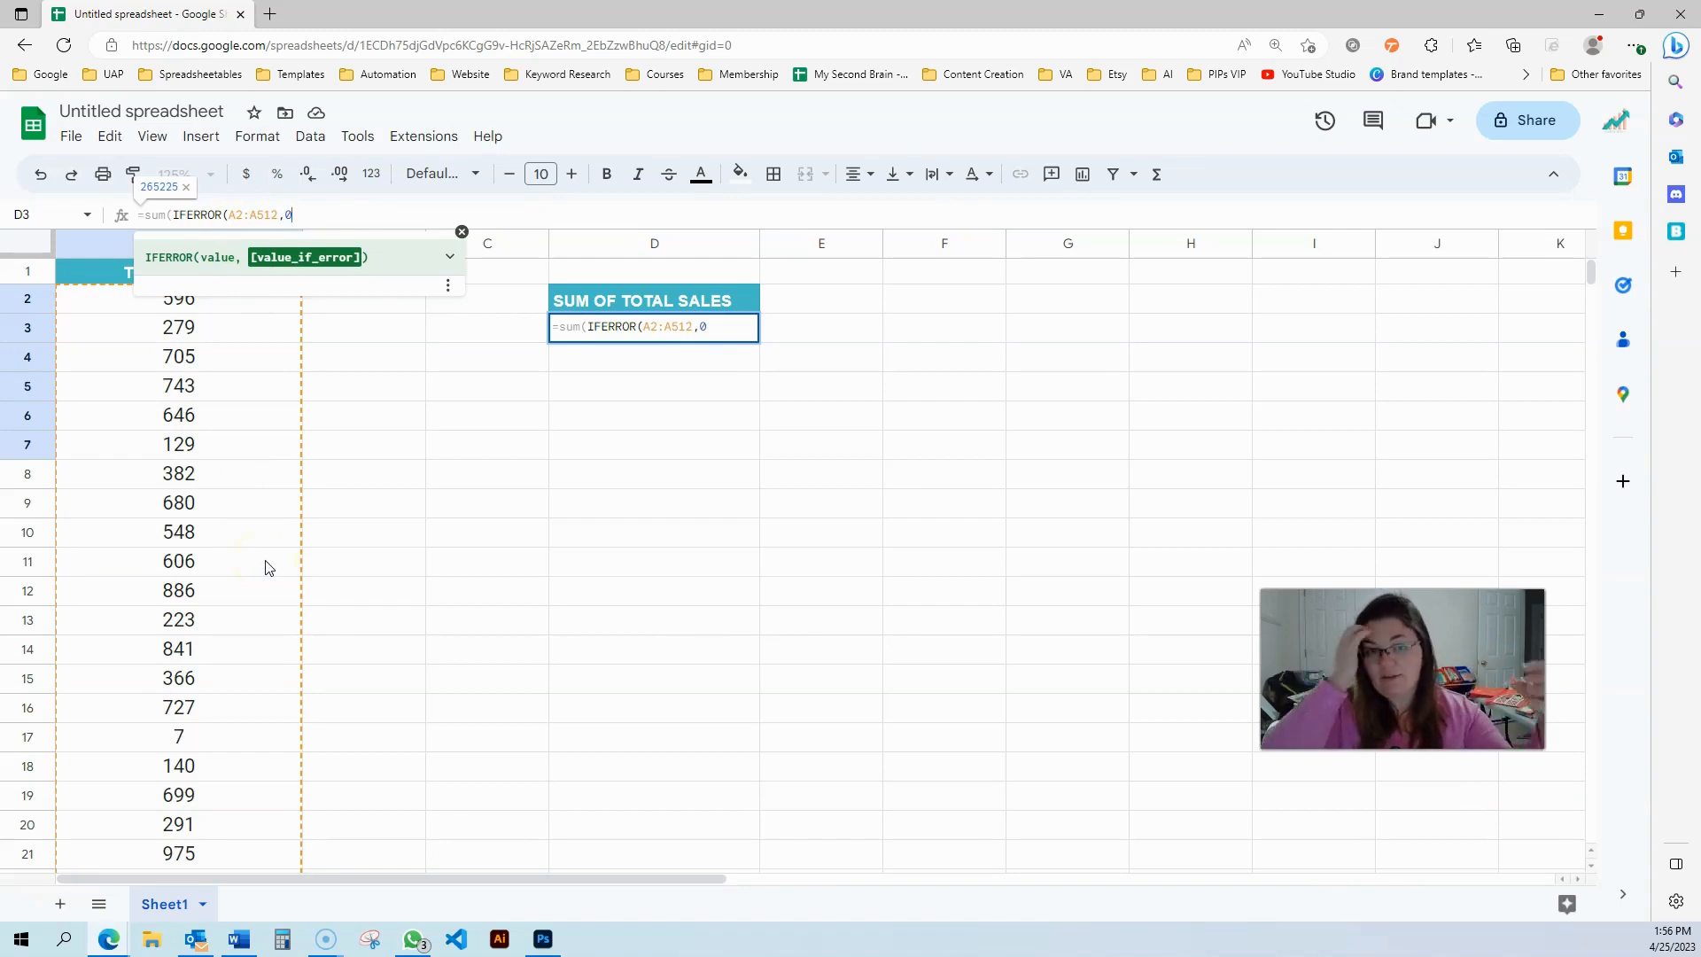
{"action": "type", "text": ")"}
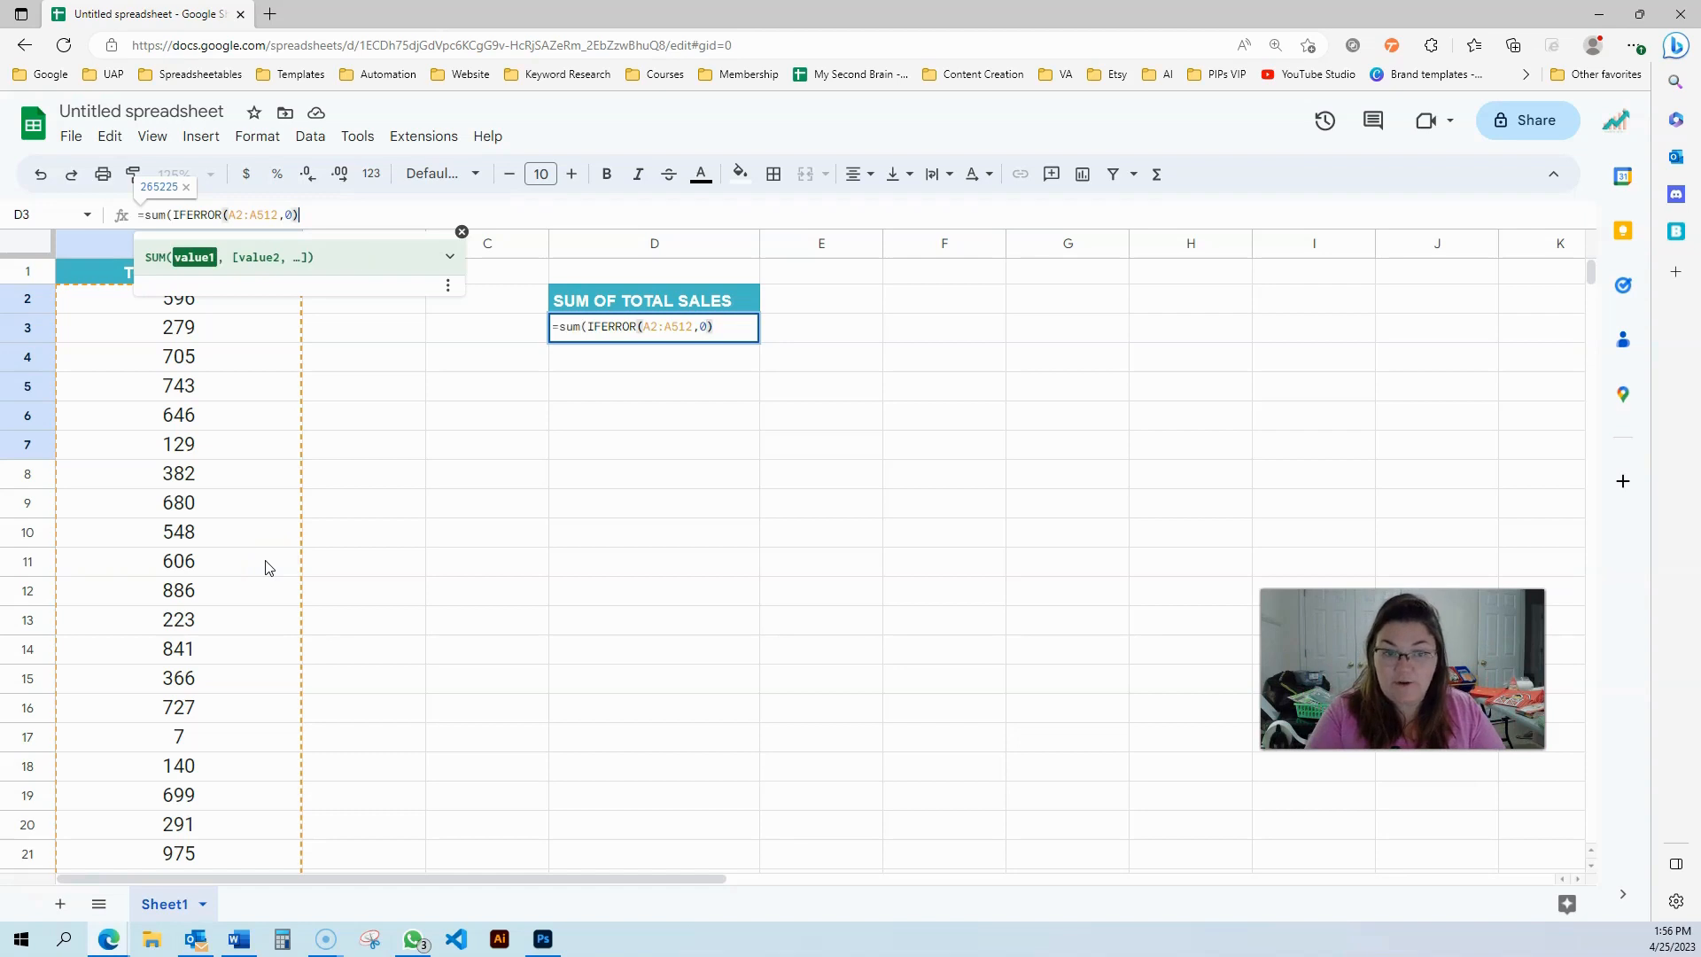
{"action": "type", "text": ")"}
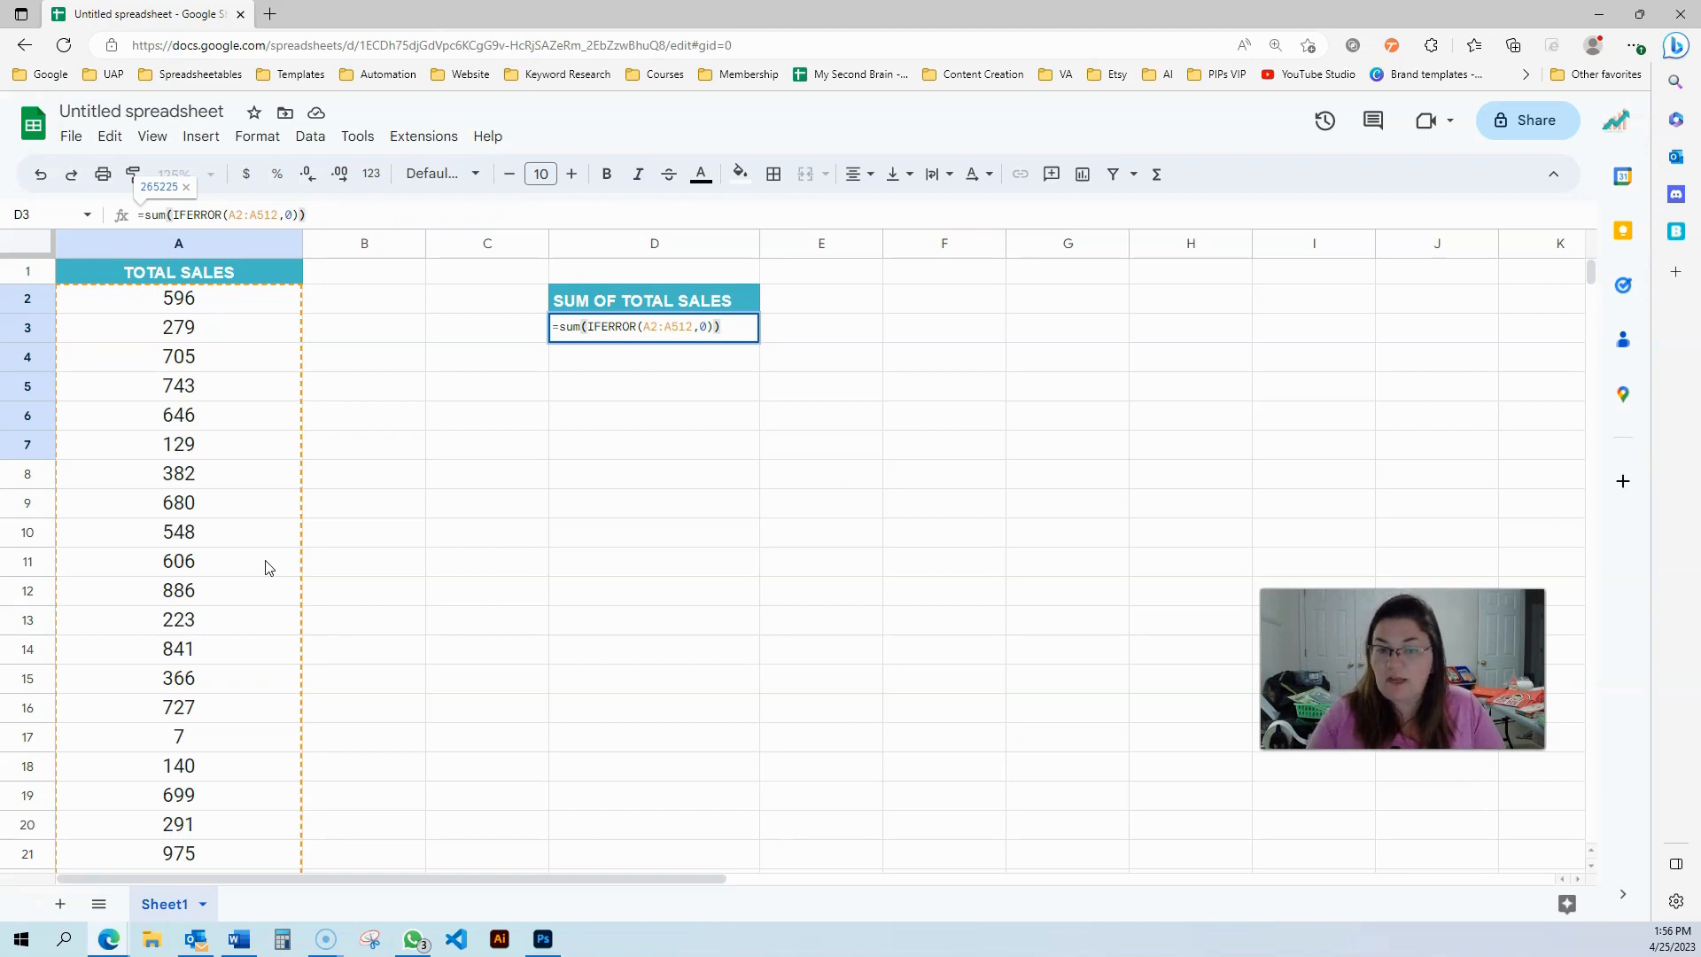
{"action": "key", "text": "Return"}
Commit D3's IFERROR formula and turn on a filter for the TOTAL SALES column
{"action": "left_click", "coordinate": [703, 334]}
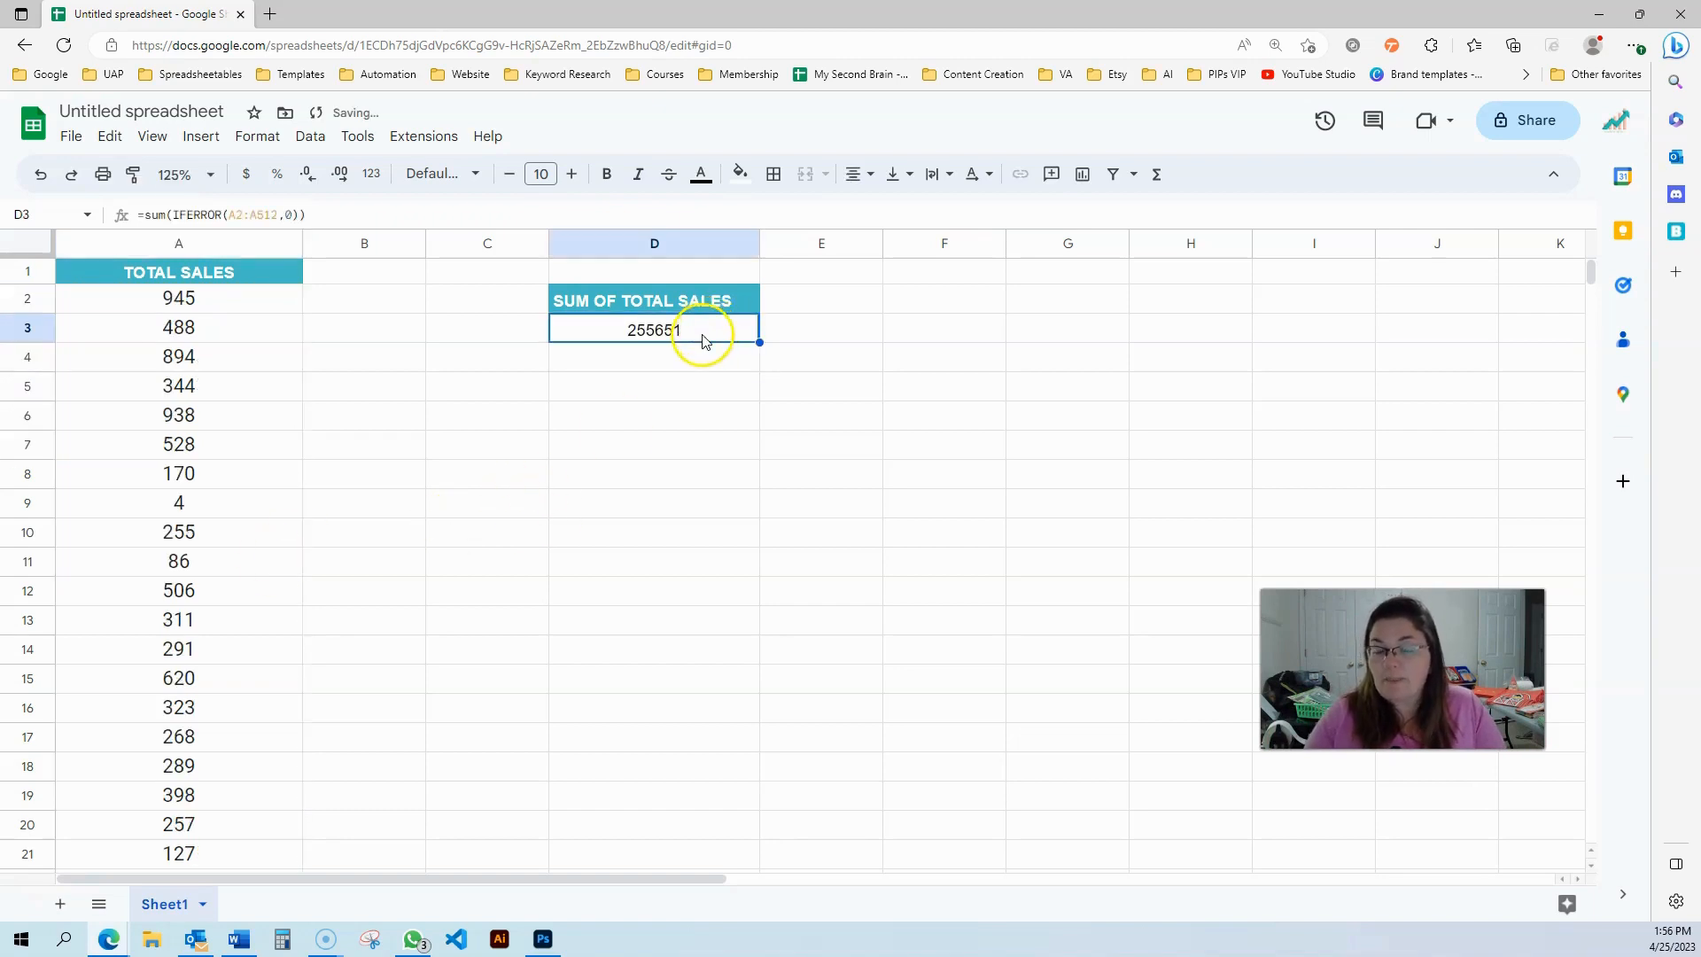
{"action": "left_click", "coordinate": [571, 423]}
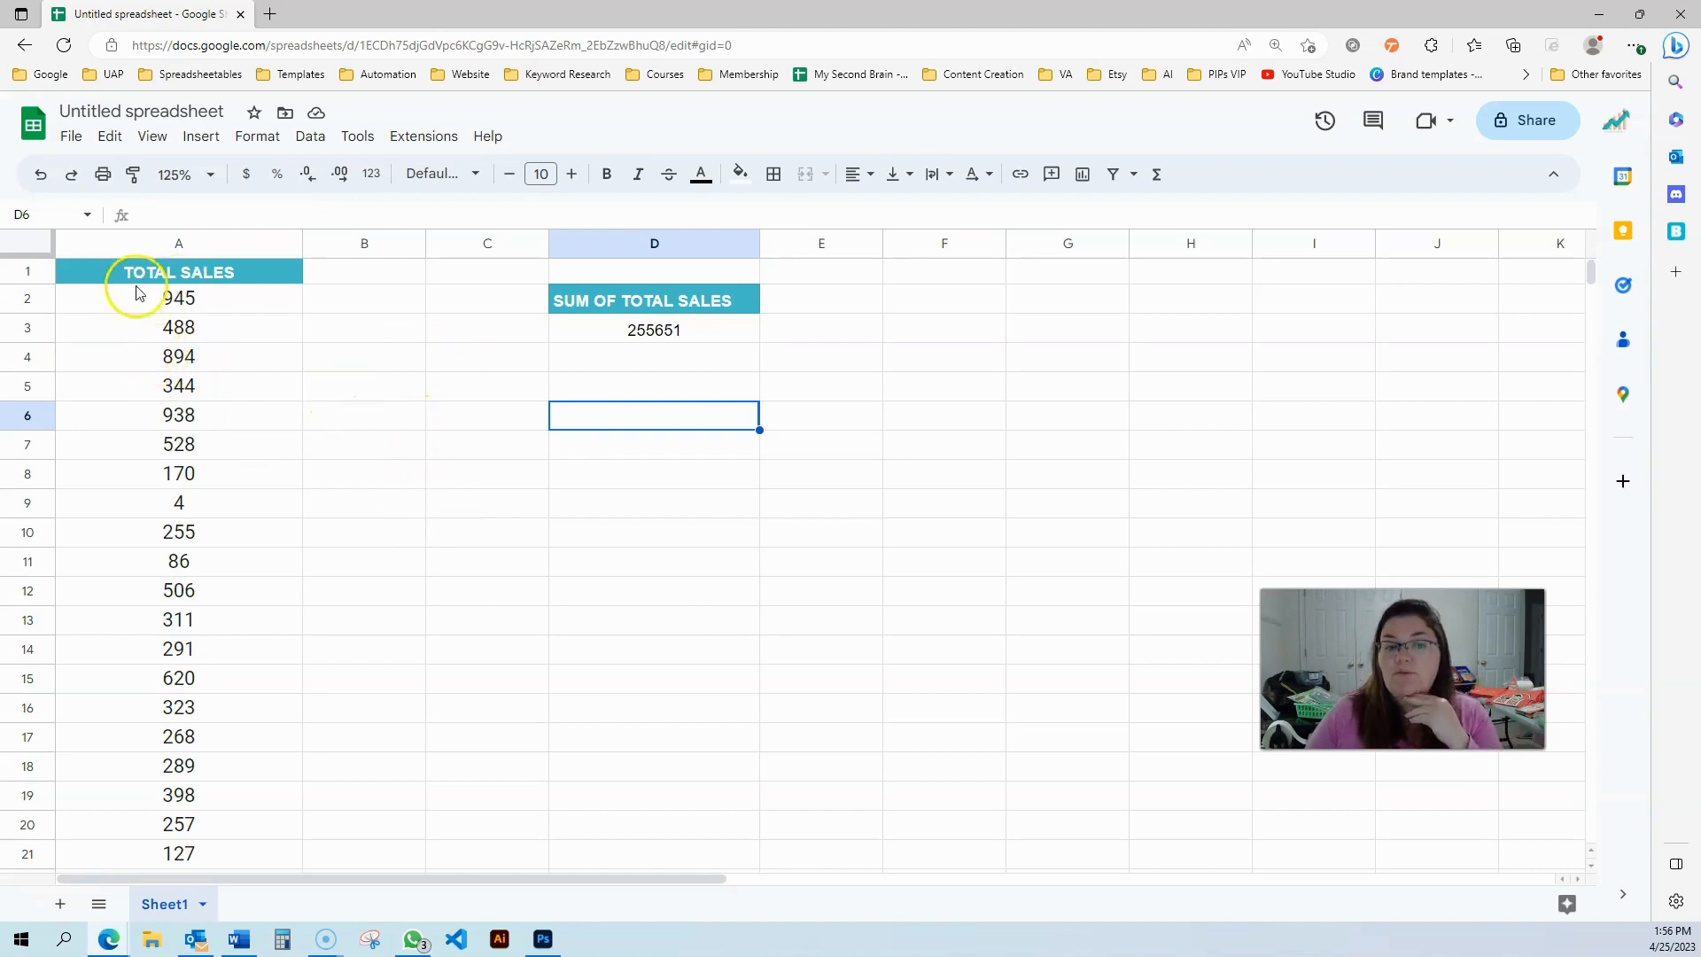
{"action": "left_click", "coordinate": [172, 270]}
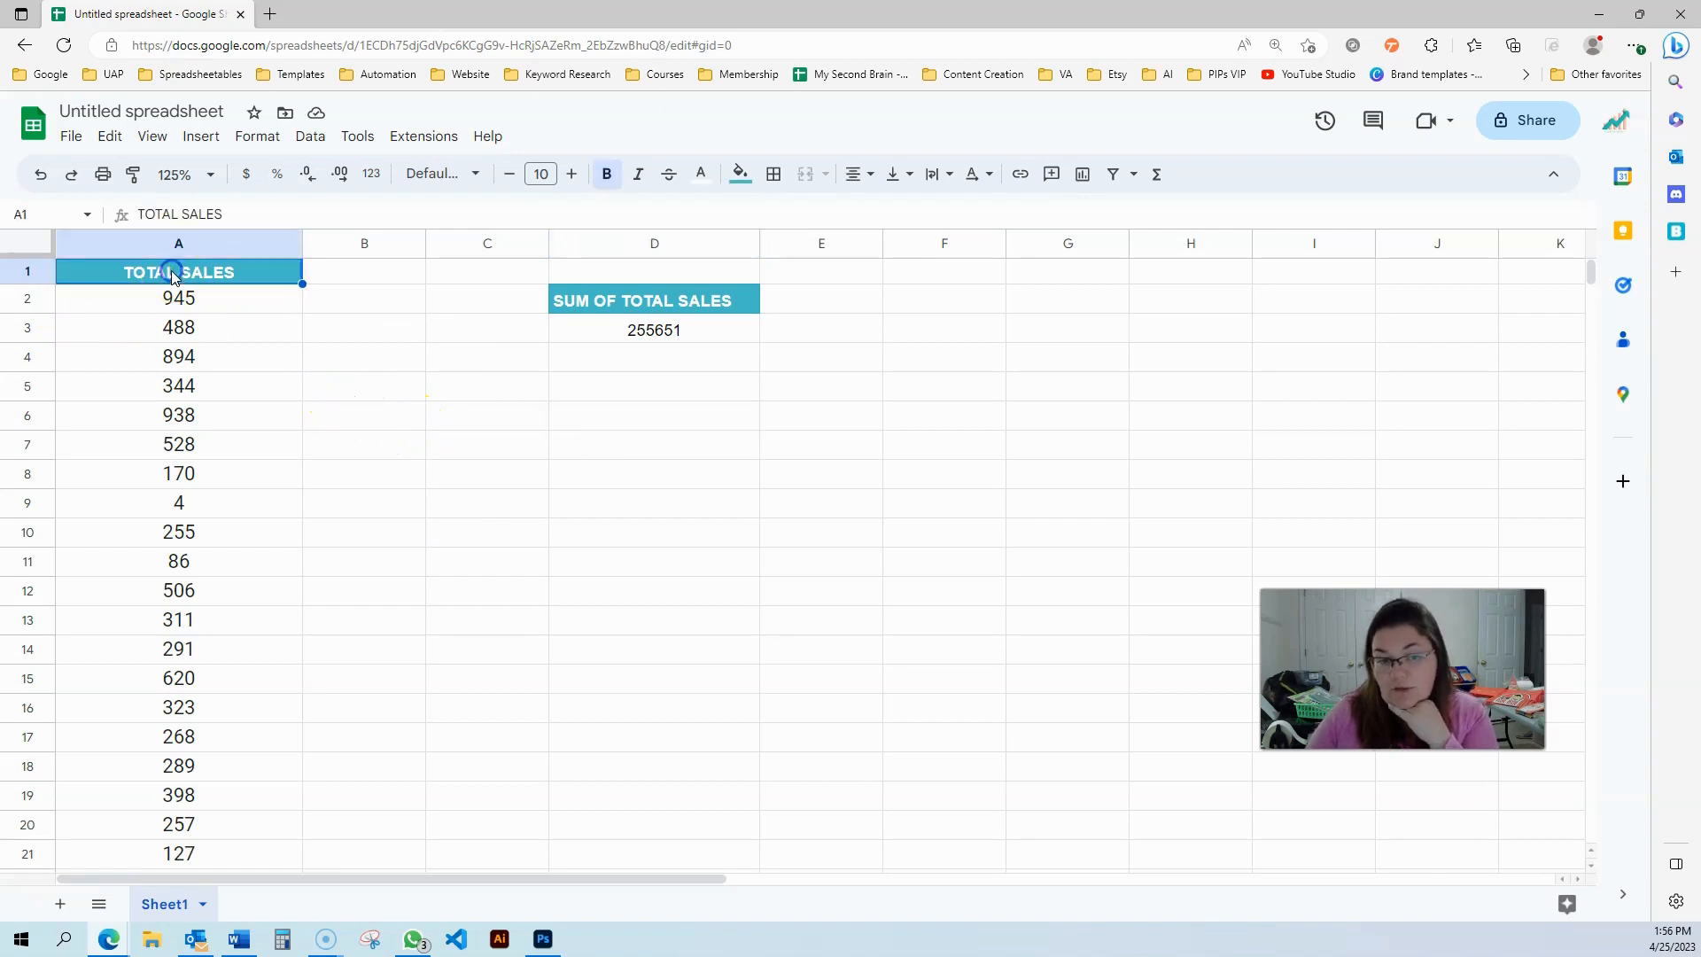
{"action": "left_click", "coordinate": [1115, 176]}
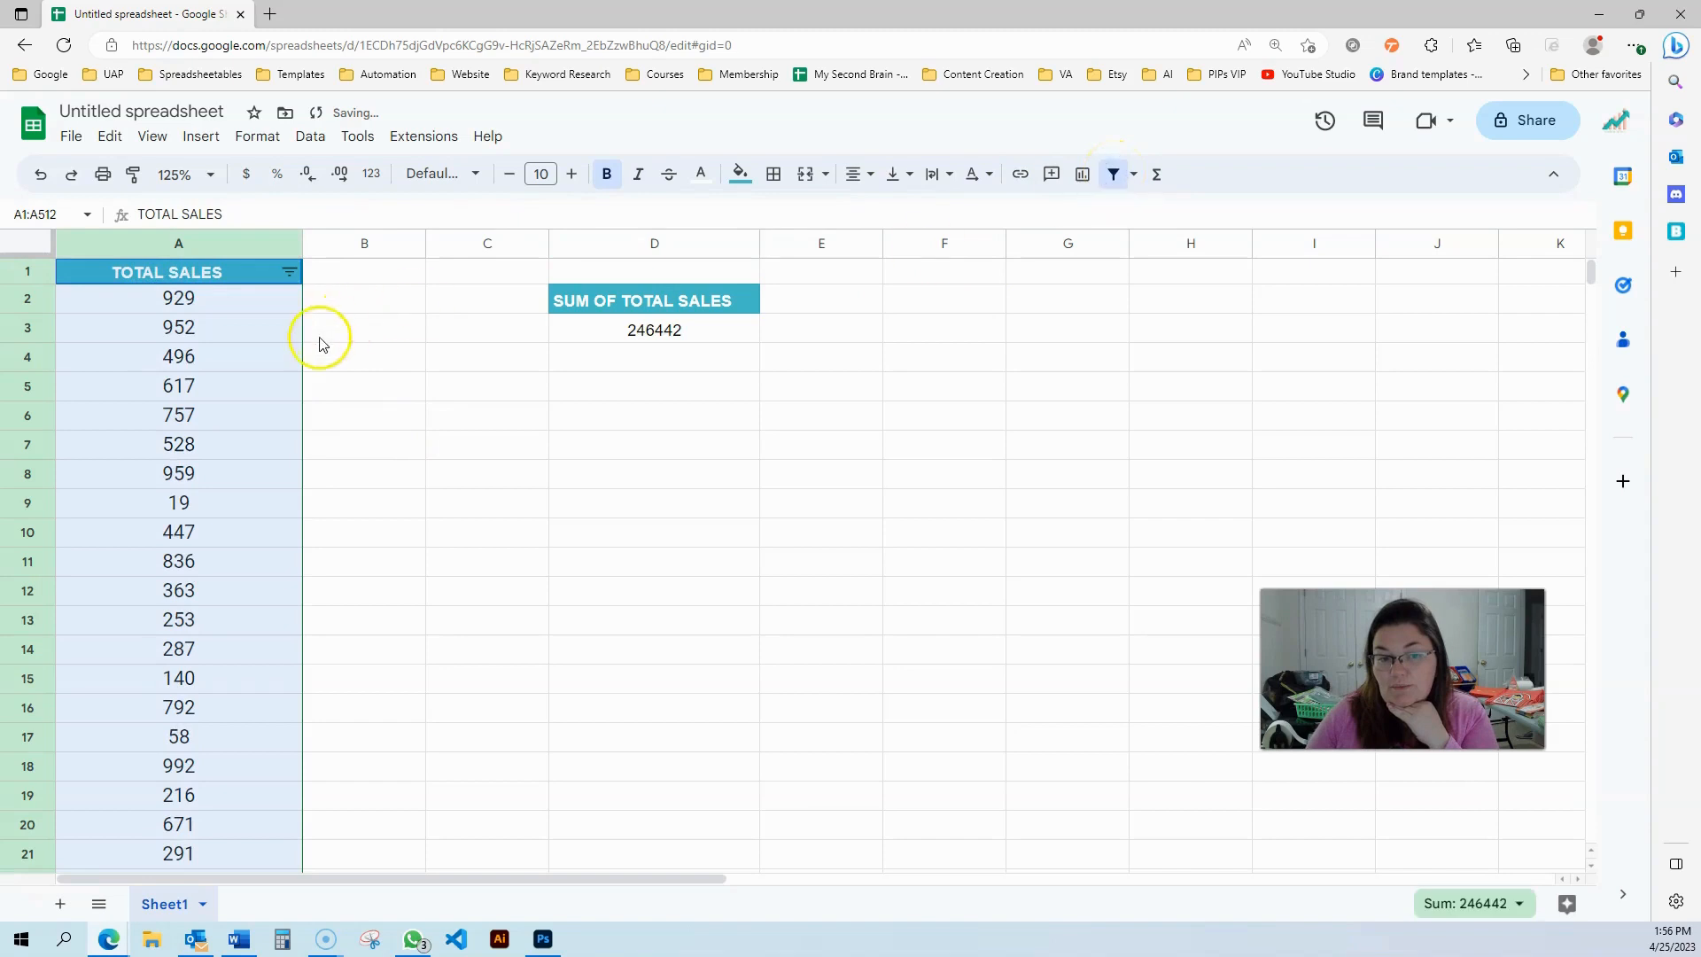
Filter the TOTAL SALES column by values to show only the #DIV/0! entries
{"action": "left_click", "coordinate": [291, 271]}
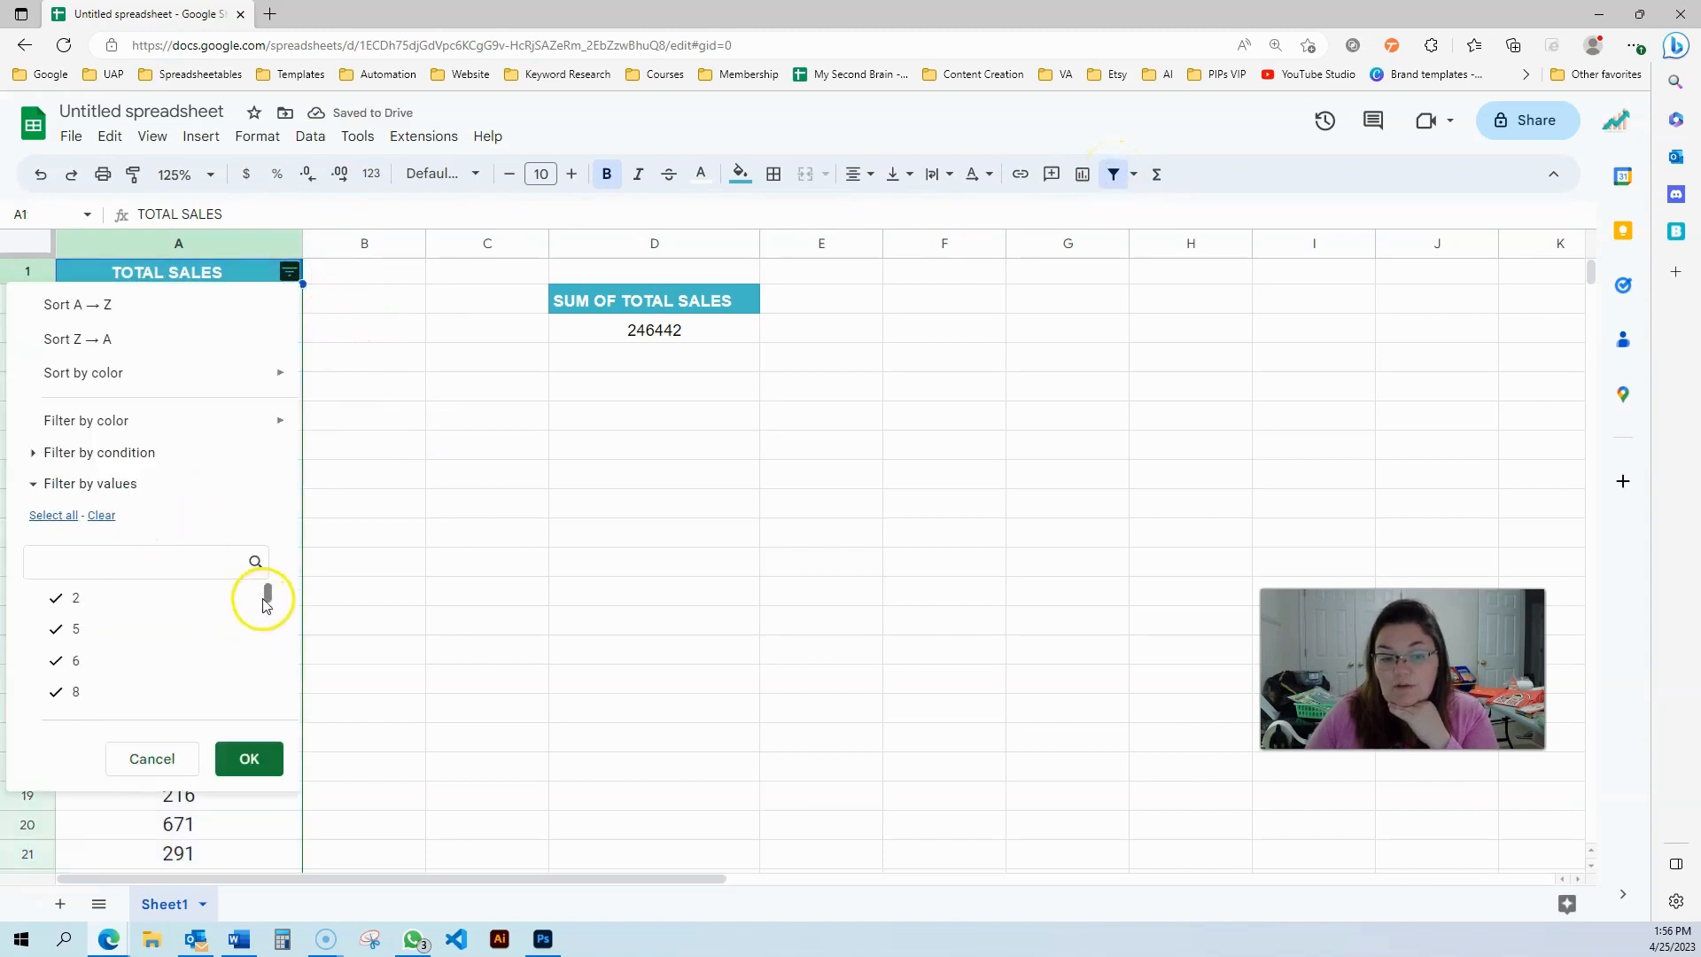
{"action": "left_click_drag", "start_coordinate": [266, 595], "coordinate": [251, 718]}
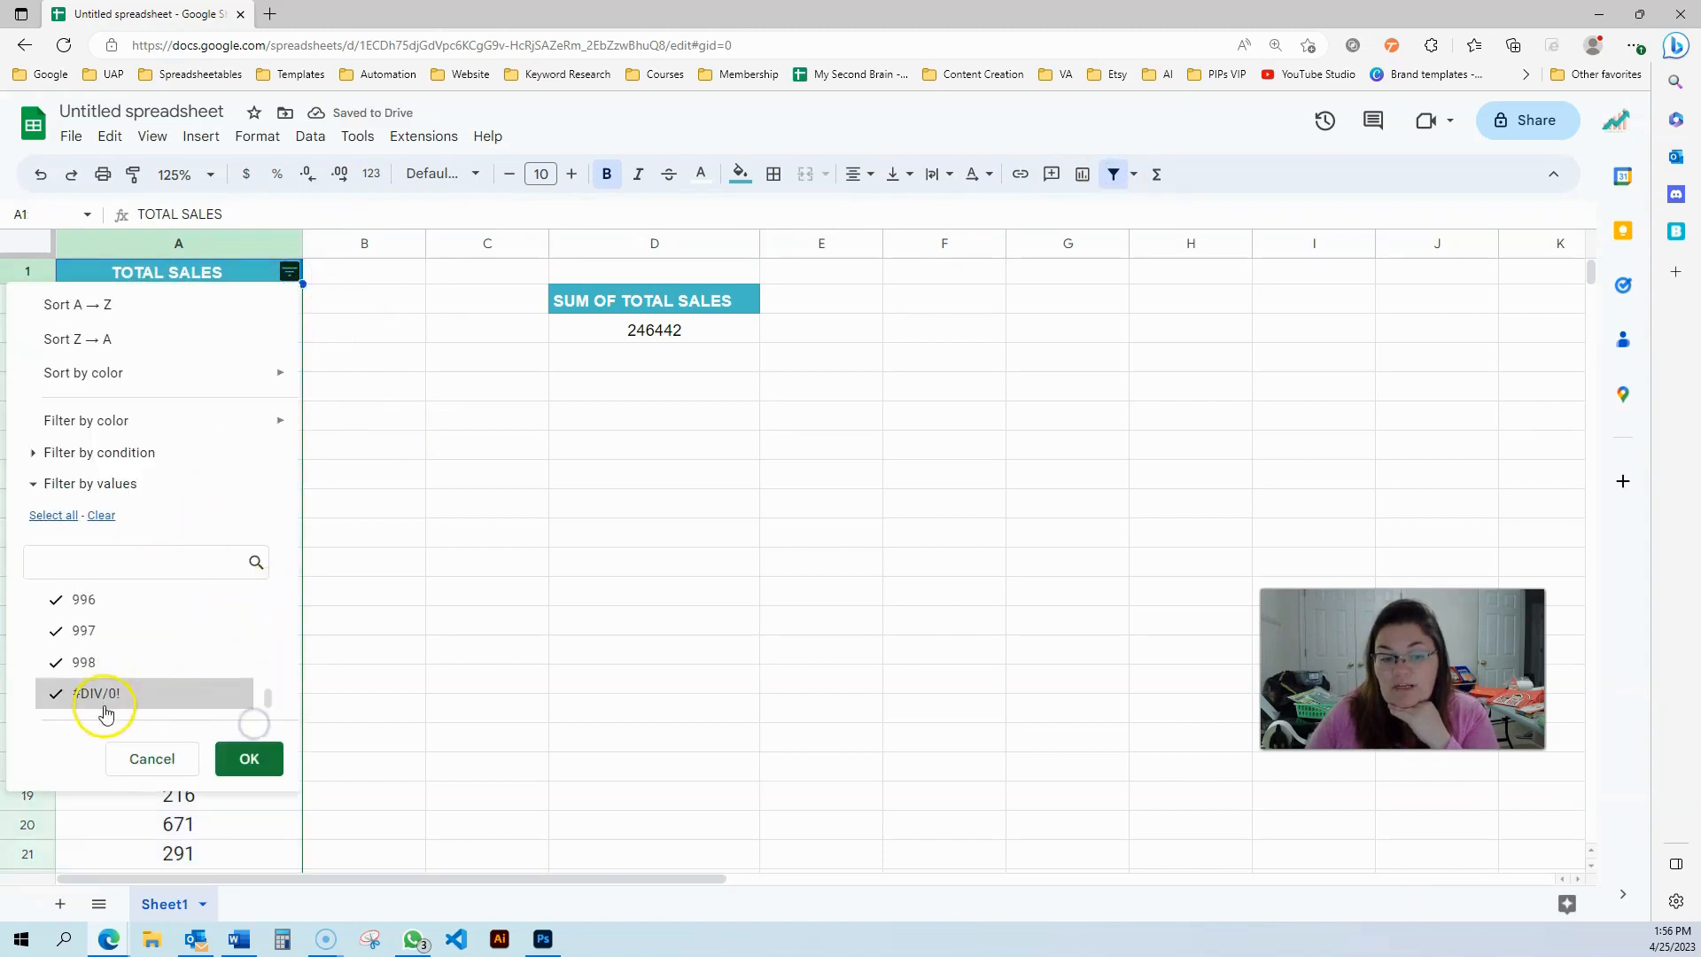
{"action": "left_click", "coordinate": [102, 515]}
{"action": "left_click", "coordinate": [83, 694]}
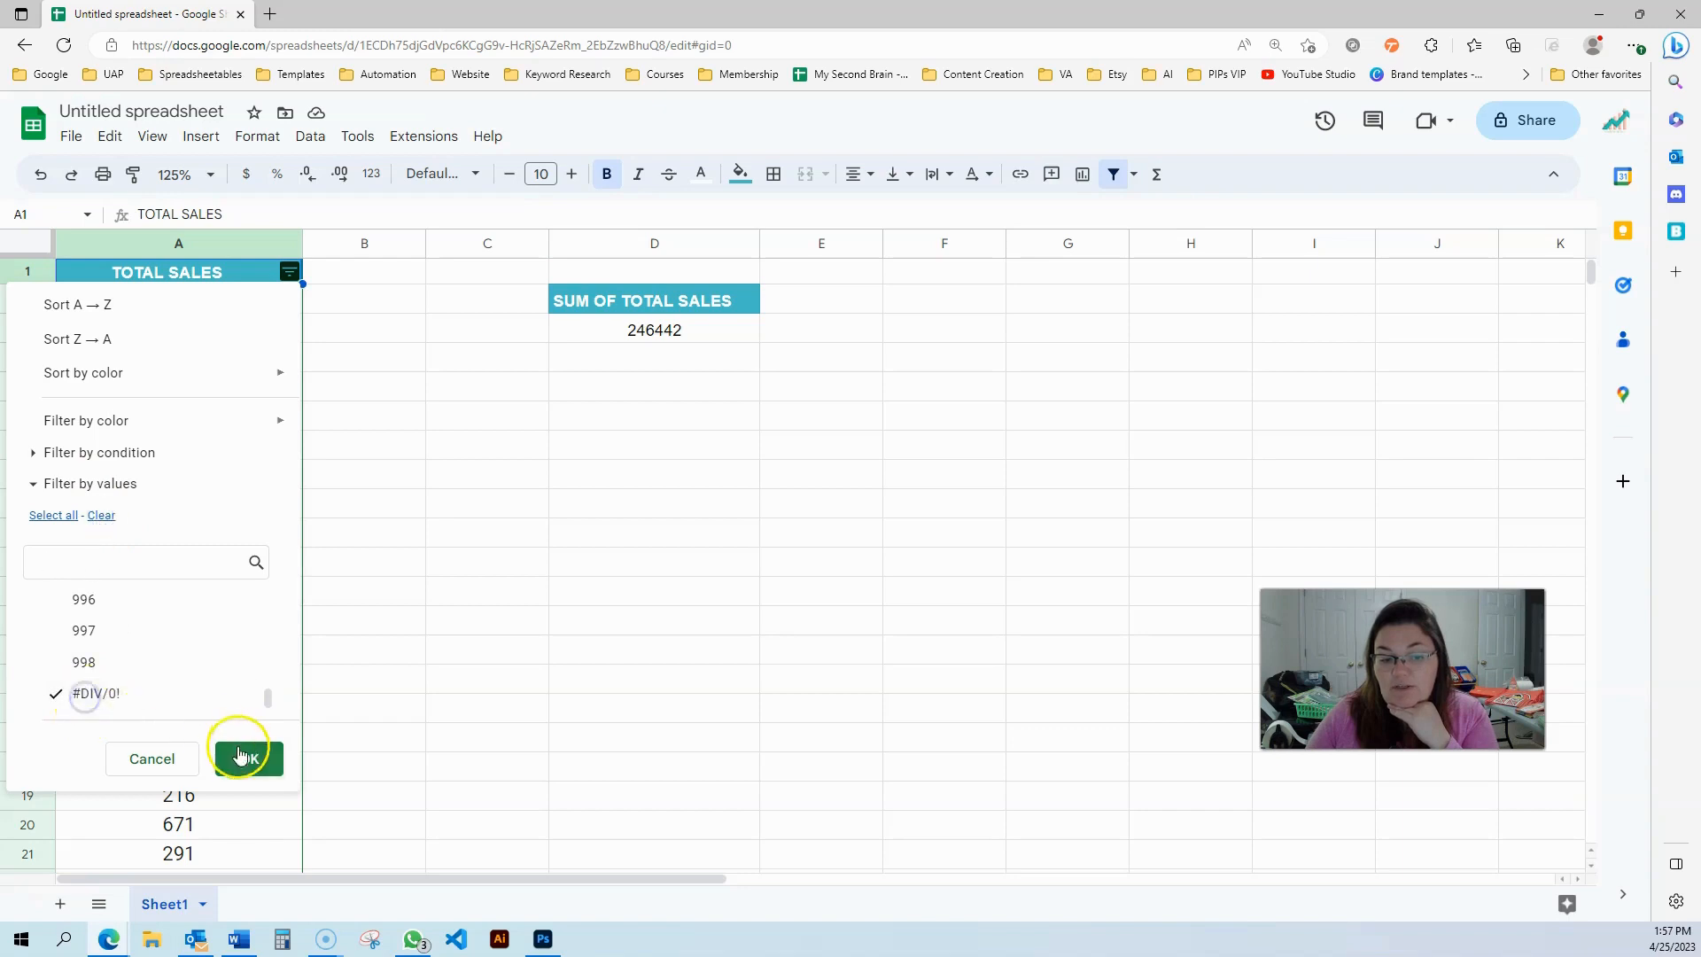
{"action": "left_click", "coordinate": [251, 755]}
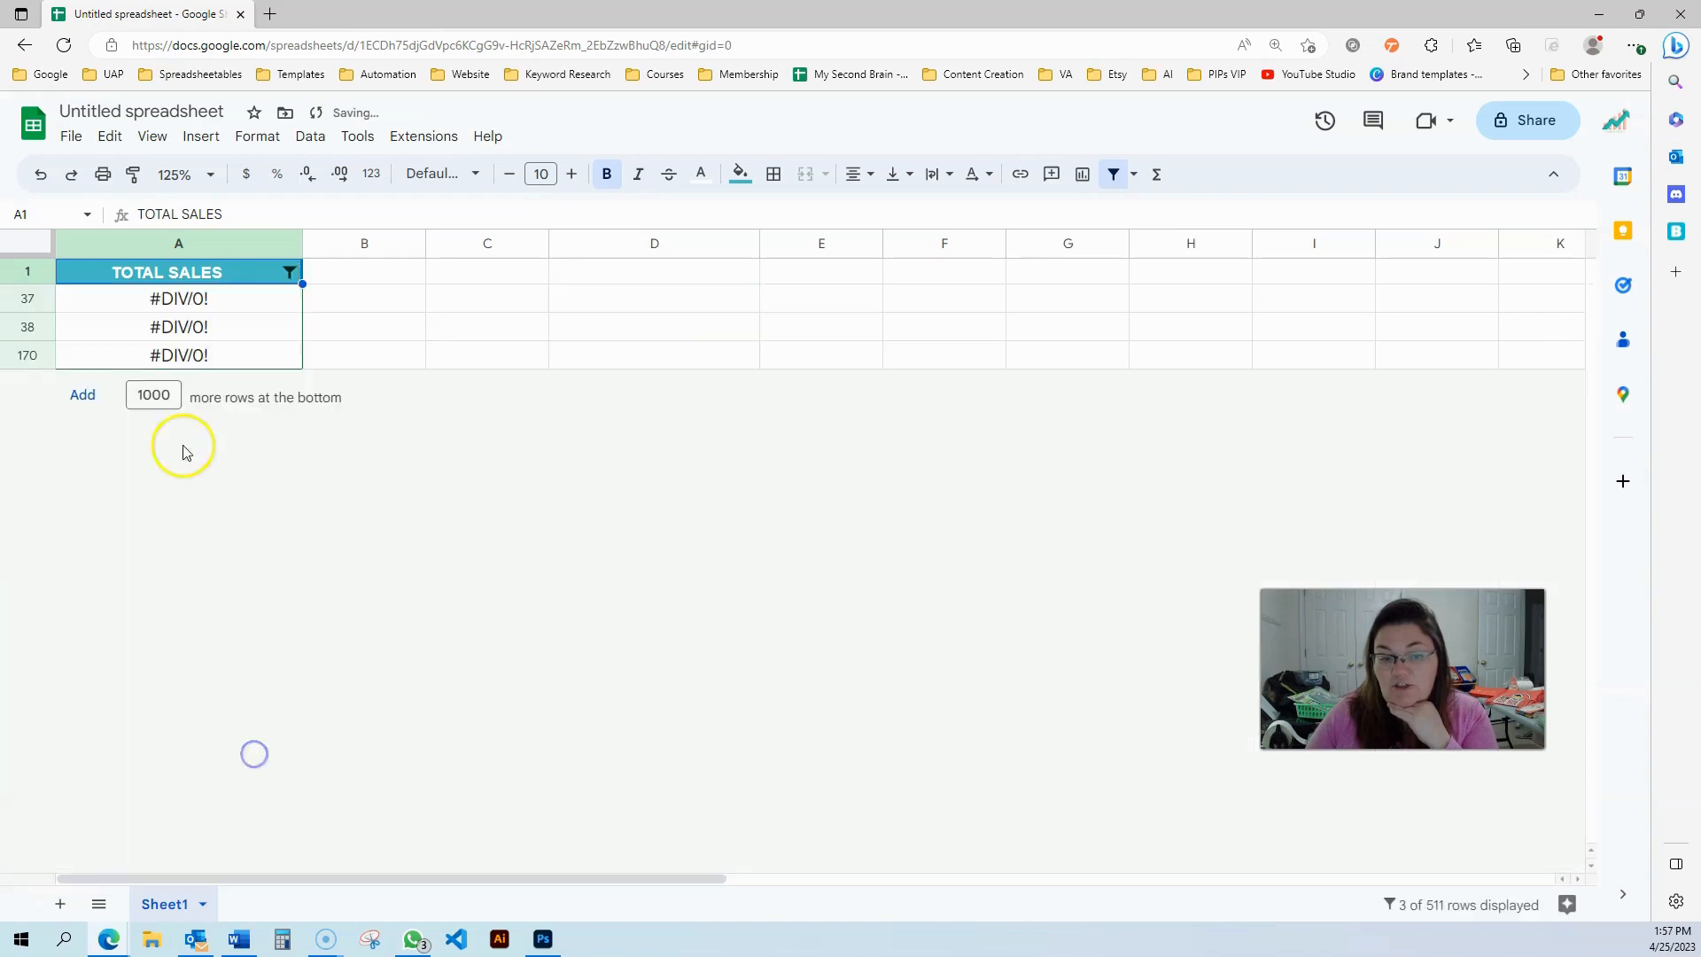
Select all values again in the column filter and then remove the filter from TOTAL SALES
{"action": "left_click", "coordinate": [290, 272]}
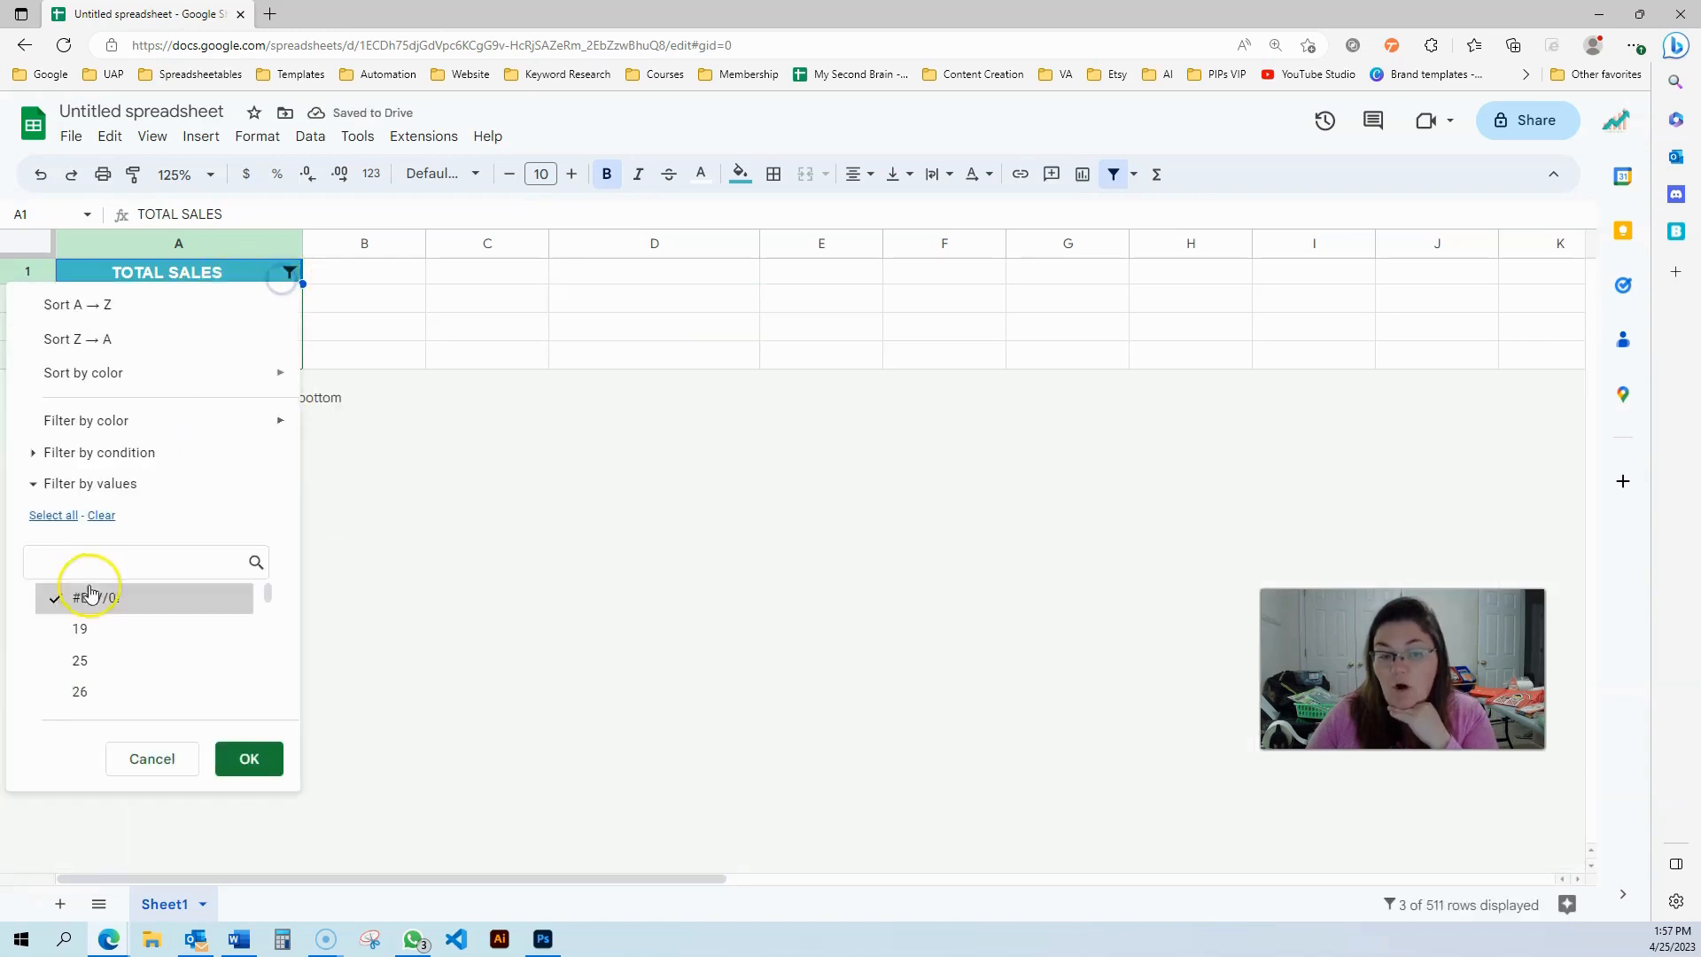
{"action": "left_click", "coordinate": [49, 516]}
{"action": "left_click", "coordinate": [240, 760]}
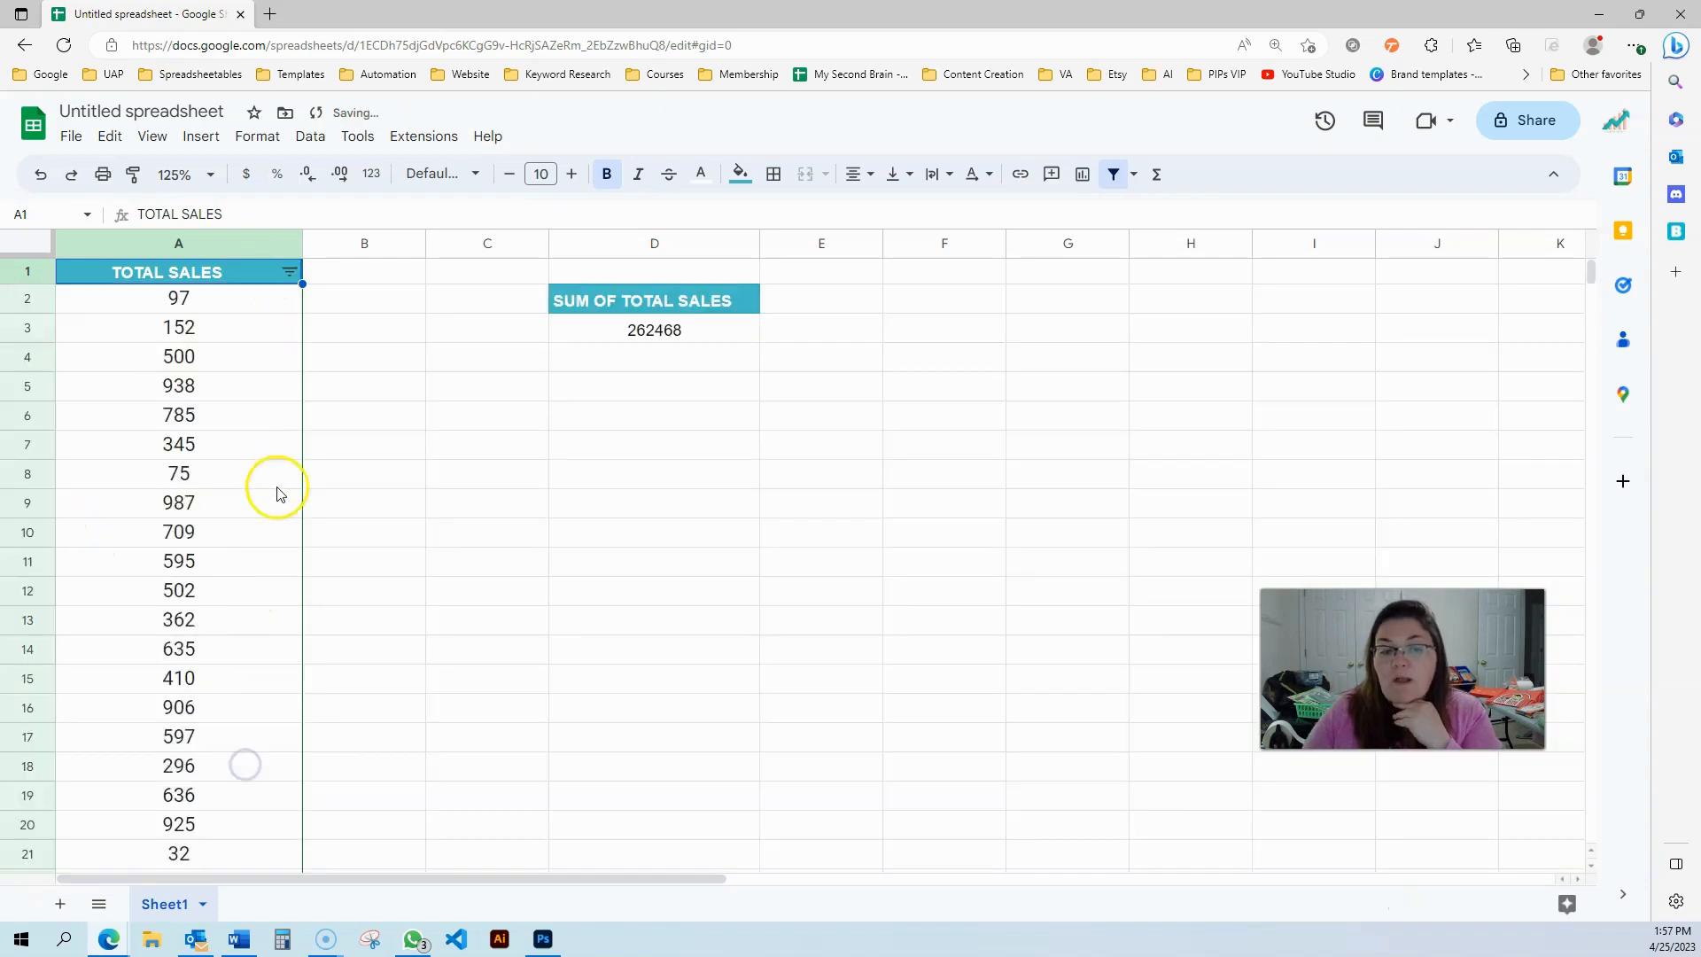
{"action": "left_click", "coordinate": [324, 292]}
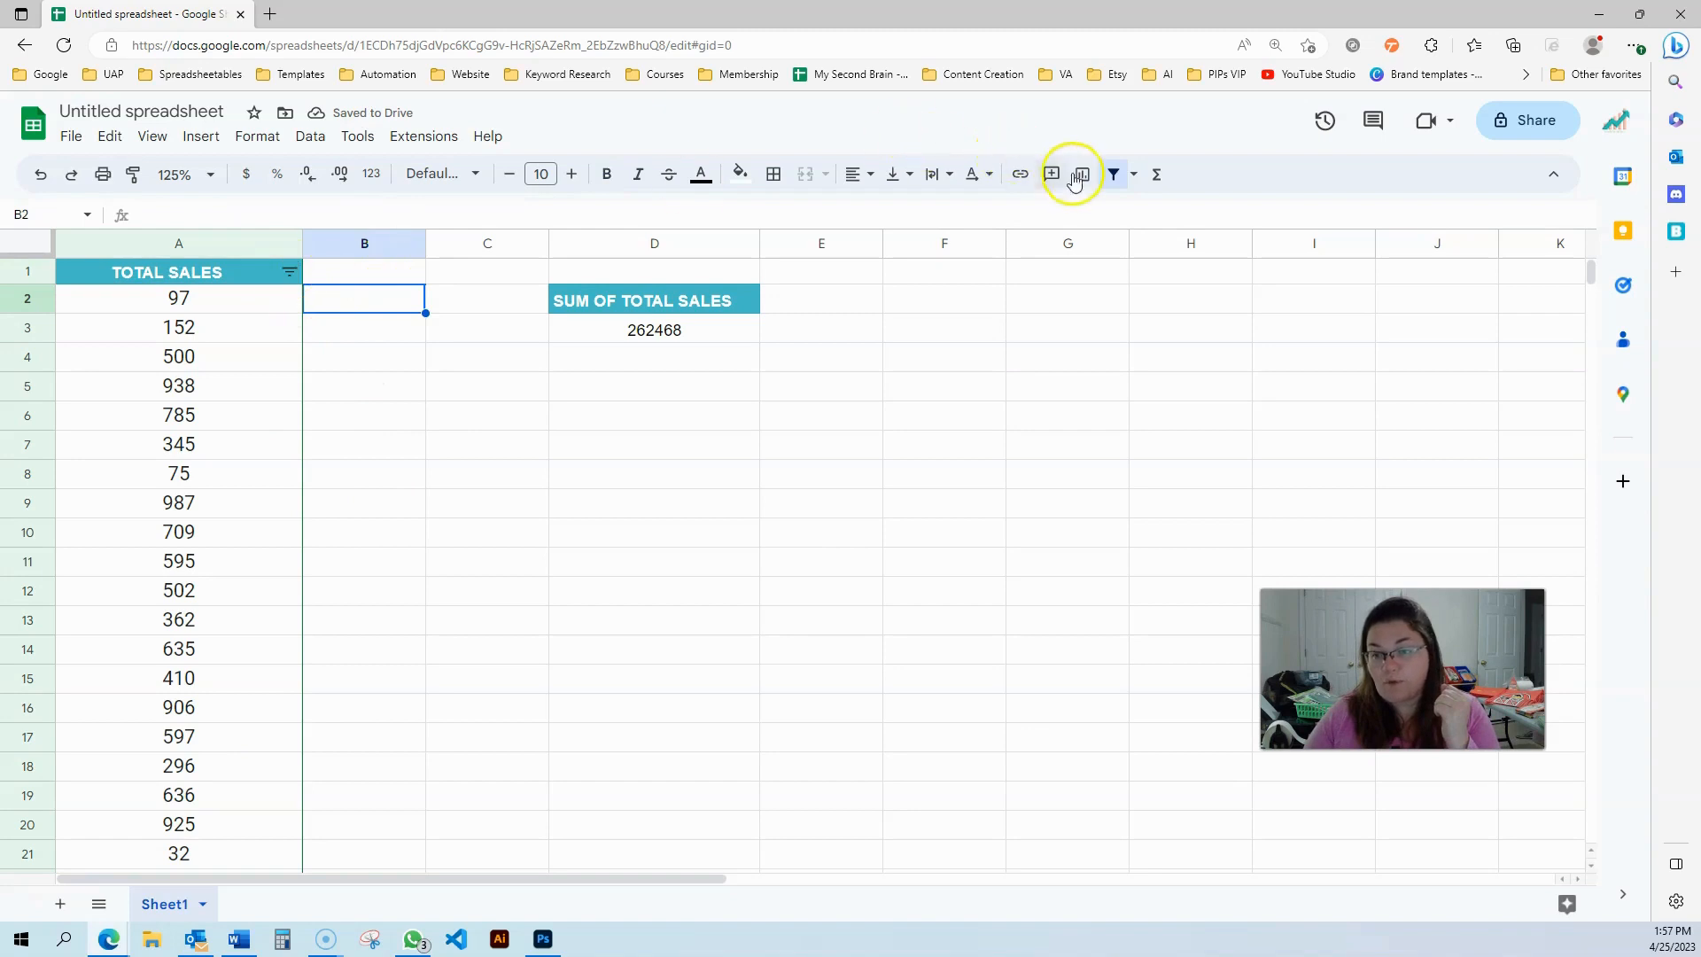
{"action": "left_click", "coordinate": [1113, 174]}
{"action": "left_click", "coordinate": [427, 356]}
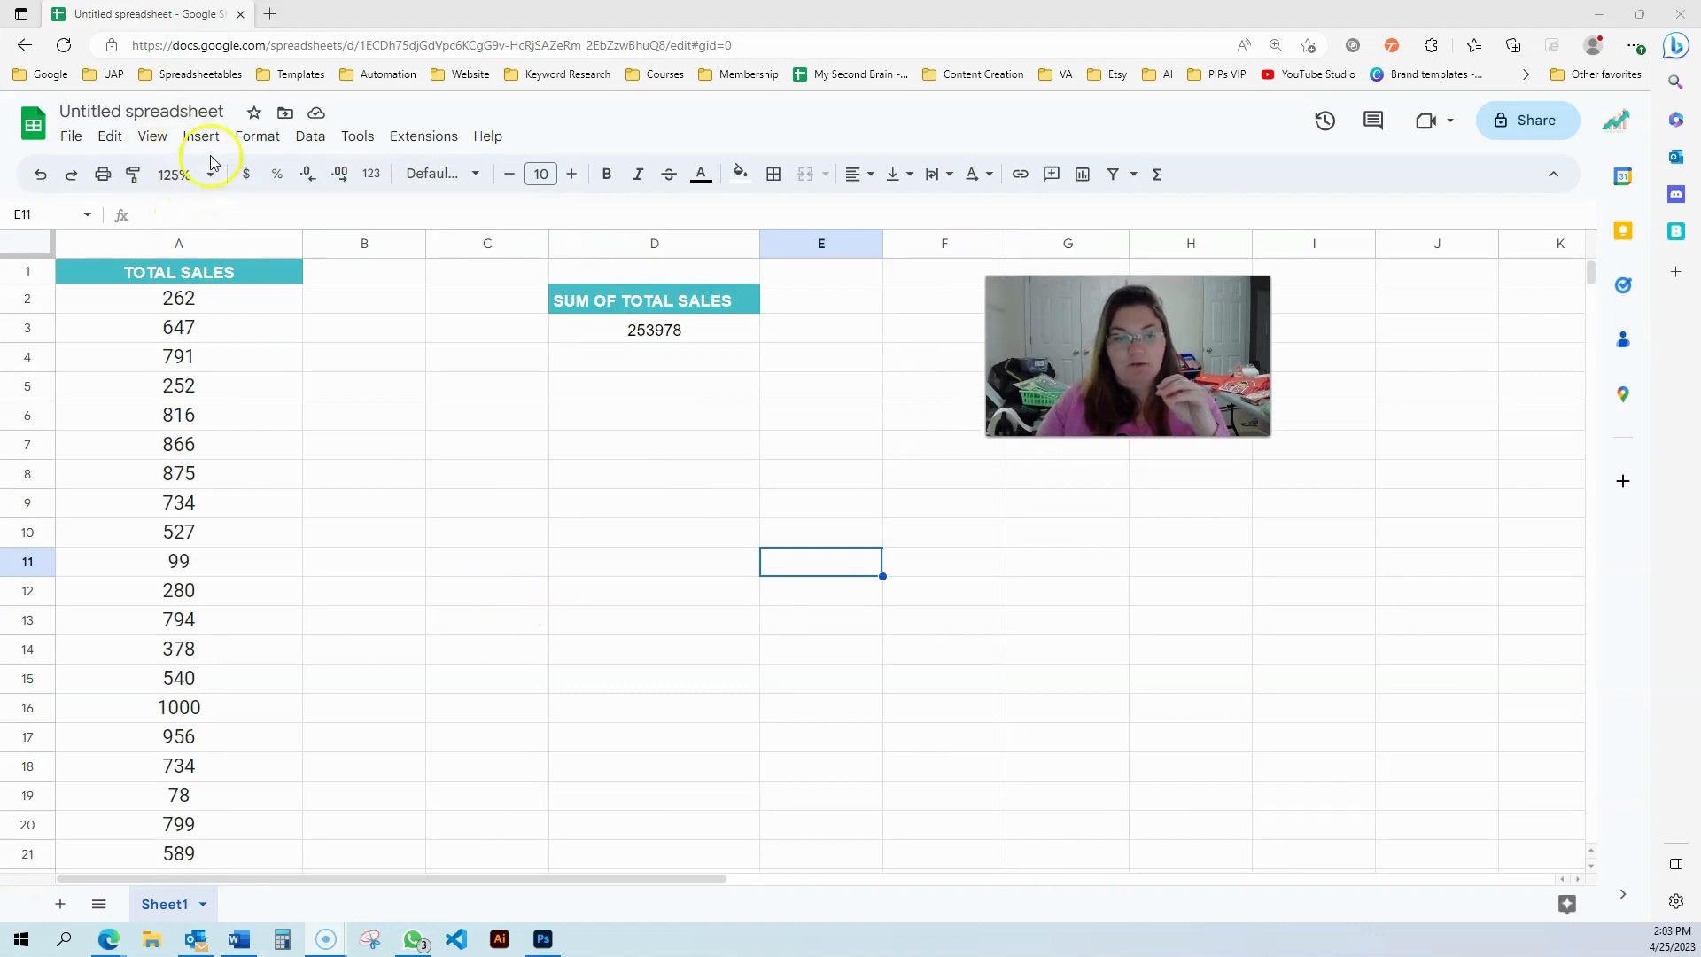
Select A2:A512 and start a conditional formatting rule using the Custom formula is condition
{"action": "left_click", "coordinate": [175, 301]}
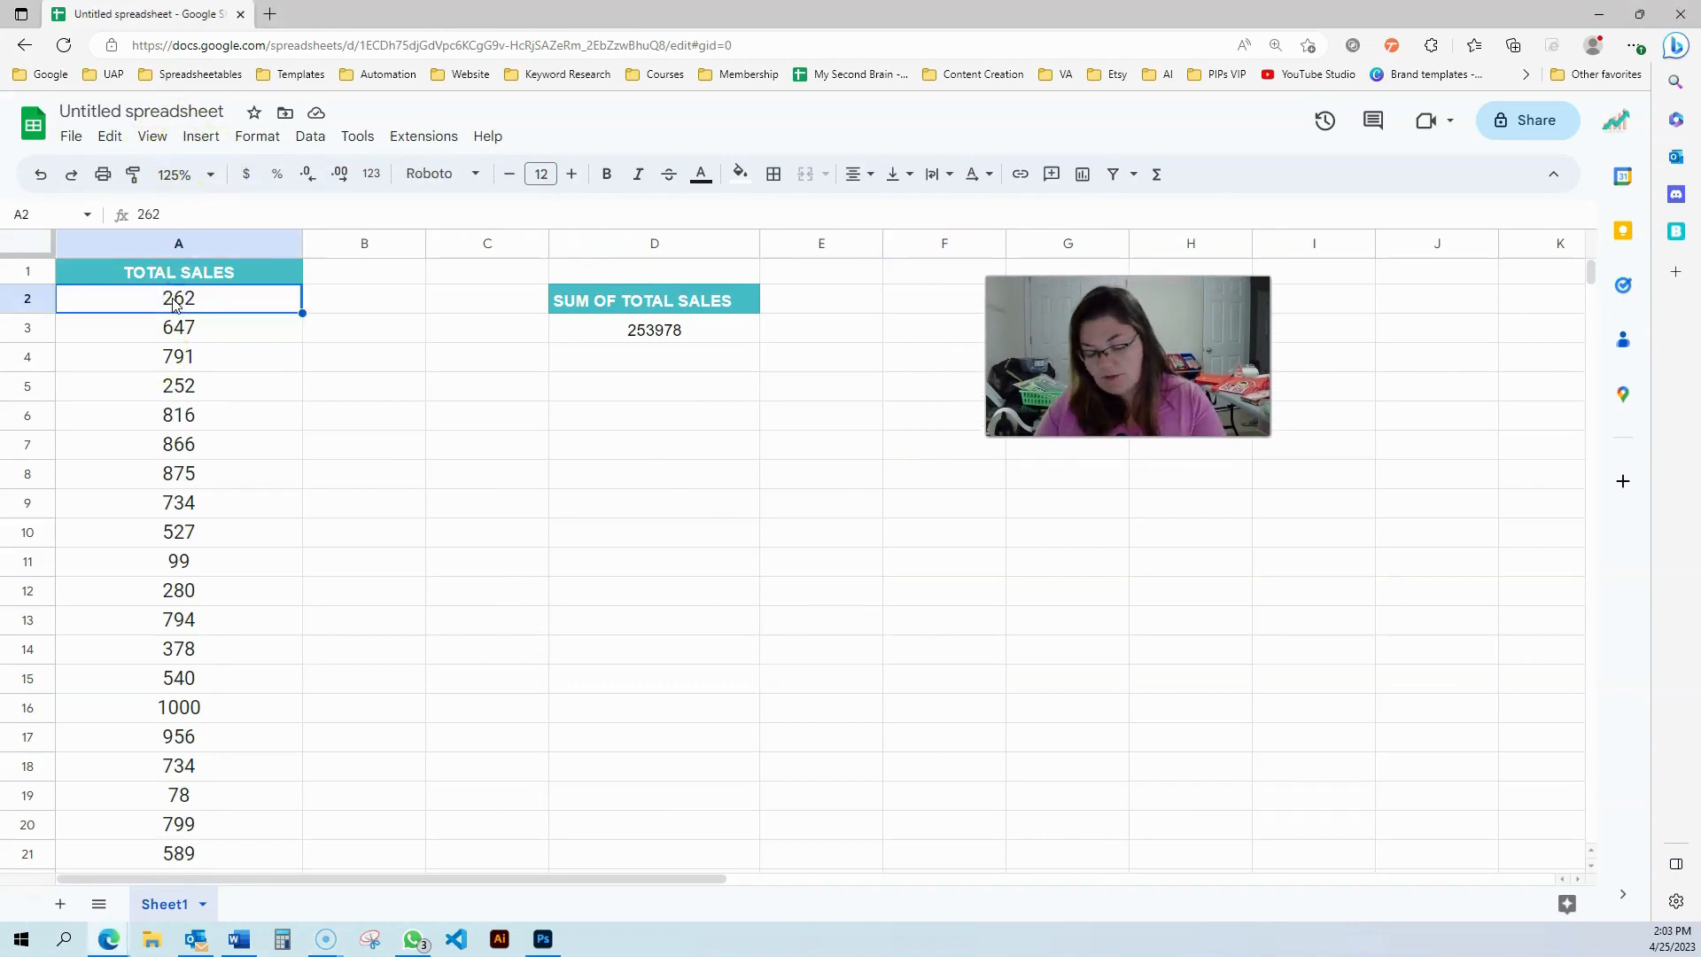
{"action": "key", "text": "ctrl+shift+Down"}
{"action": "scroll", "coordinate": [292, 617], "scroll_direction": "up", "scroll_amount": 5}
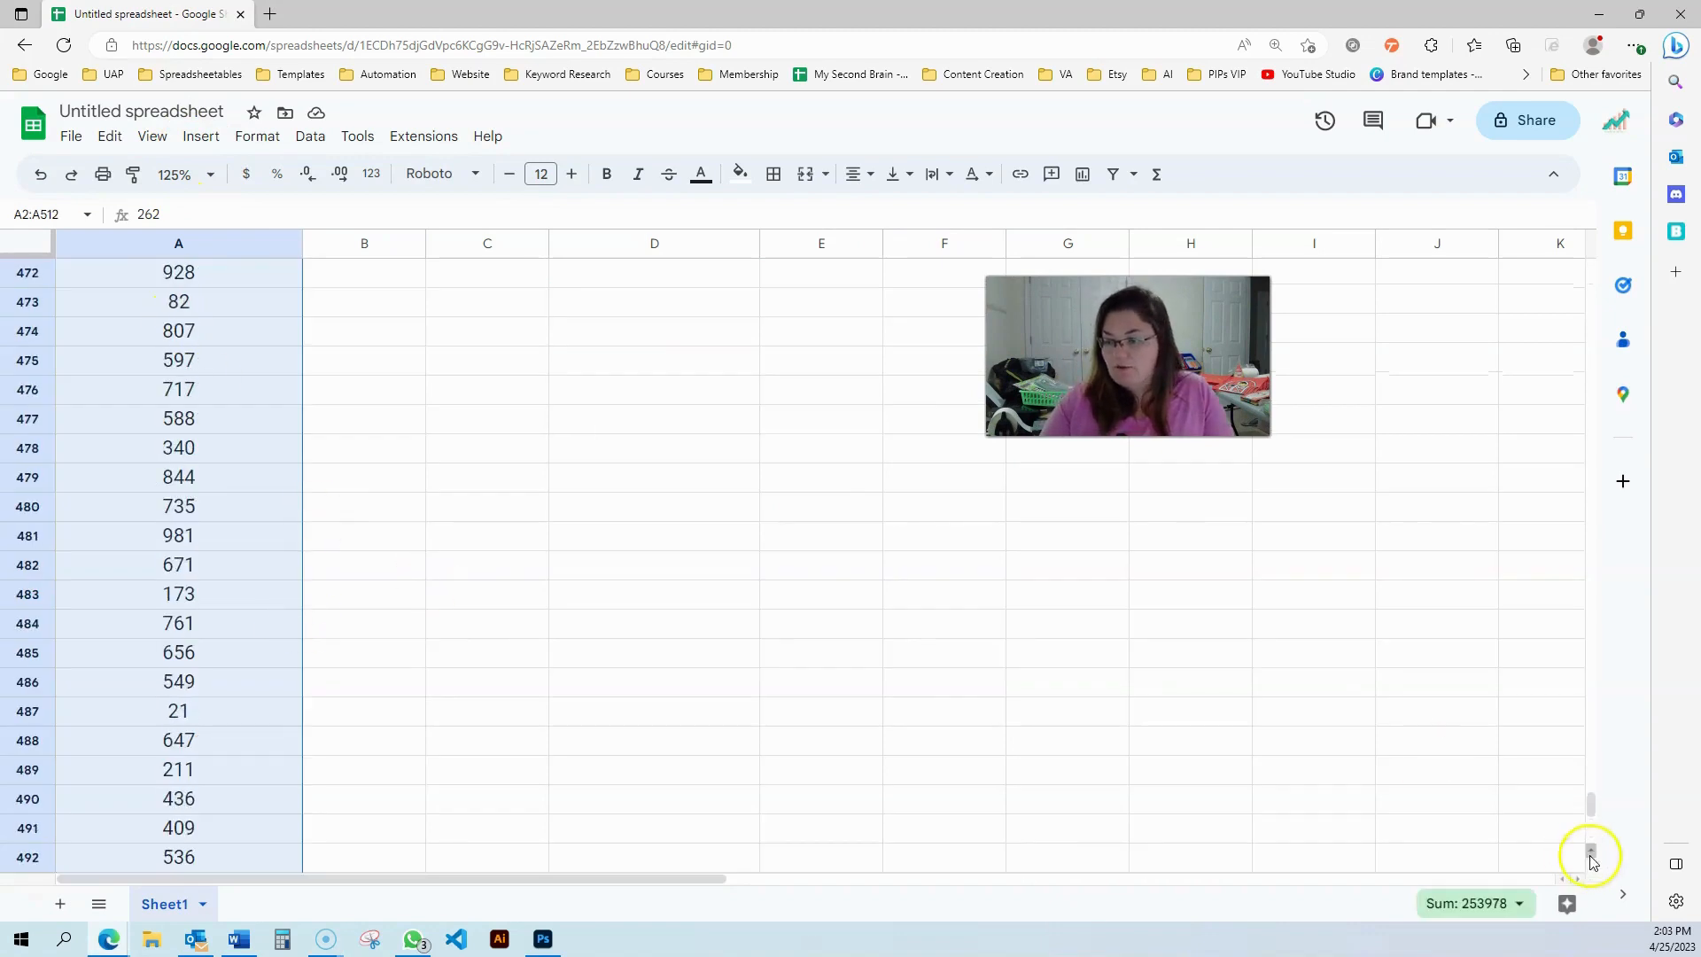
{"action": "left_click_drag", "start_coordinate": [1592, 815], "coordinate": [1592, 492]}
{"action": "left_click_drag", "start_coordinate": [1612, 279], "coordinate": [1617, 133]}
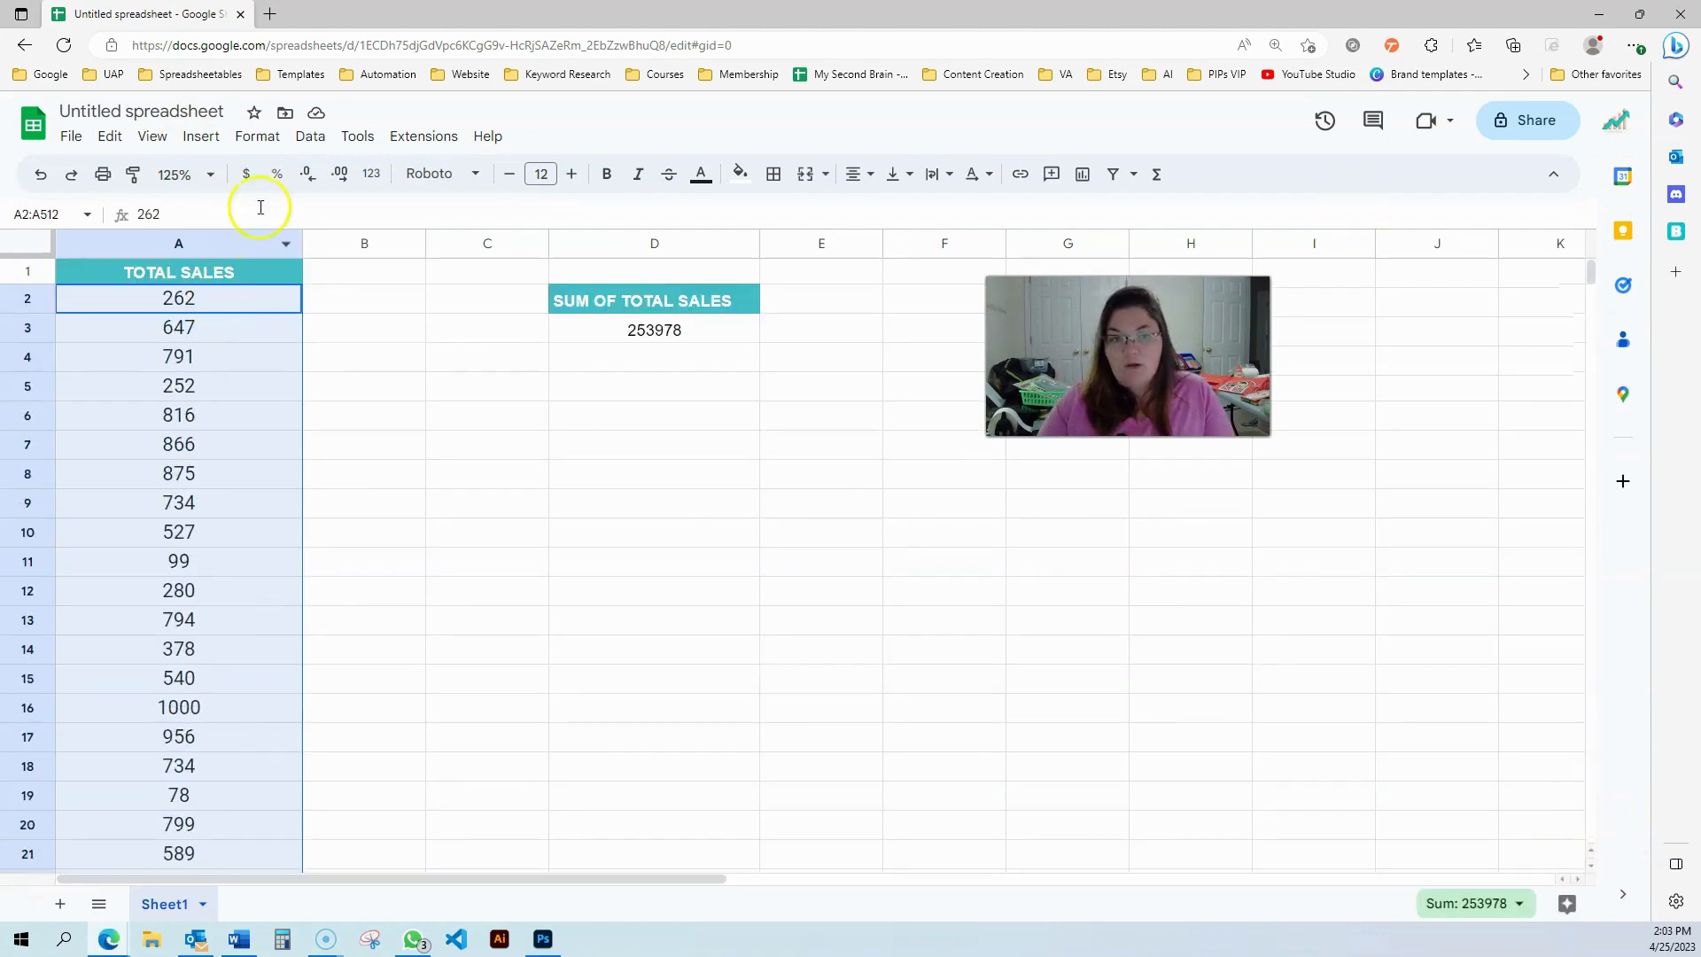
{"action": "left_click", "coordinate": [264, 142]}
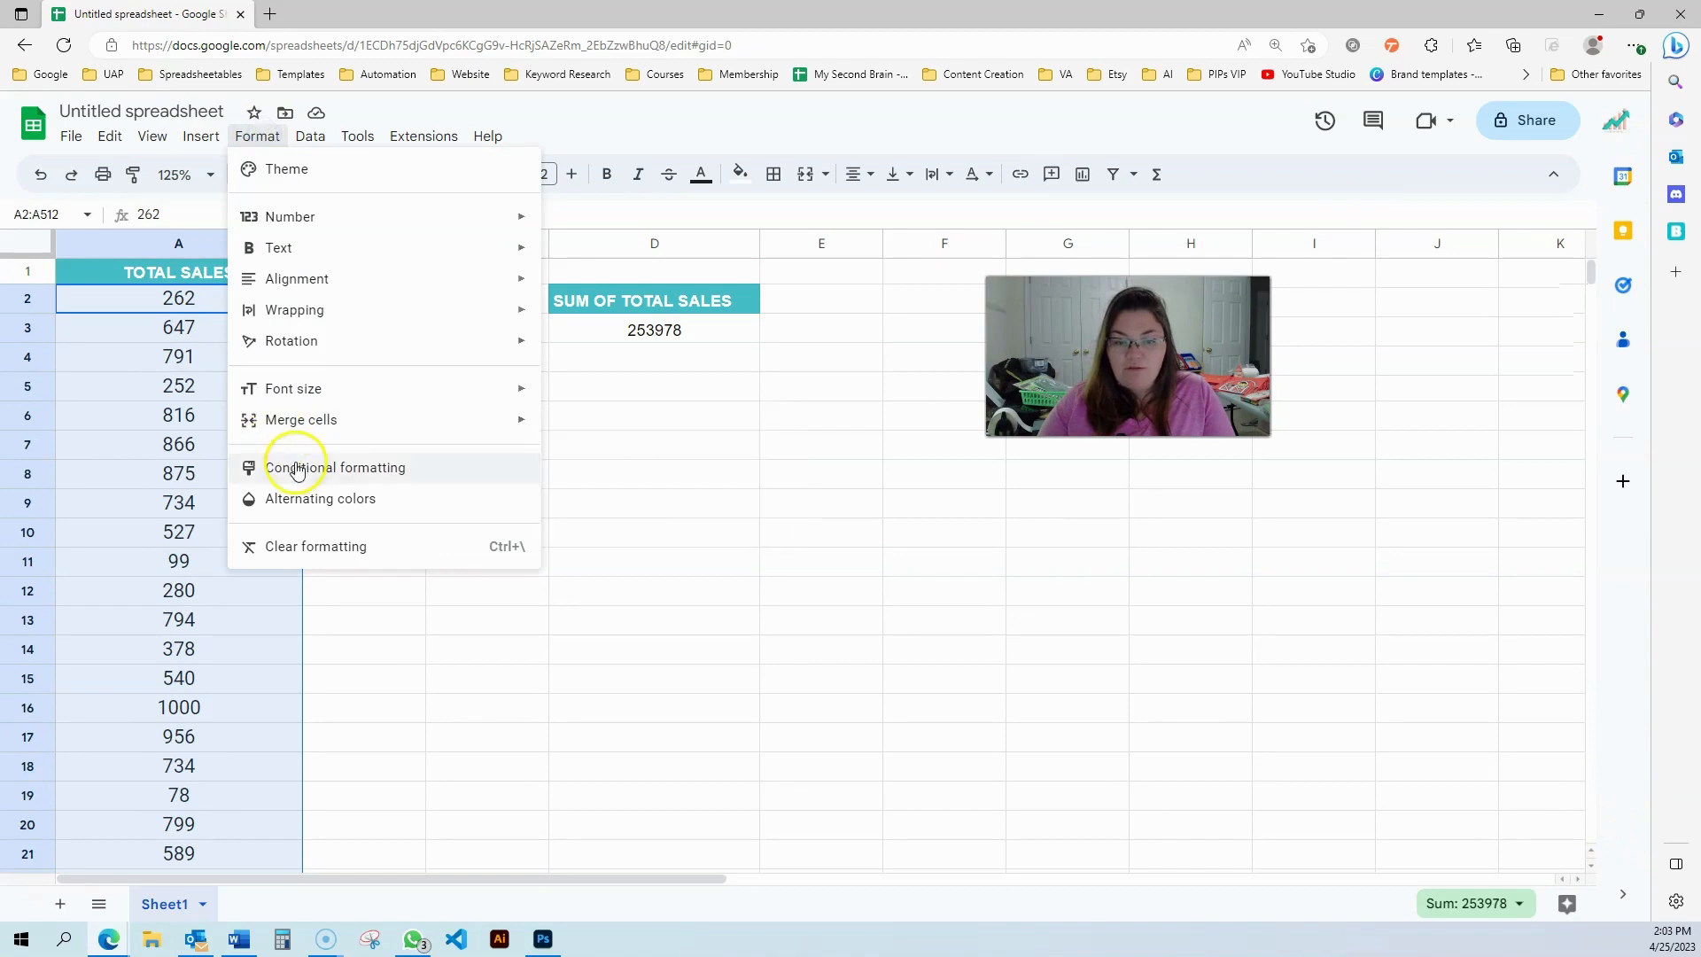
{"action": "left_click", "coordinate": [285, 465]}
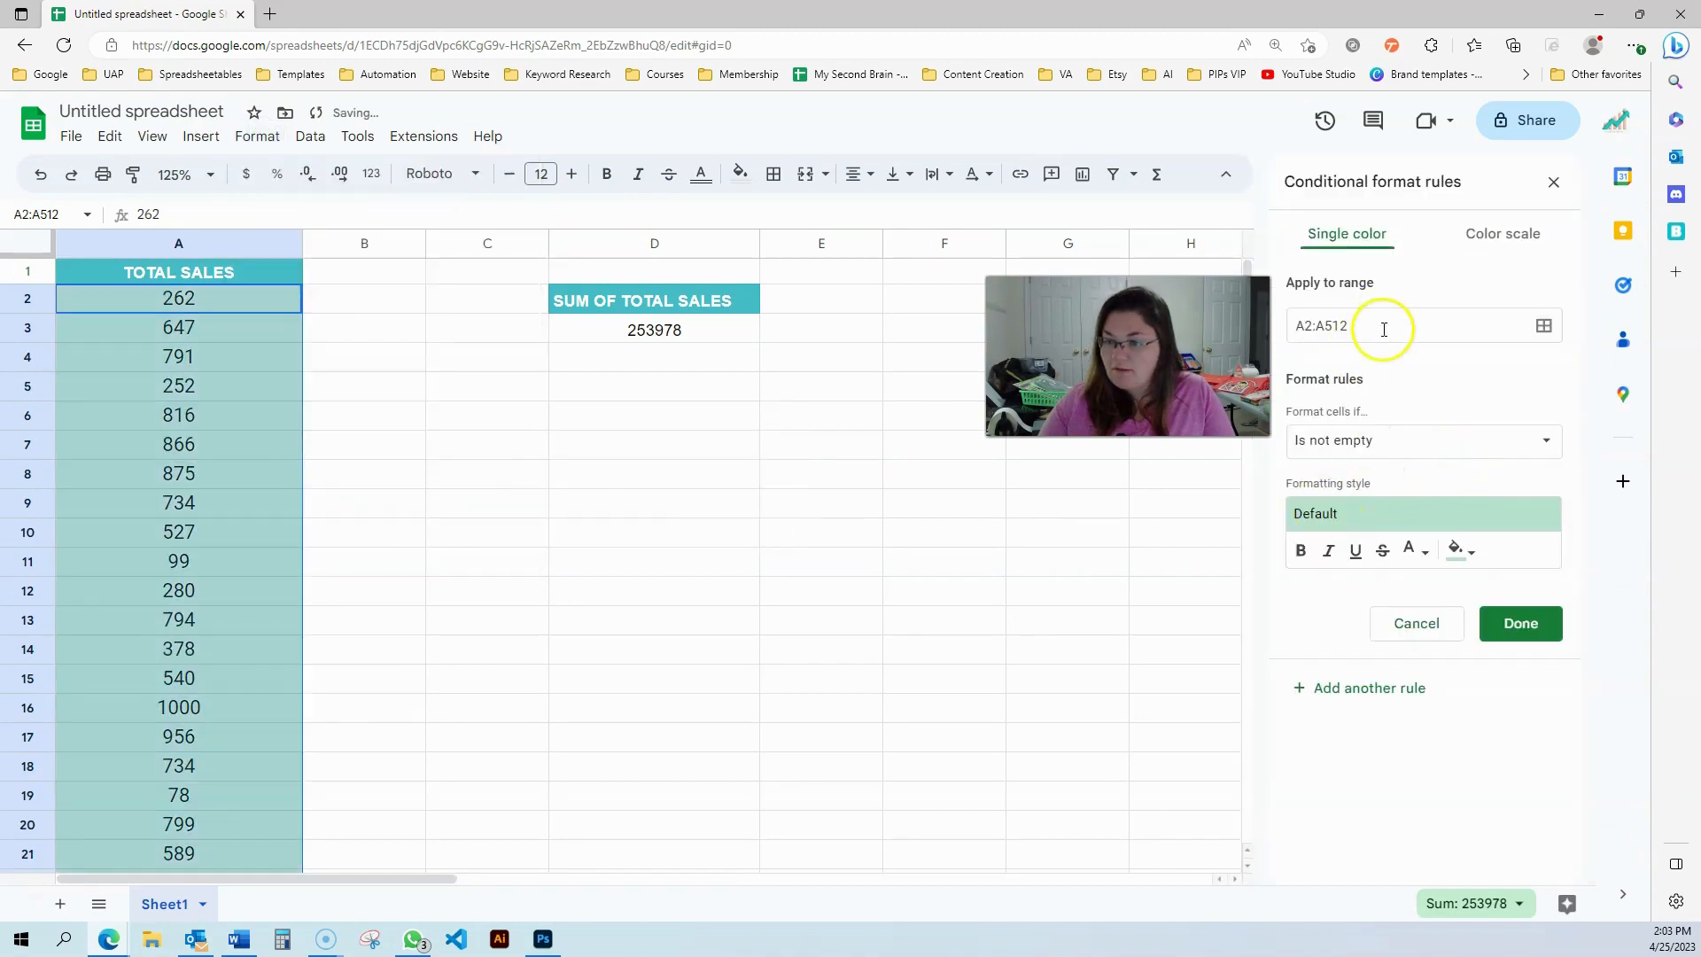
{"action": "left_click", "coordinate": [1549, 442]}
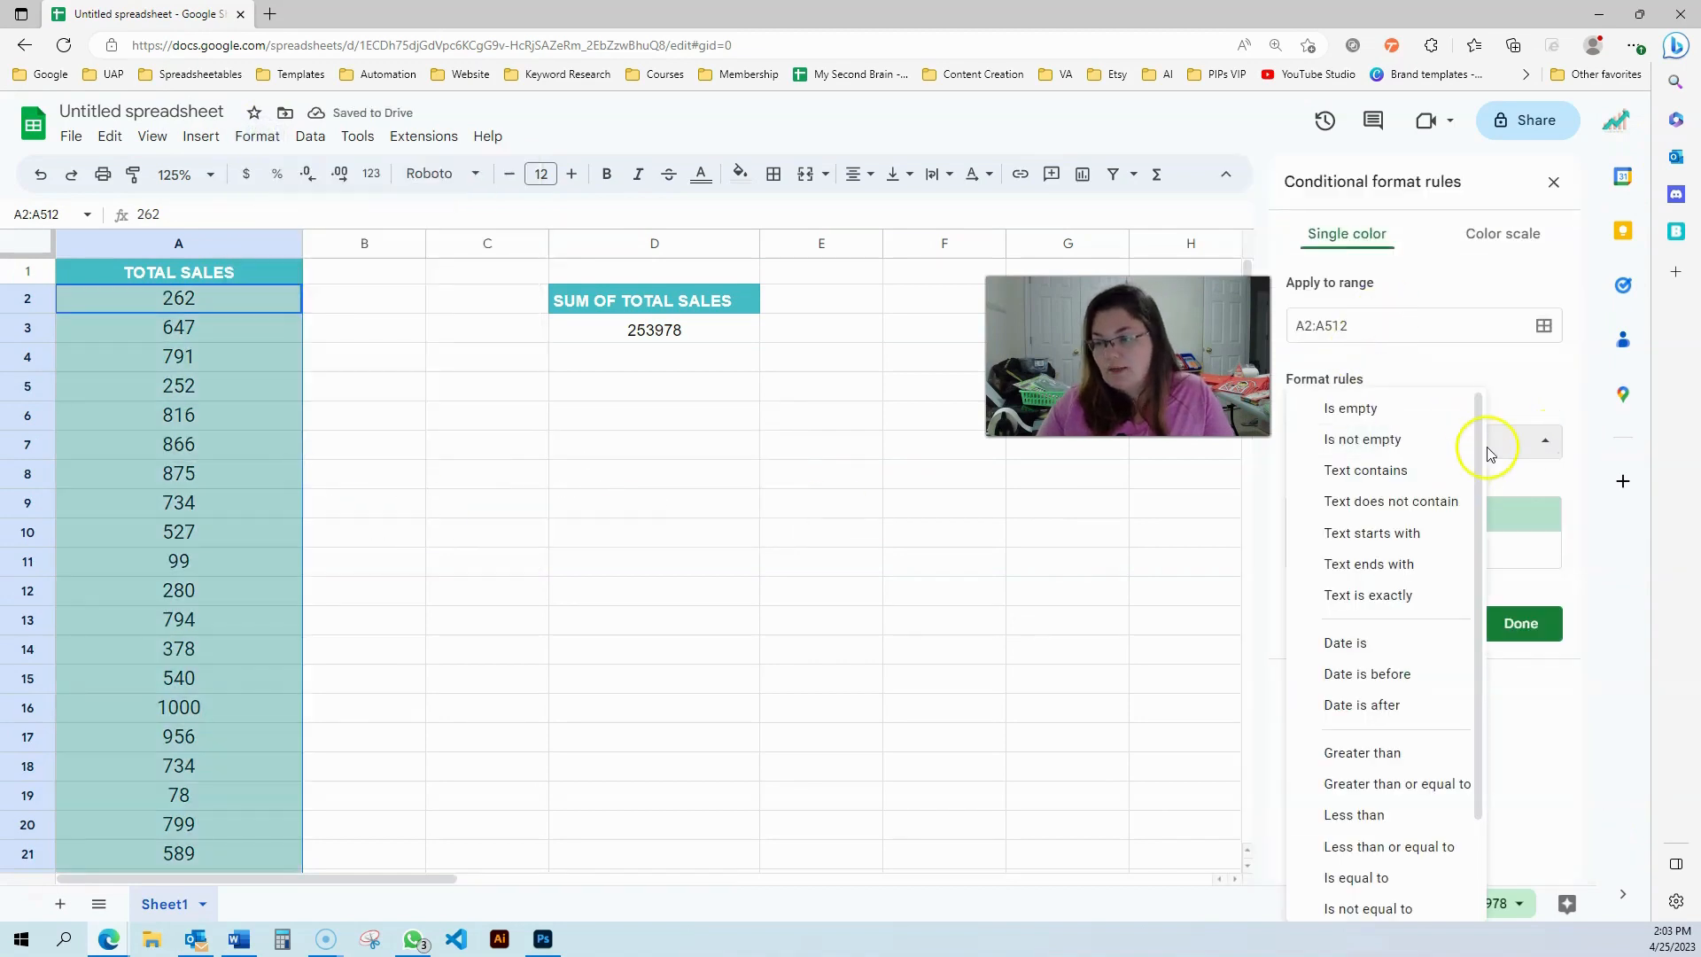
{"action": "left_click_drag", "start_coordinate": [1479, 501], "coordinate": [1478, 732]}
{"action": "left_click", "coordinate": [1426, 901]}
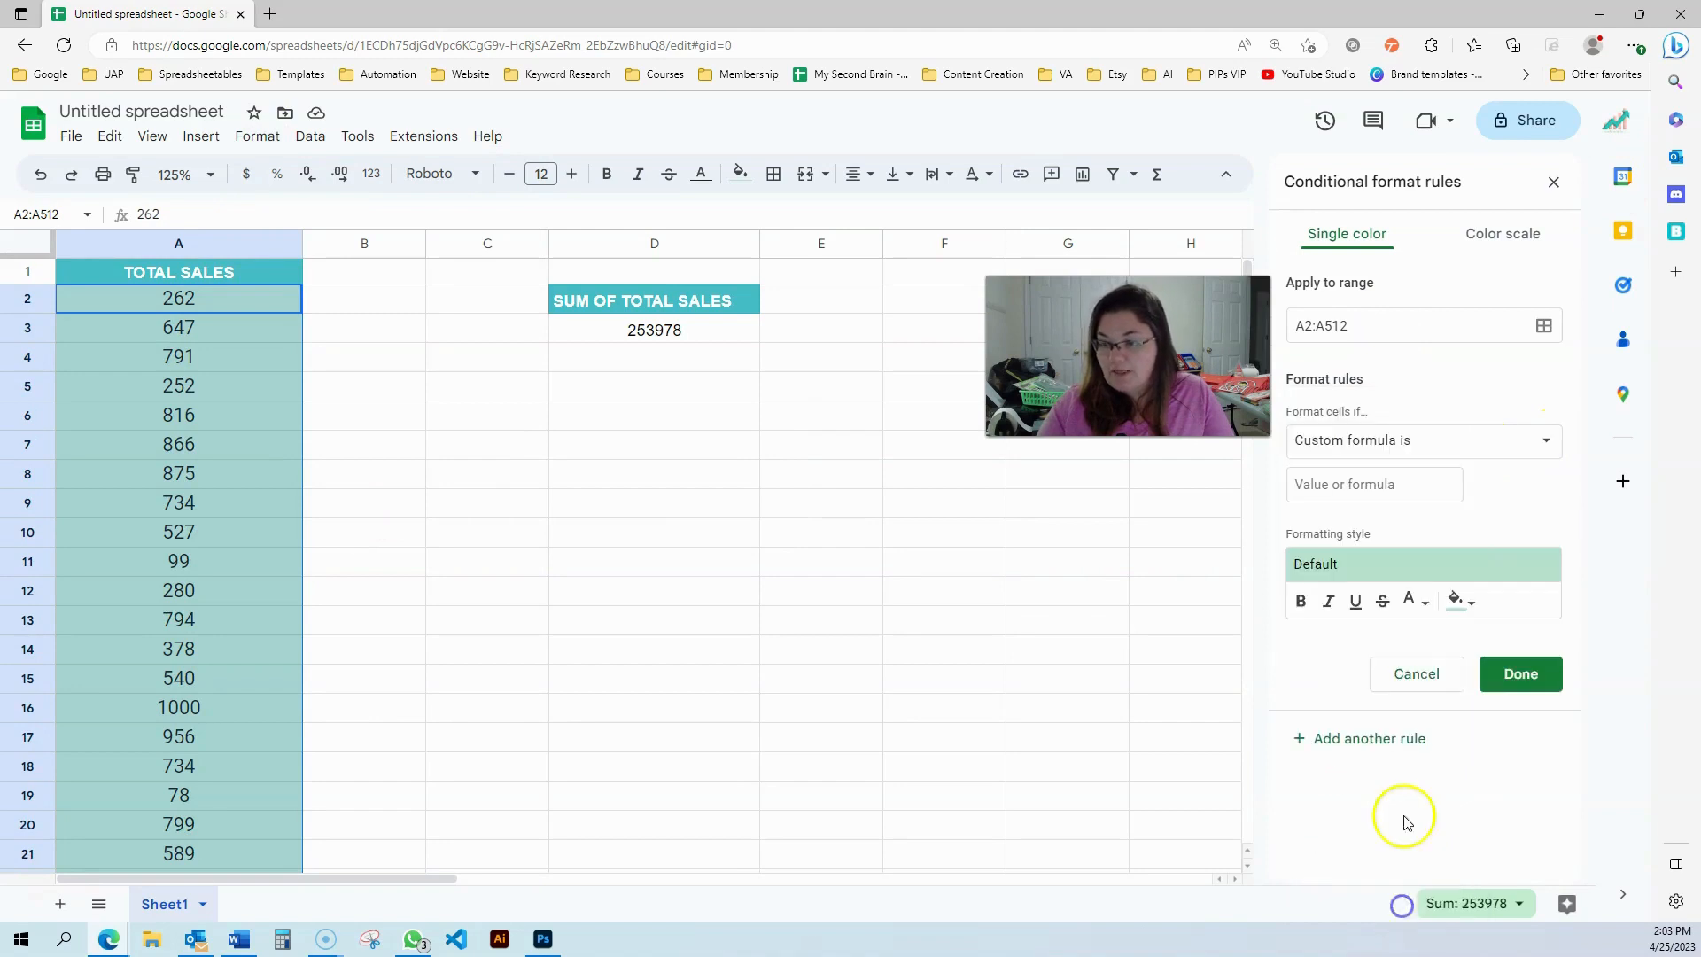
Enter the custom formula =ISERROR(A2), save the rule with the default style, and close the rules panel
{"action": "left_click", "coordinate": [1359, 486]}
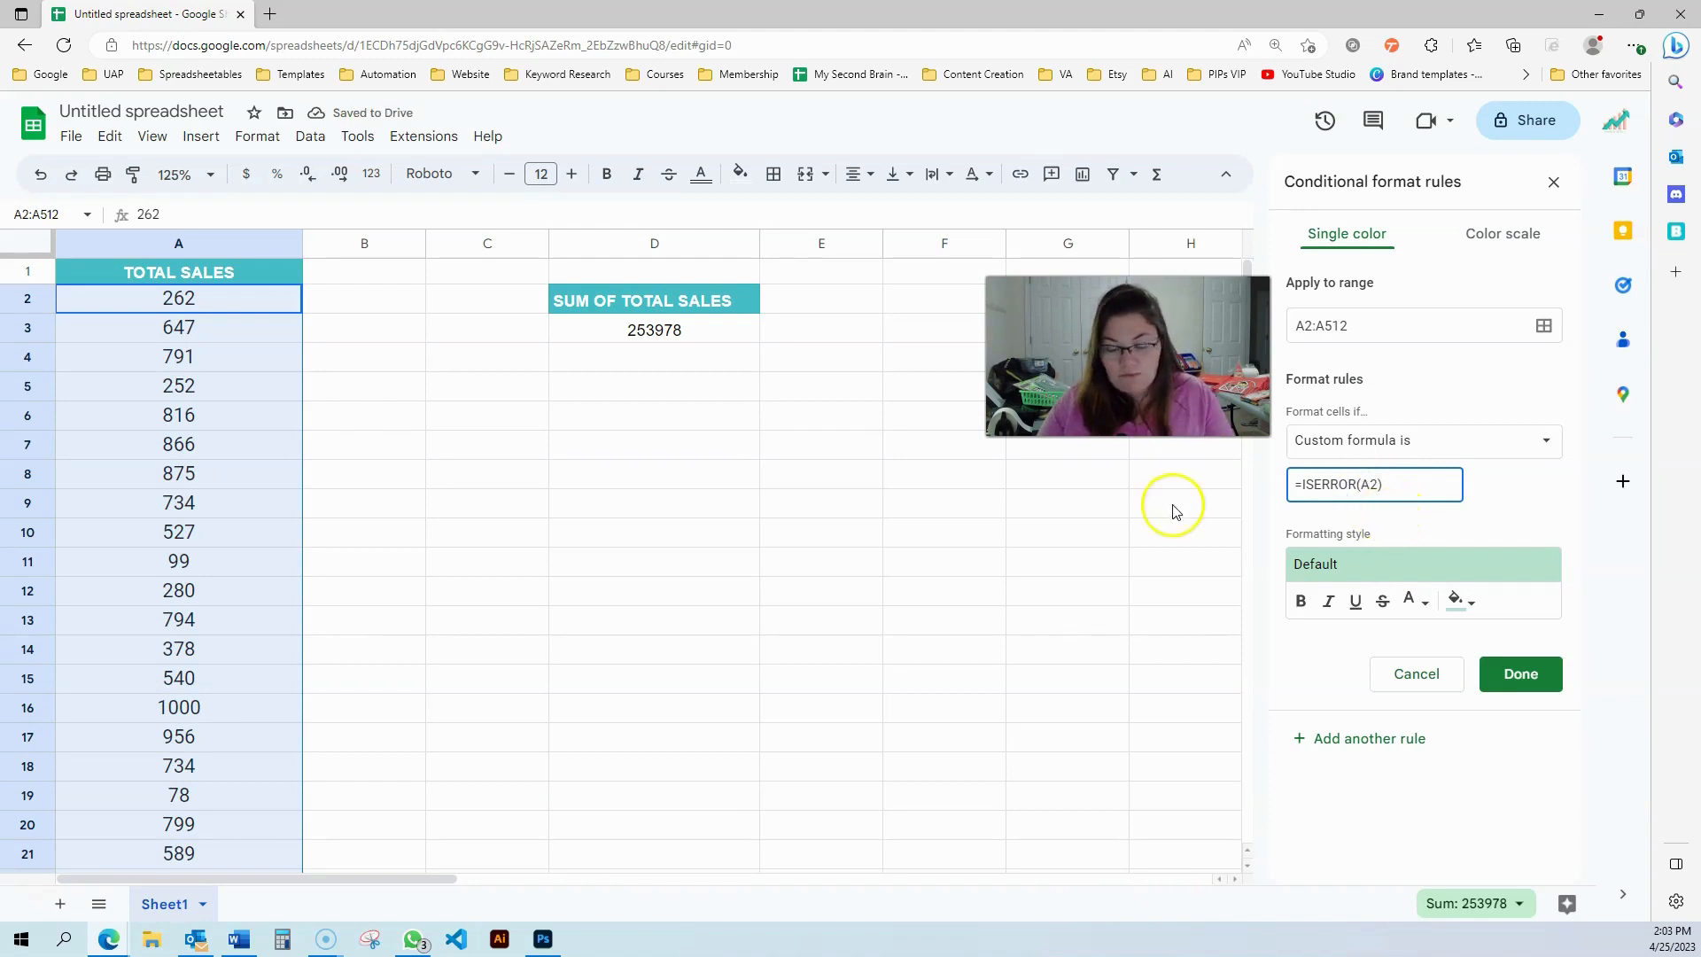
{"action": "left_click", "coordinate": [203, 301]}
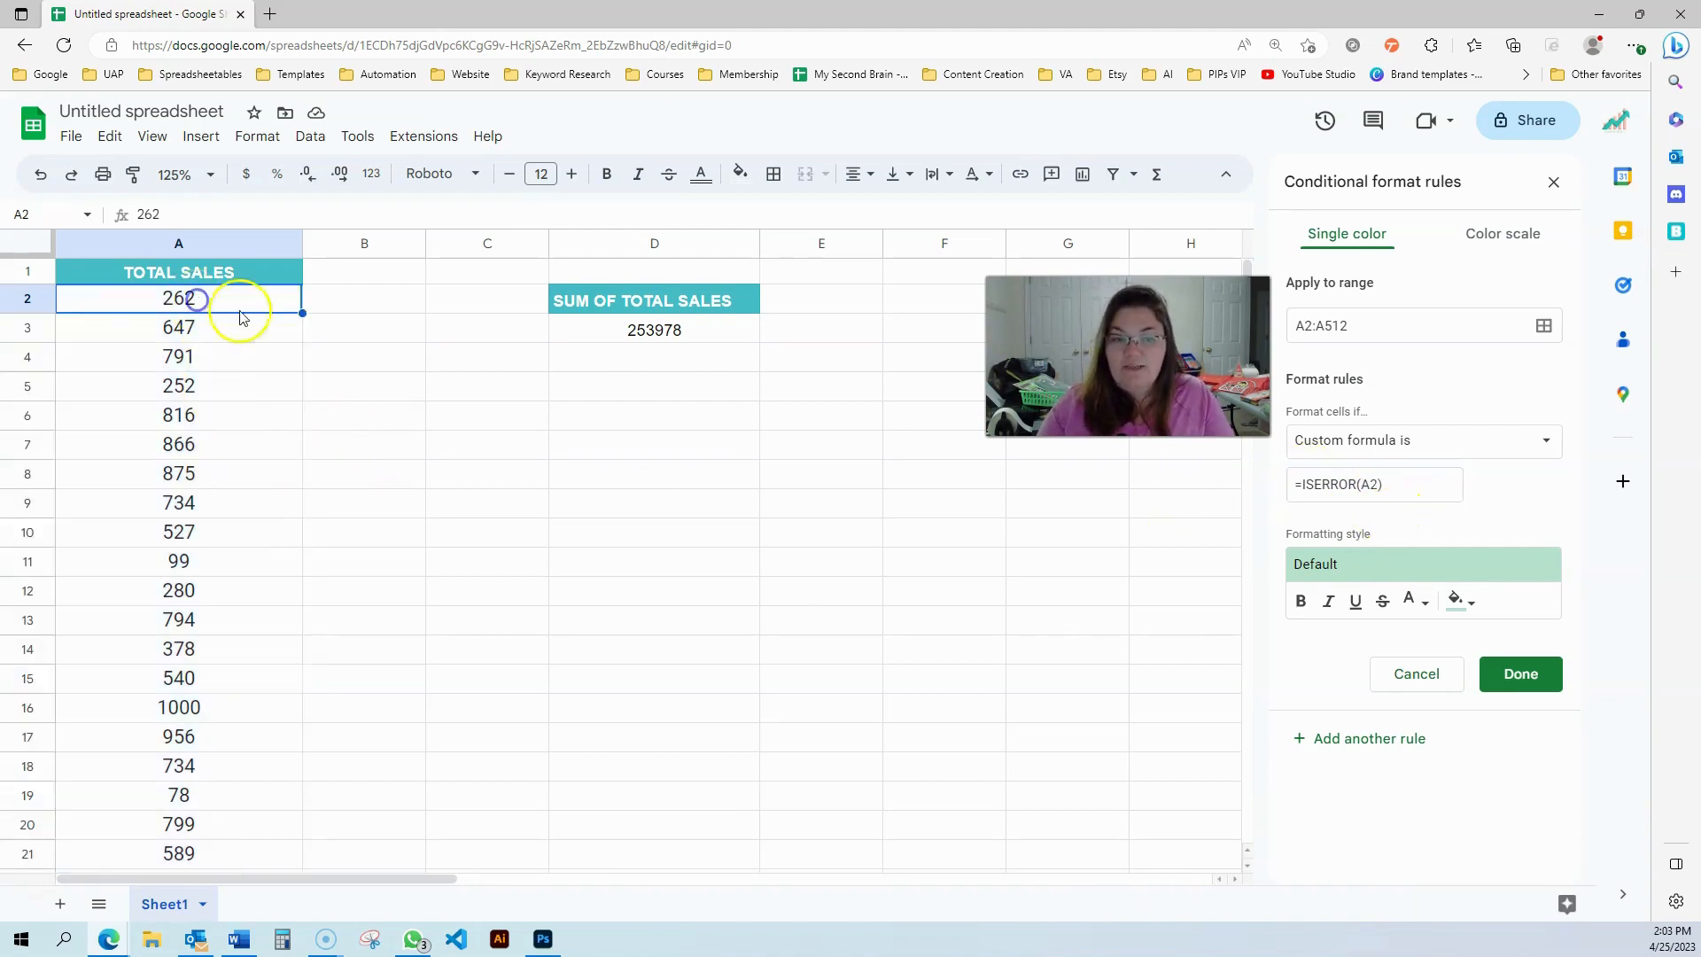
{"action": "left_click", "coordinate": [127, 310]}
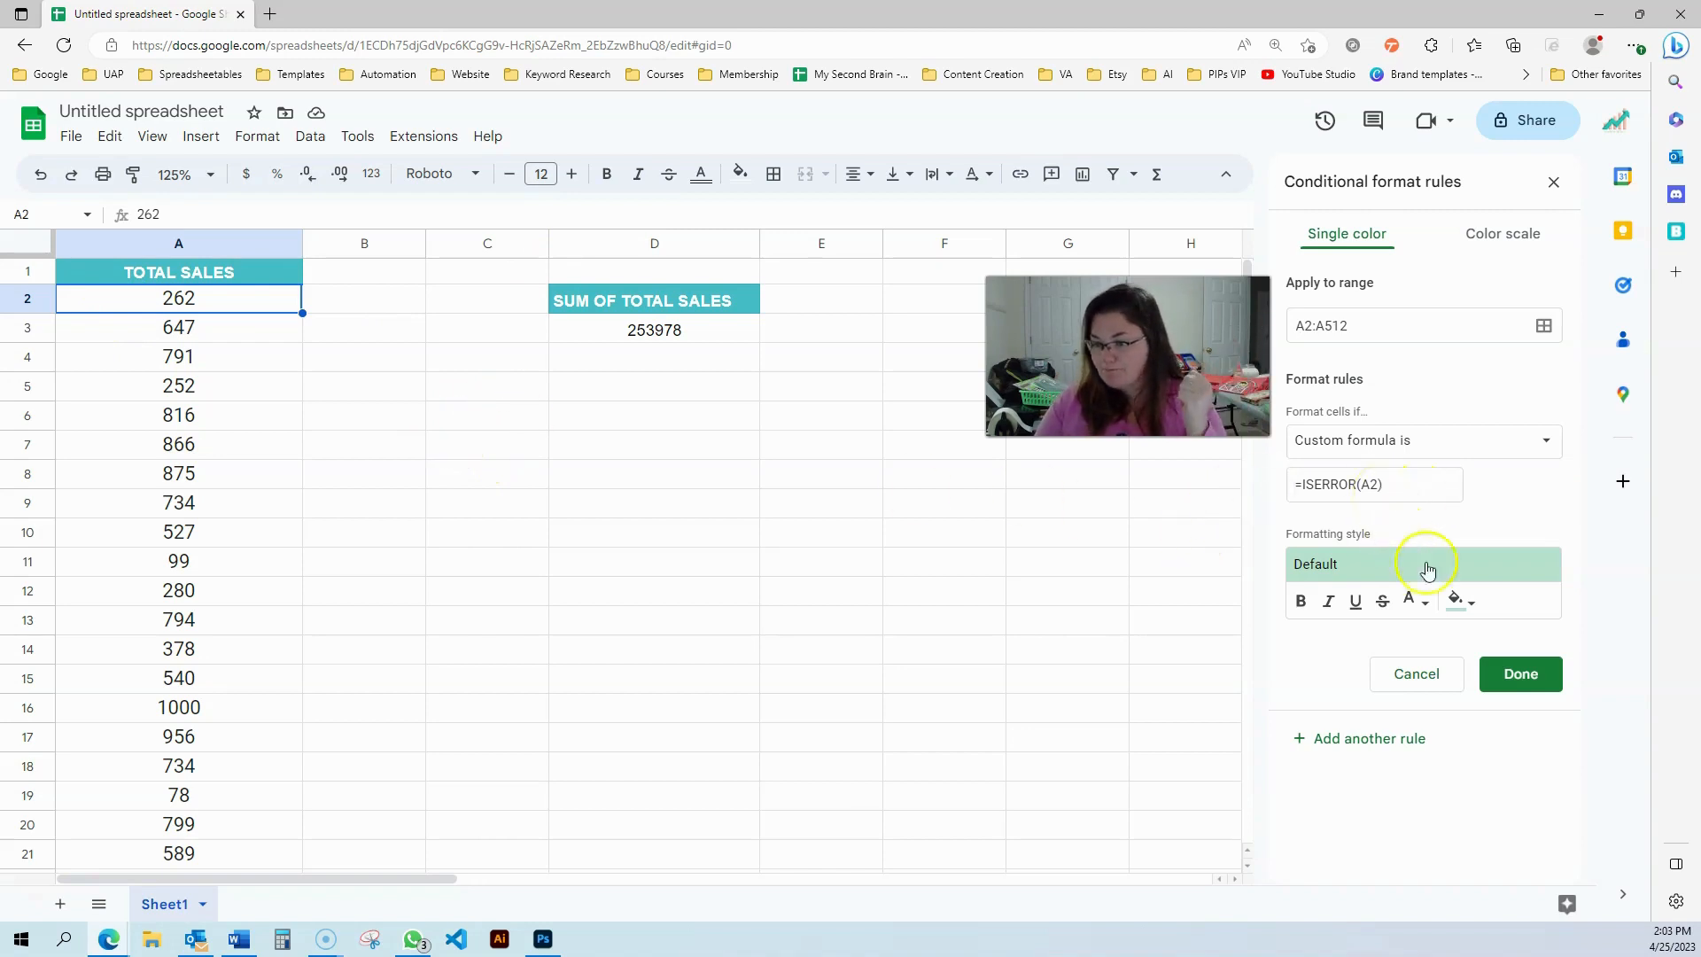
{"action": "left_click", "coordinate": [1526, 677]}
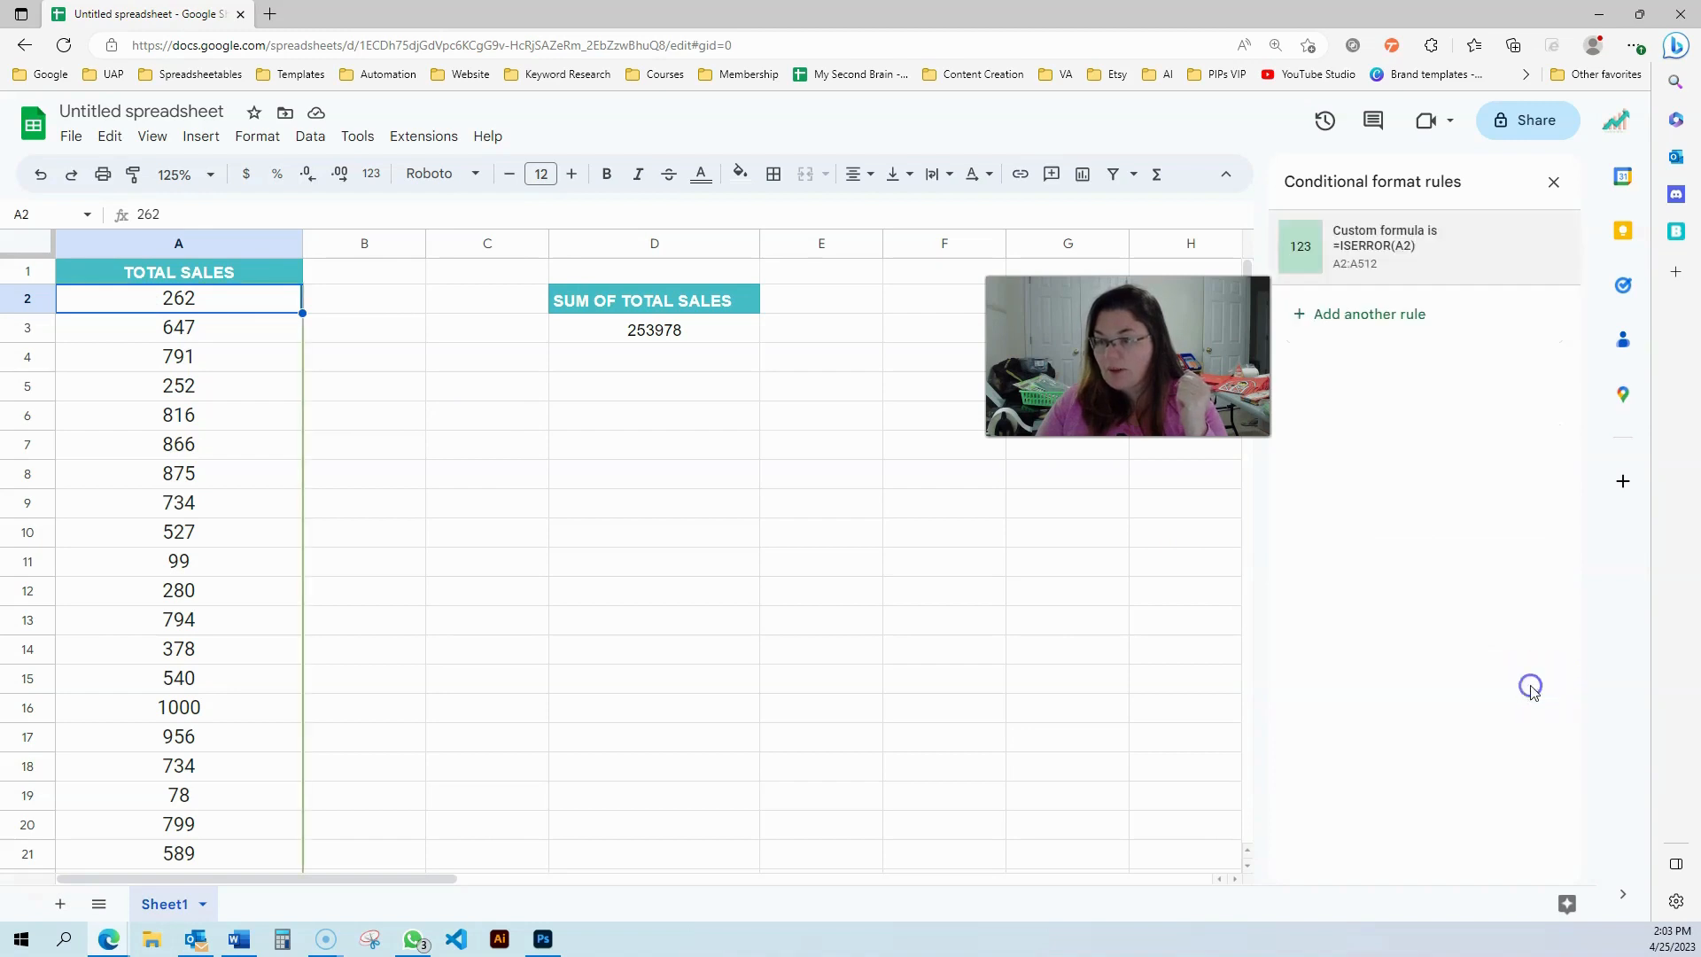
{"action": "left_click", "coordinate": [1551, 185]}
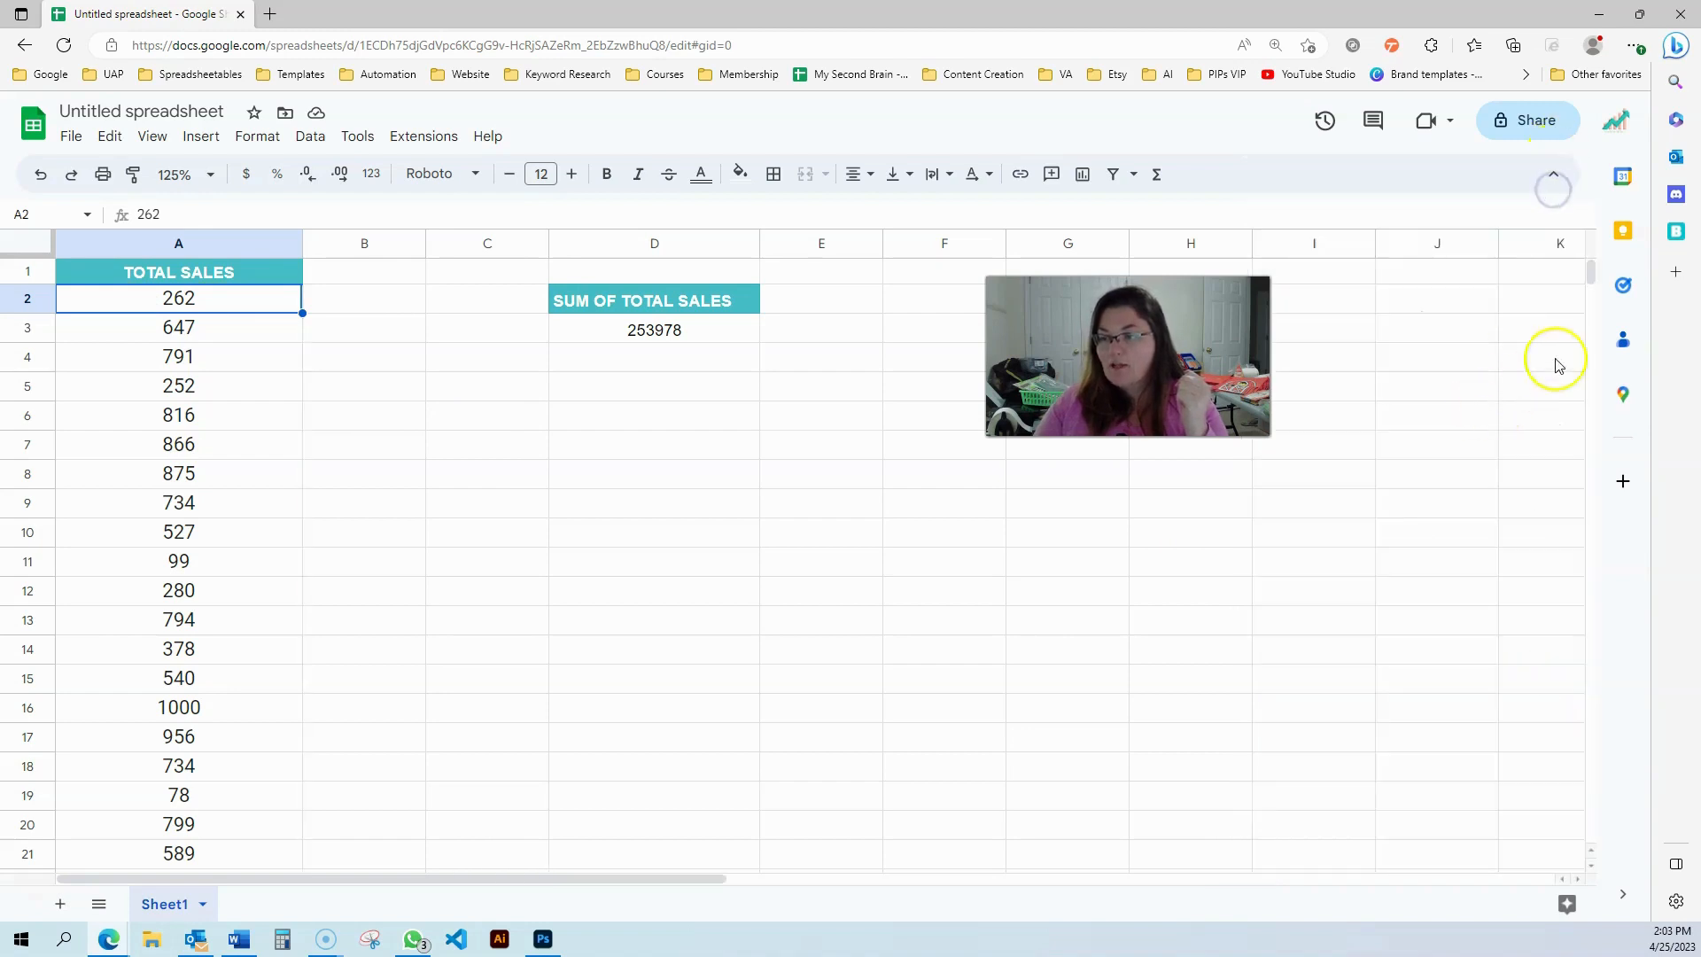
Turn on a filter for TOTAL SALES and sort the column by fill color #B7E1CD
{"action": "scroll", "coordinate": [1589, 282], "scroll_direction": "down", "scroll_amount": 2}
{"action": "left_click_drag", "start_coordinate": [1590, 281], "coordinate": [1603, 247]}
{"action": "left_click", "coordinate": [171, 304]}
{"action": "left_click", "coordinate": [186, 271]}
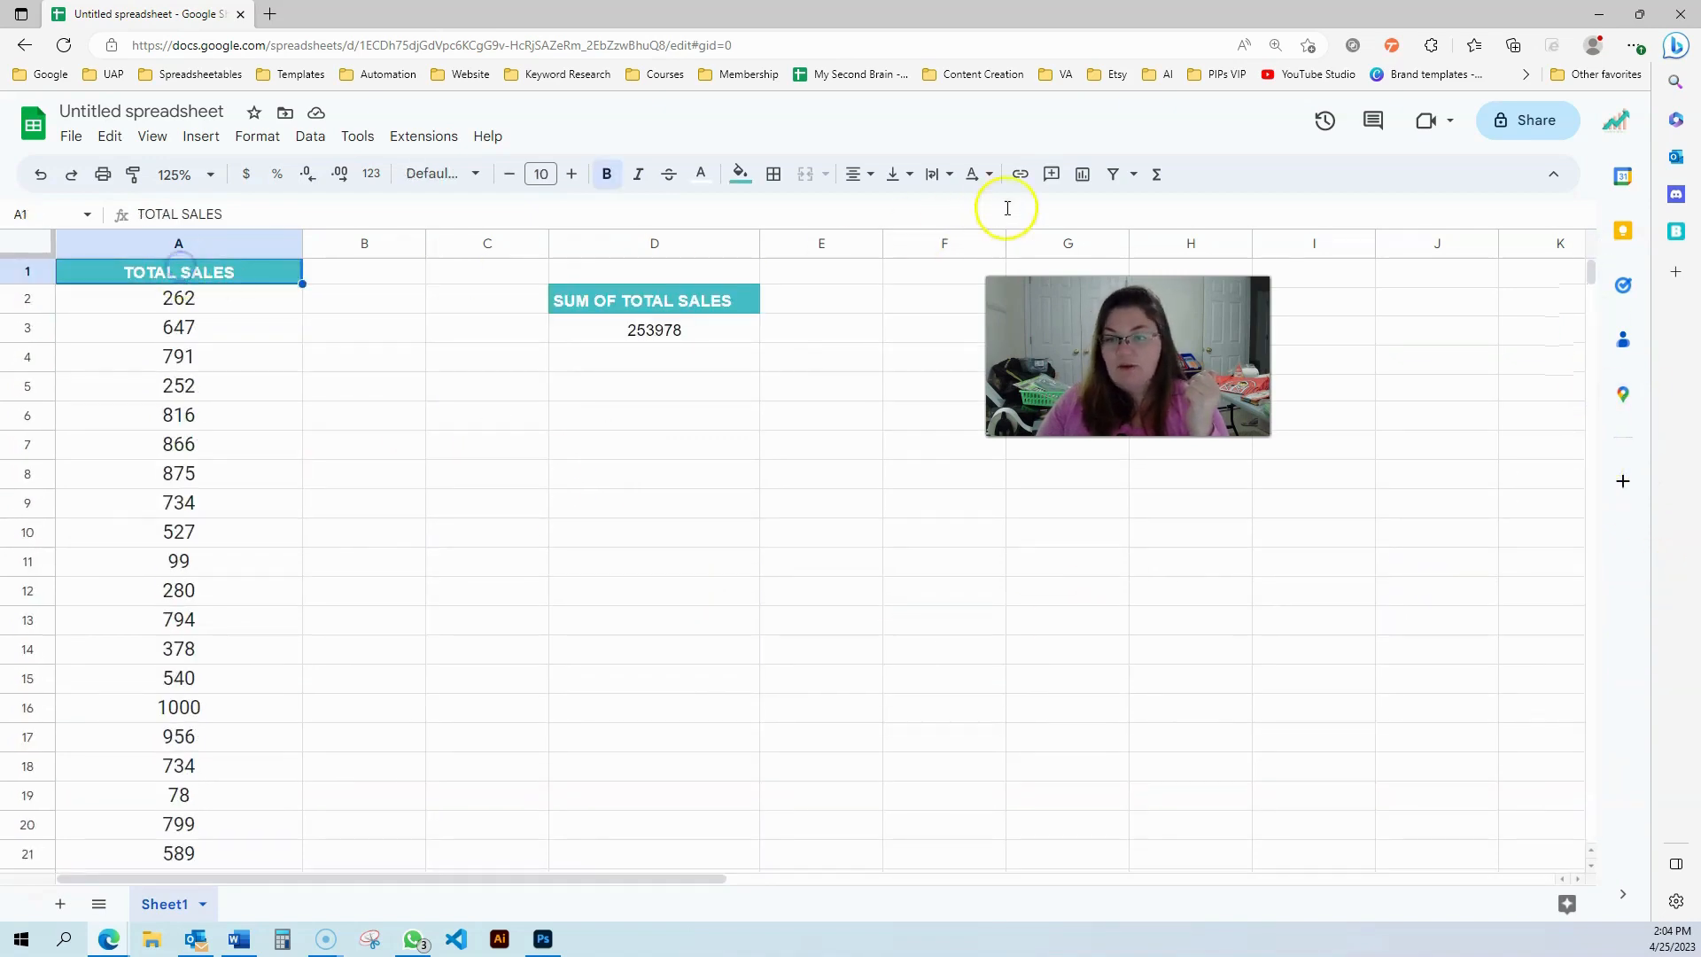
{"action": "left_click", "coordinate": [1113, 173]}
{"action": "left_click", "coordinate": [289, 272]}
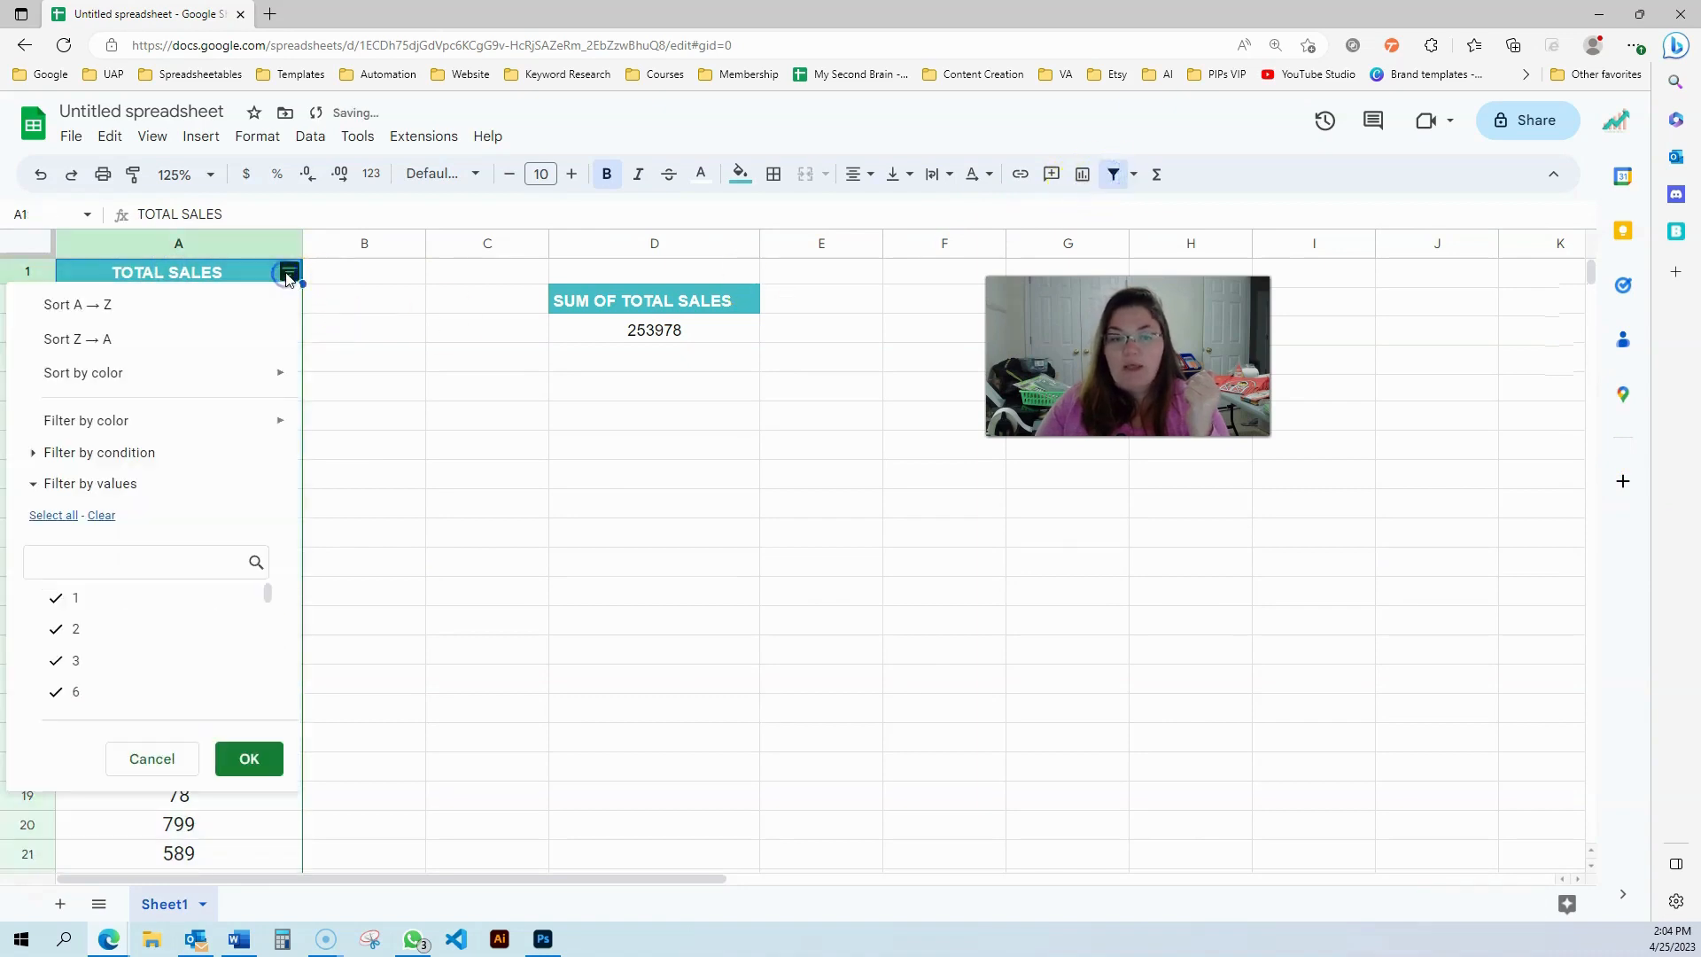
{"action": "mouse_move", "coordinate": [210, 383]}
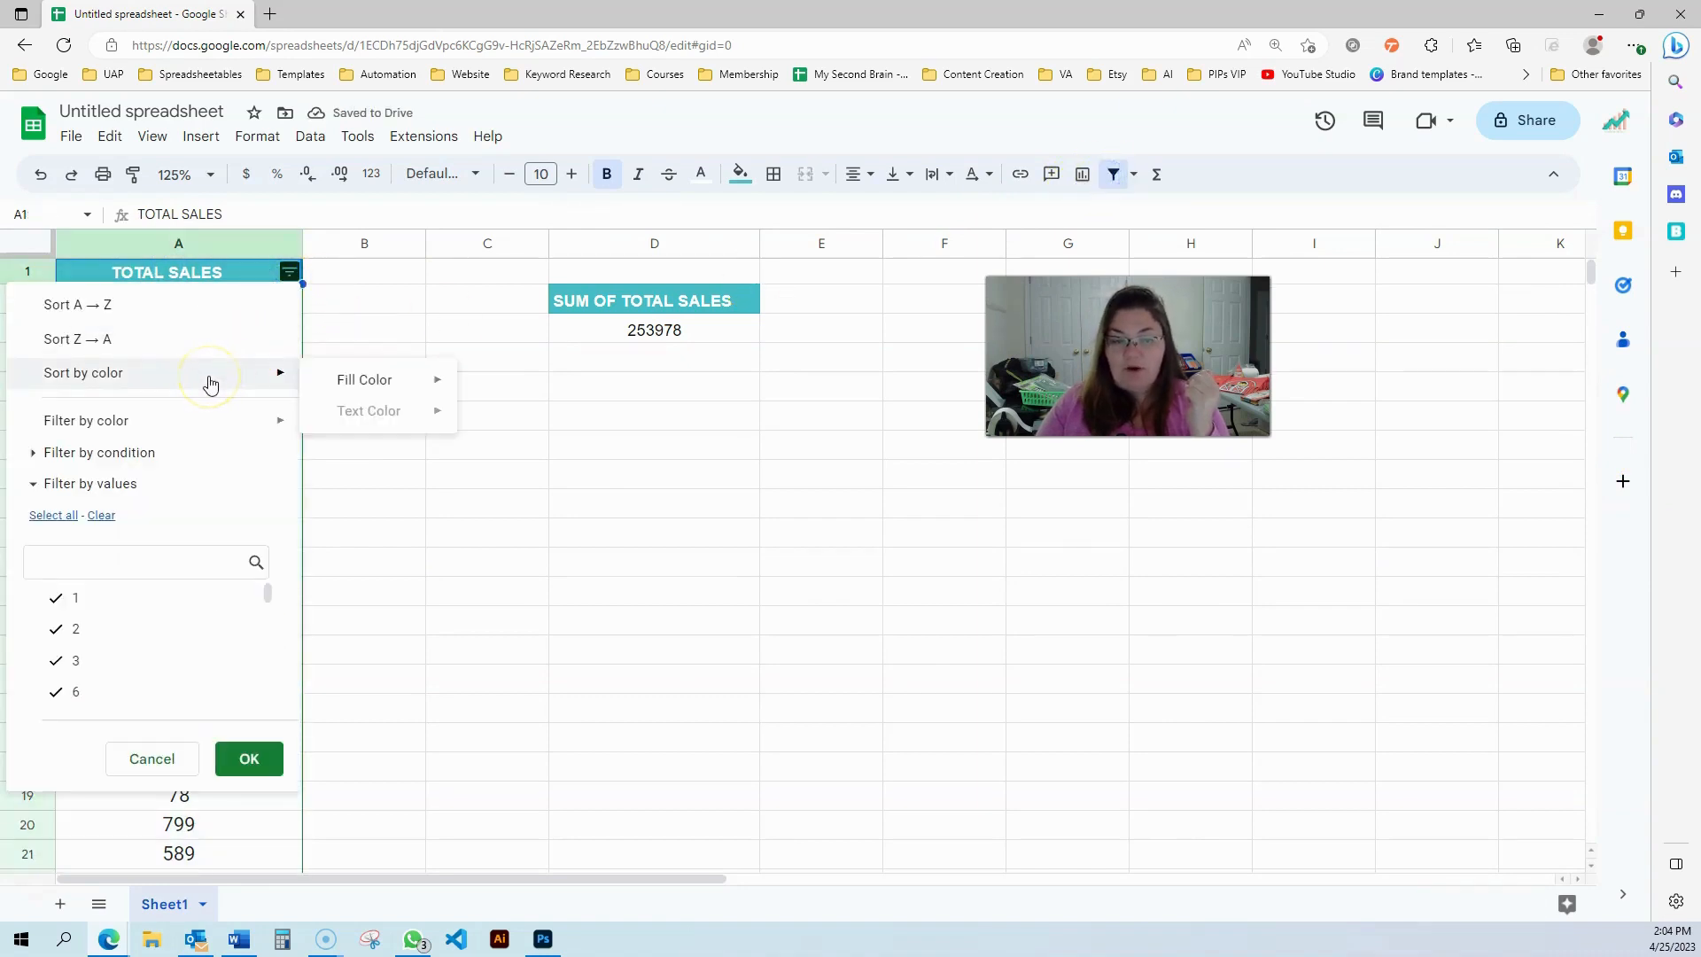
{"action": "mouse_move", "coordinate": [339, 380]}
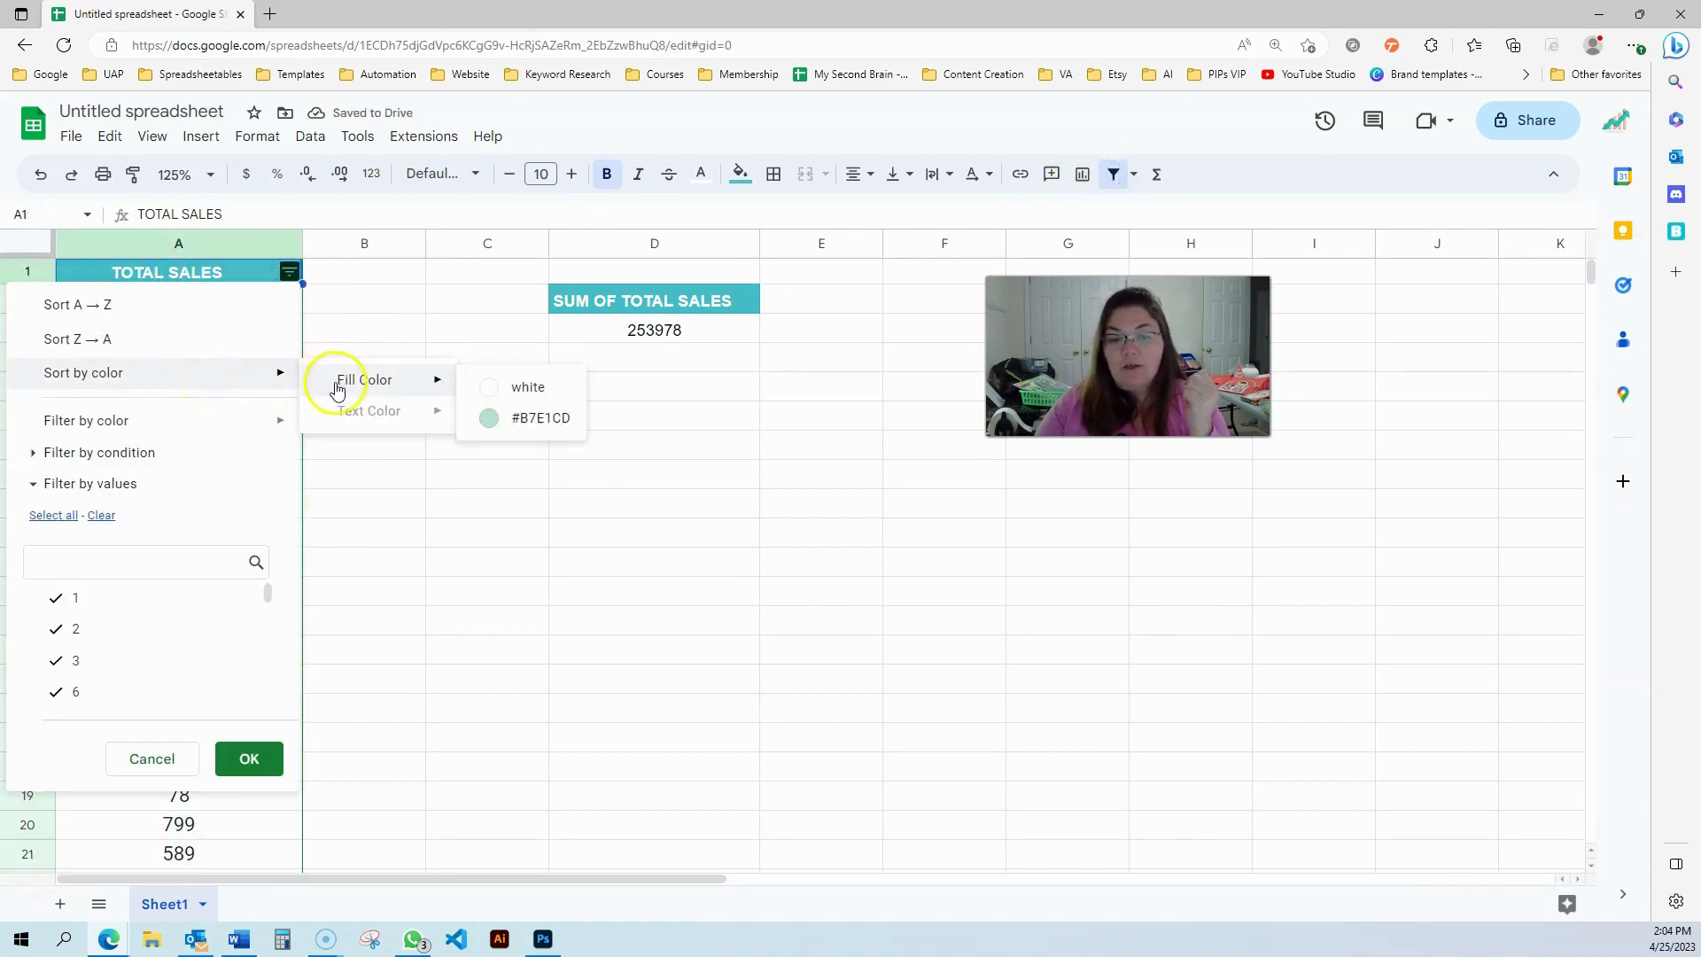
{"action": "left_click", "coordinate": [529, 431]}
{"action": "left_click", "coordinate": [323, 535]}
Replace the three #DIV/0! cells A2 to A4 with 40, 50 and 54
{"action": "left_click", "coordinate": [203, 292]}
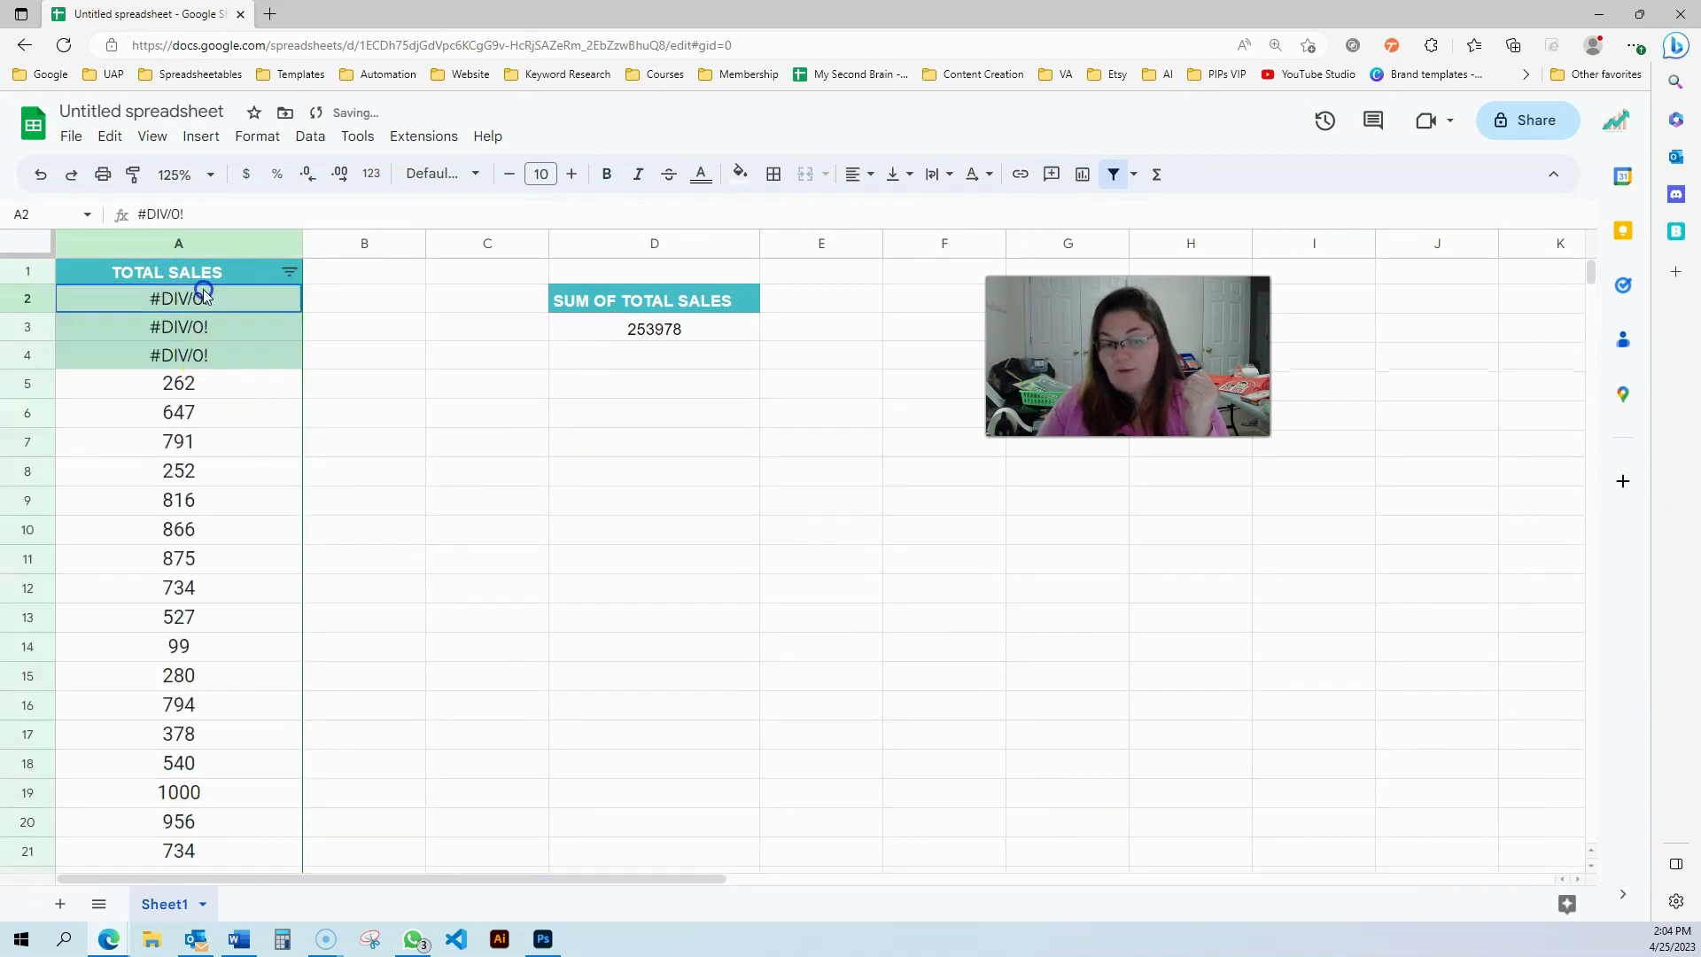
{"action": "type", "text": "40"}
{"action": "key", "text": "Return"}
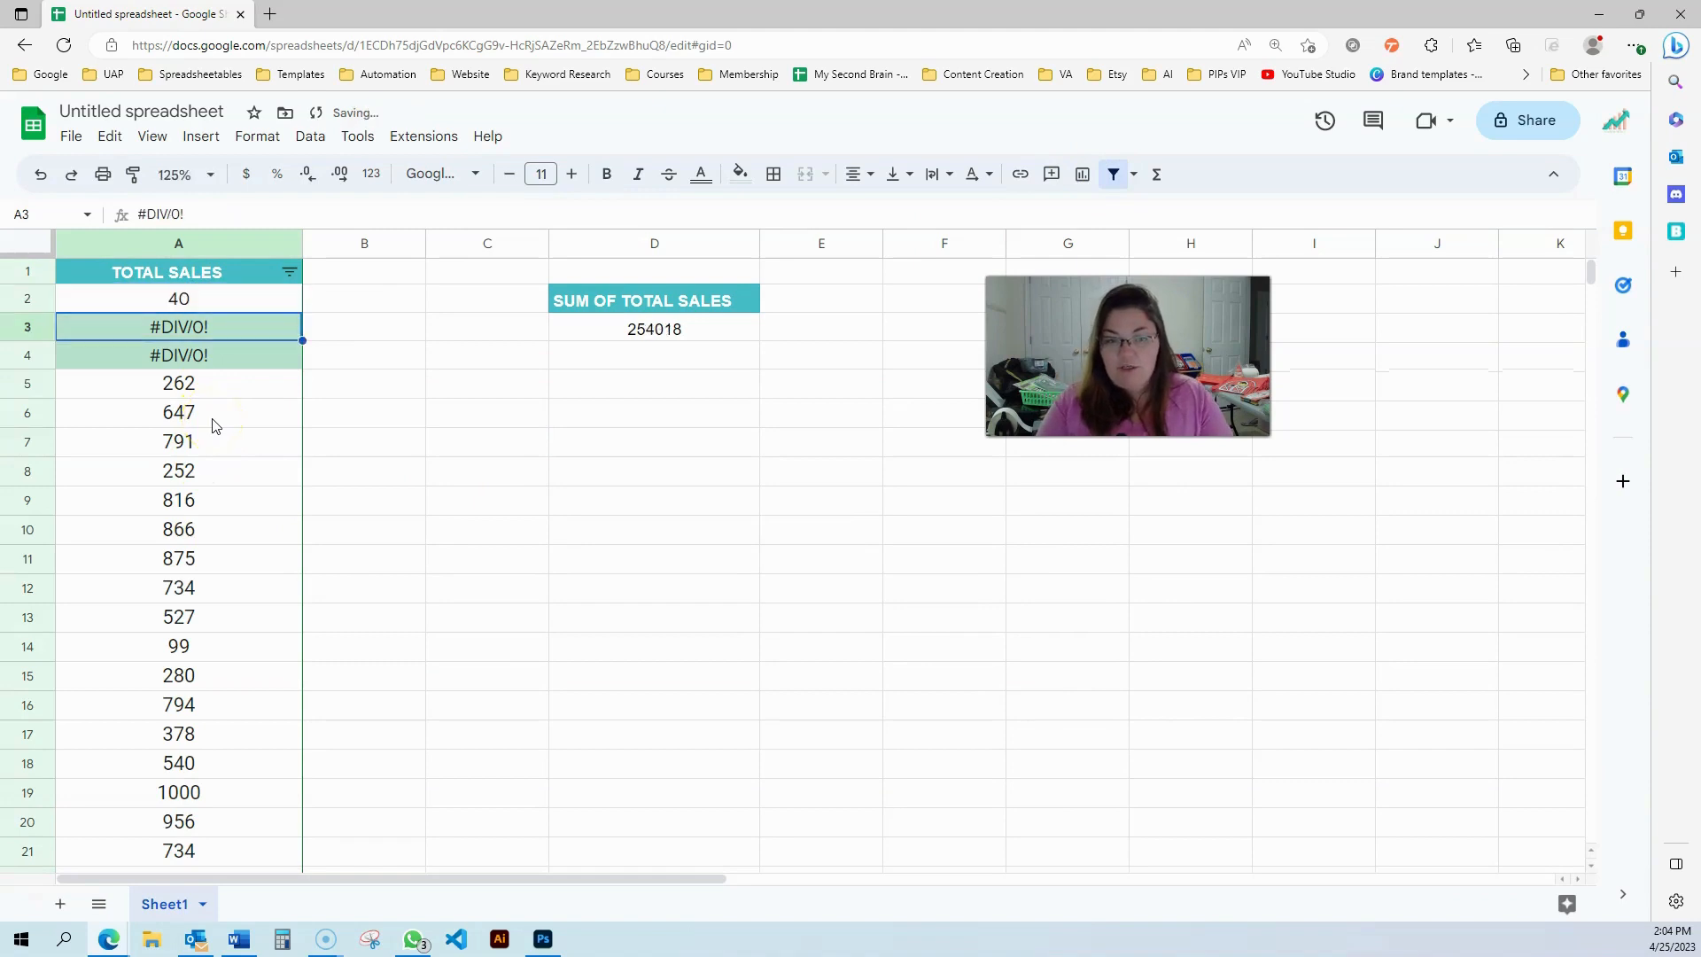
{"action": "type", "text": "50"}
{"action": "key", "text": "Return"}
{"action": "type", "text": "54"}
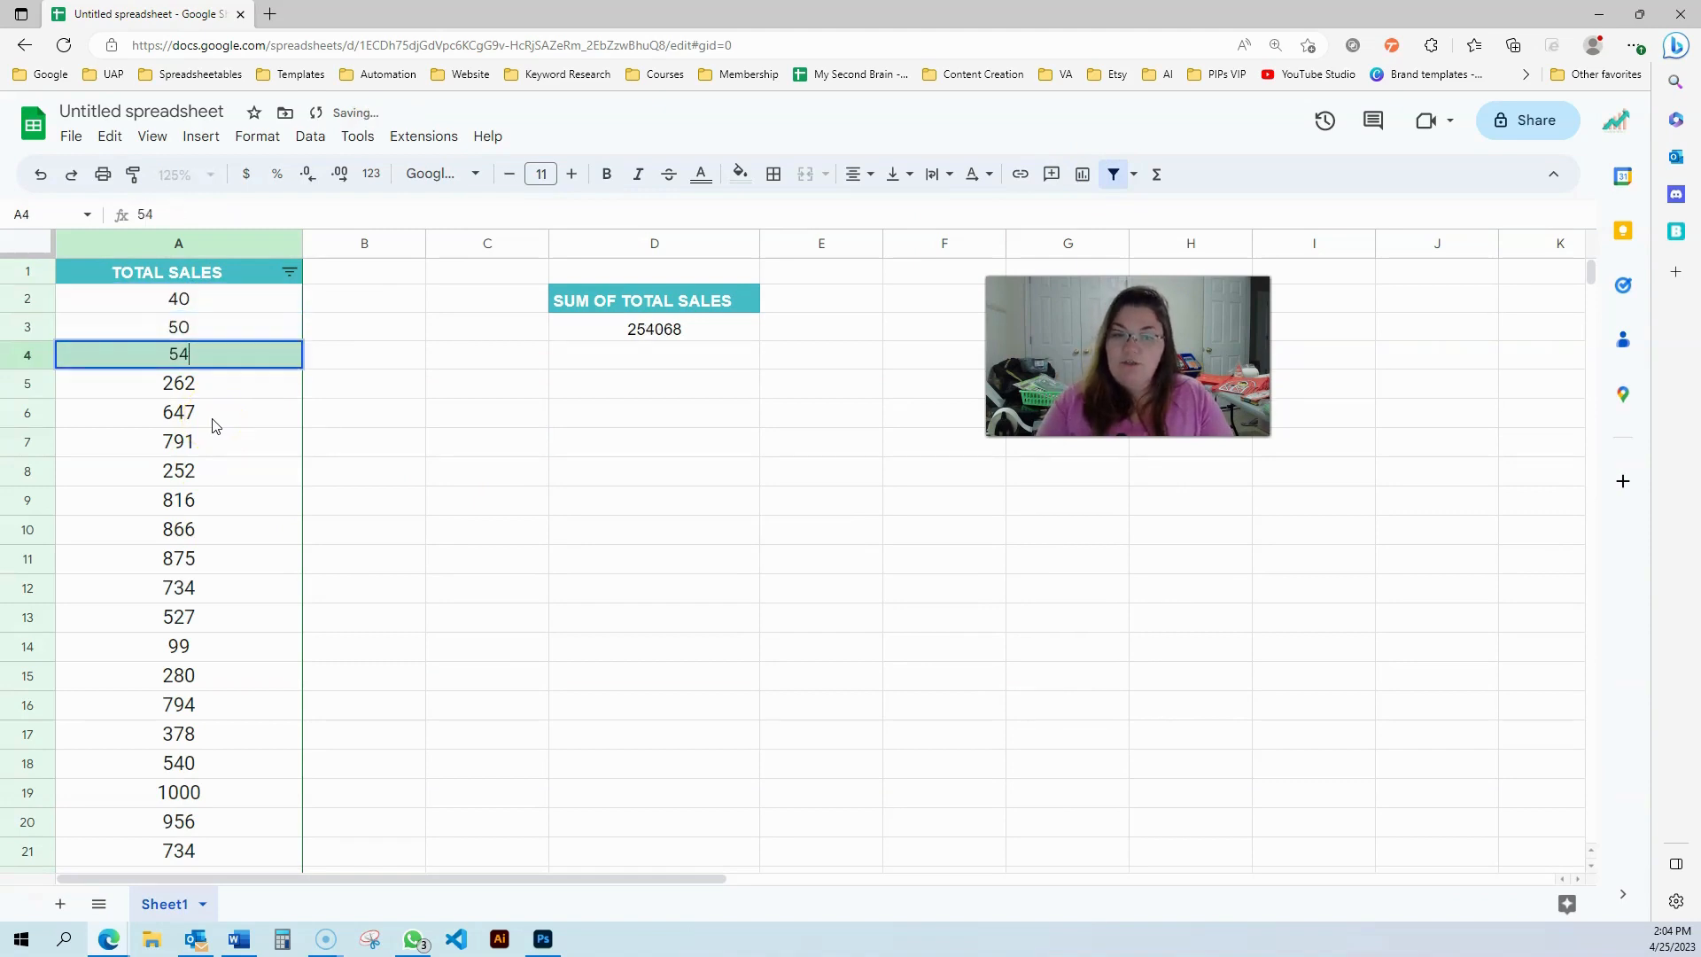
{"action": "key", "text": "Return"}
Rewrite D3's formula as =sum(A2:A to total the whole column
{"action": "left_click", "coordinate": [653, 414]}
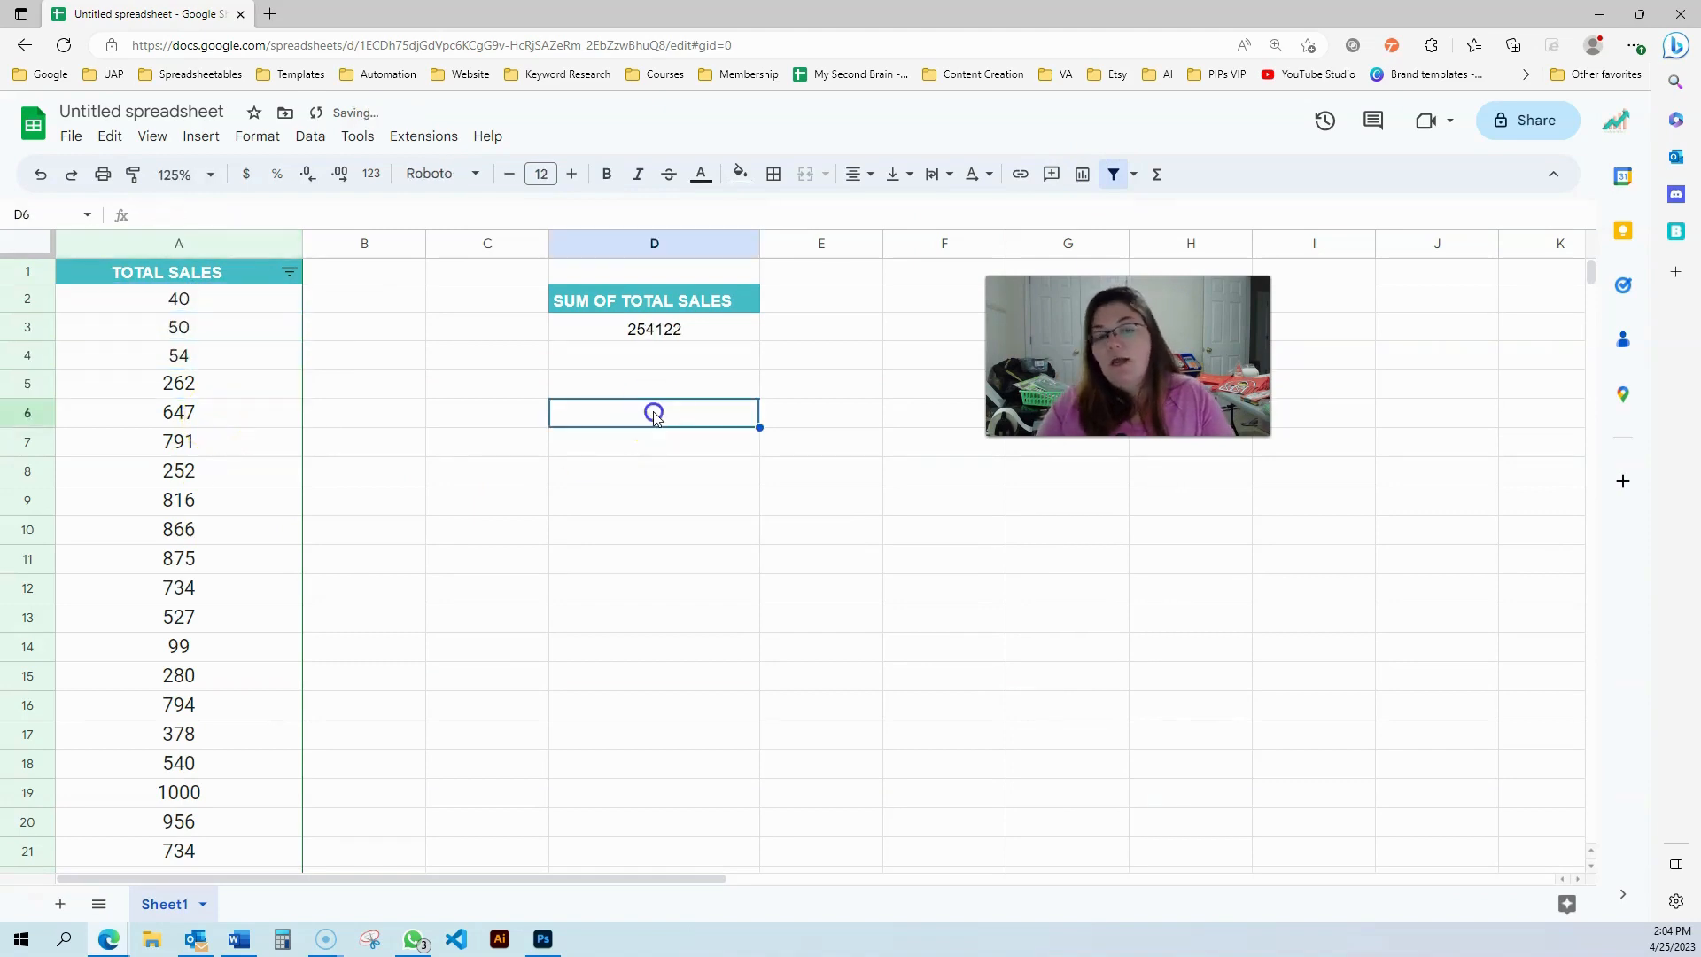
{"action": "left_click", "coordinate": [631, 328]}
{"action": "left_click_drag", "start_coordinate": [175, 219], "coordinate": [587, 216]}
{"action": "key", "text": "BackSpace"}
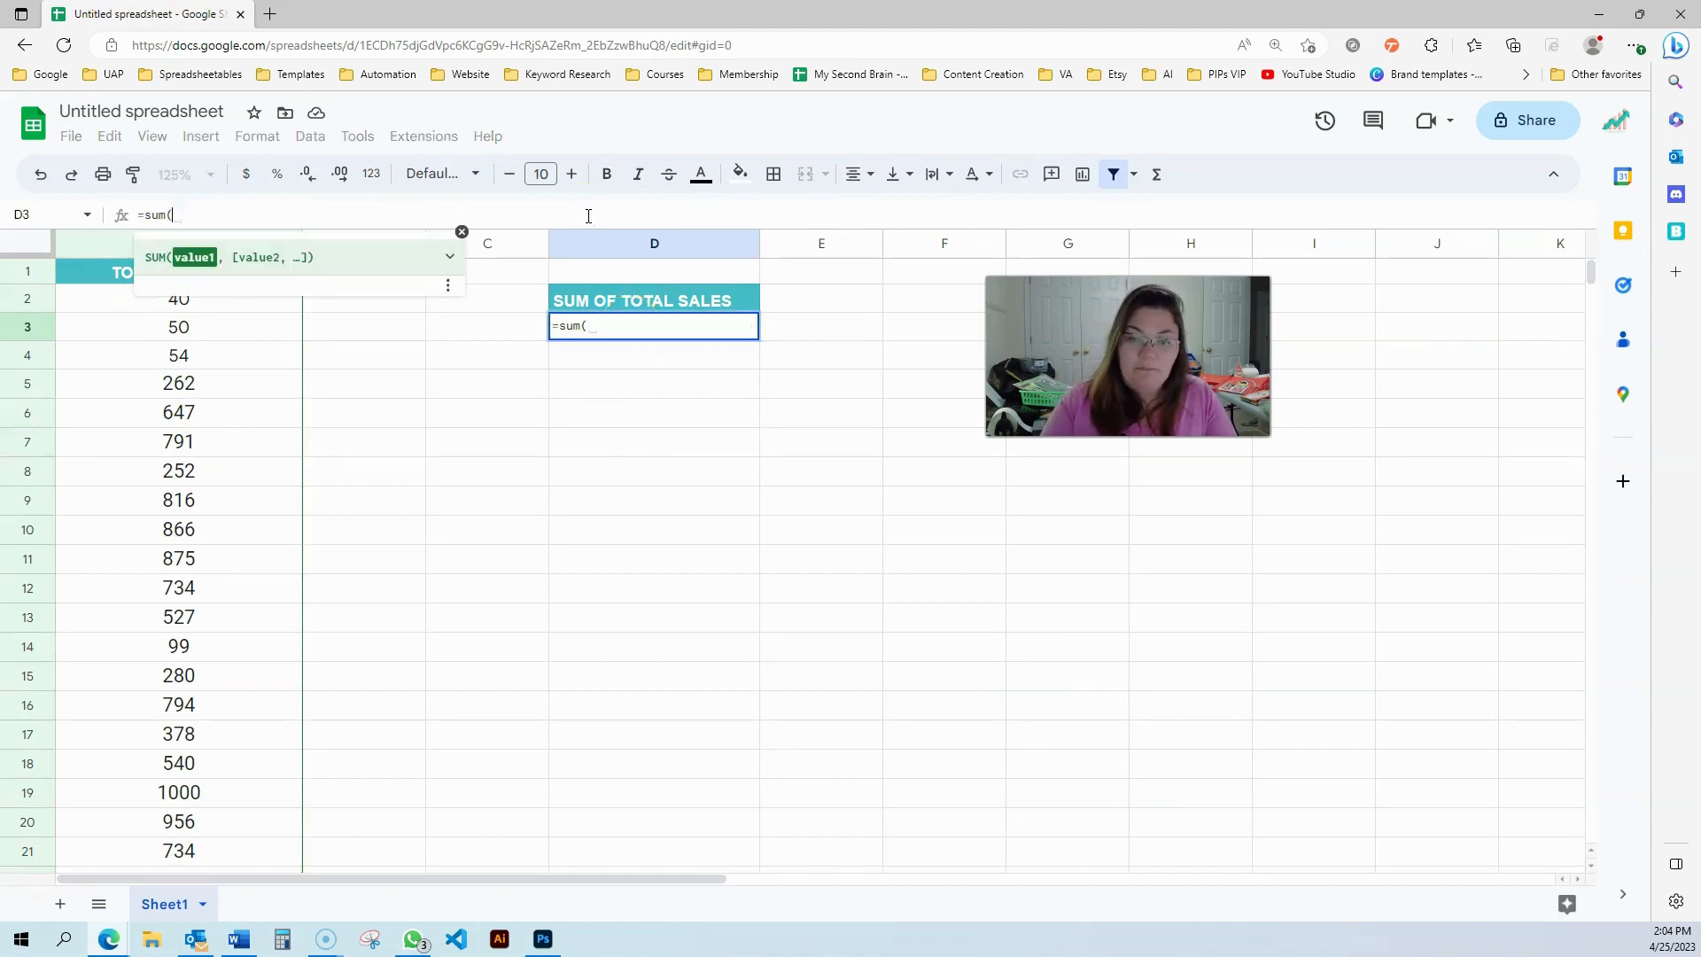
{"action": "left_click", "coordinate": [79, 302]}
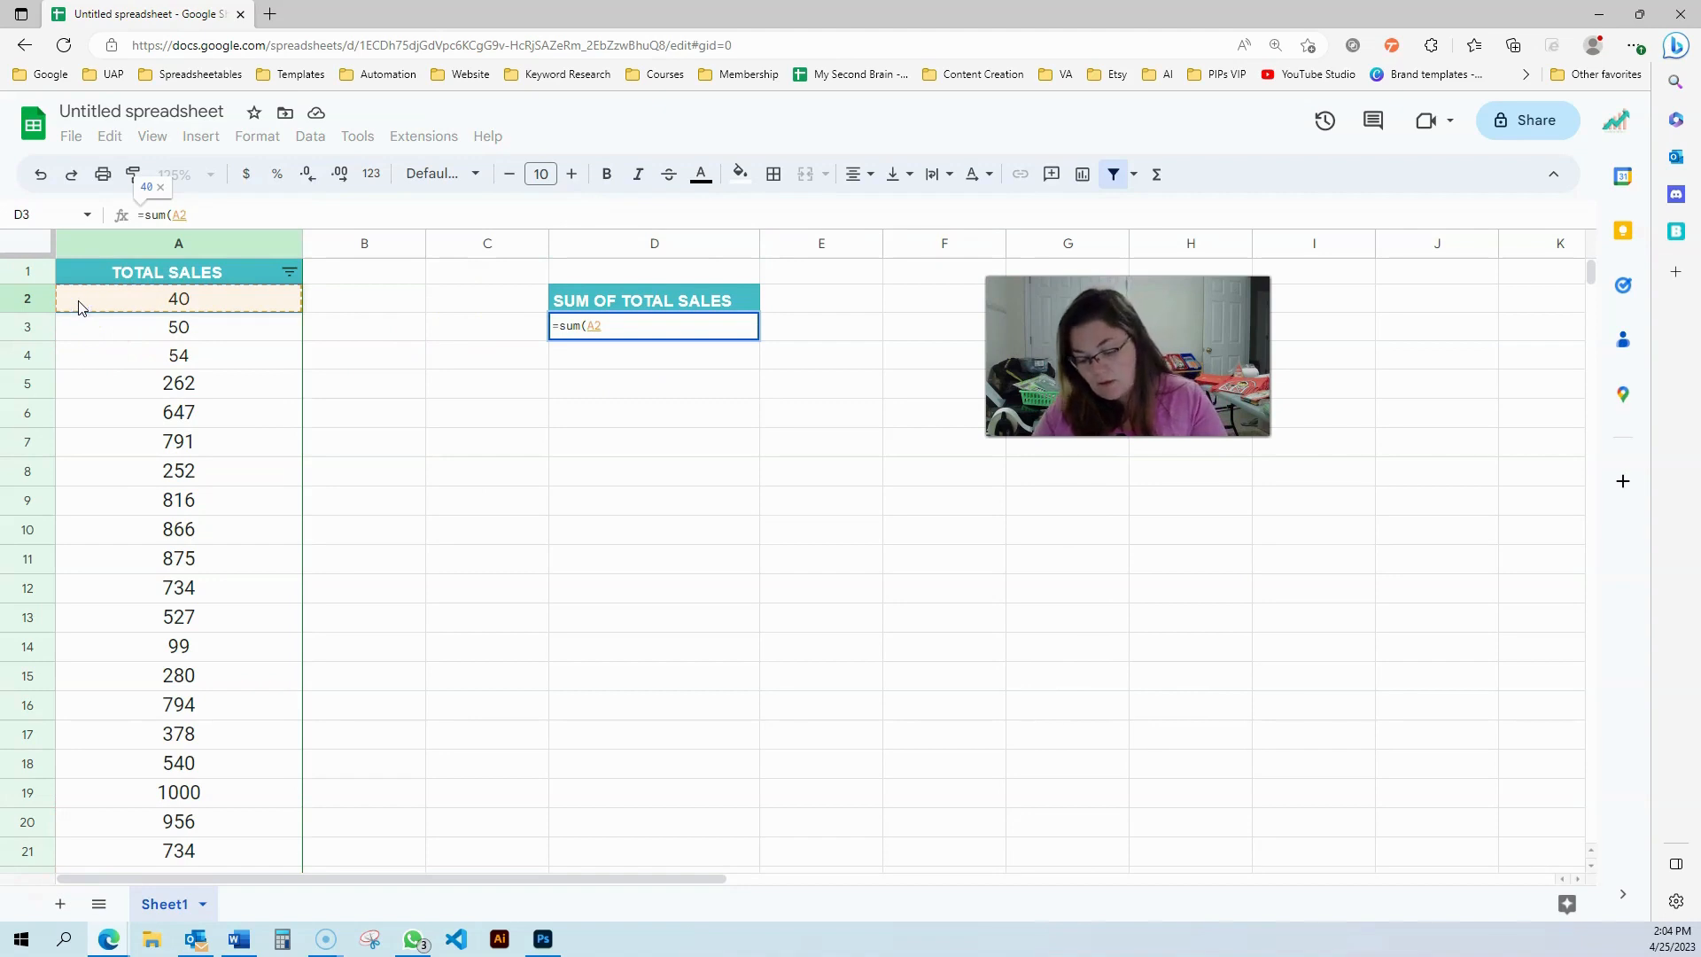
{"action": "left_click", "coordinate": [616, 326]}
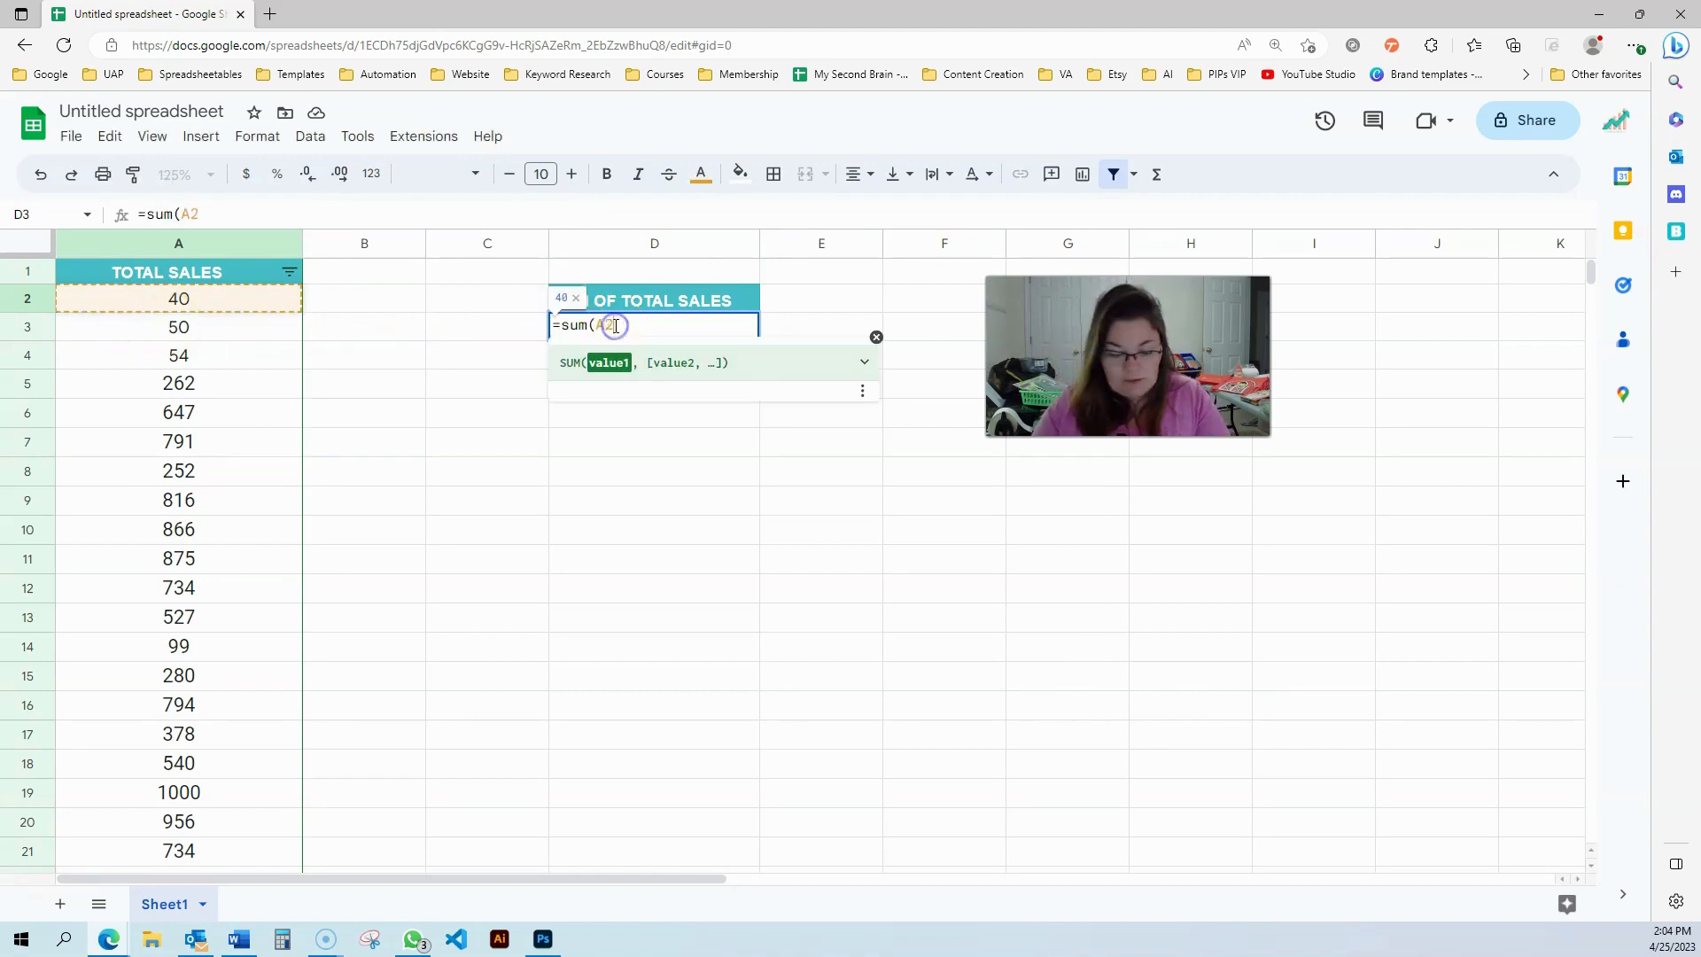
{"action": "type", "text": ":A"}
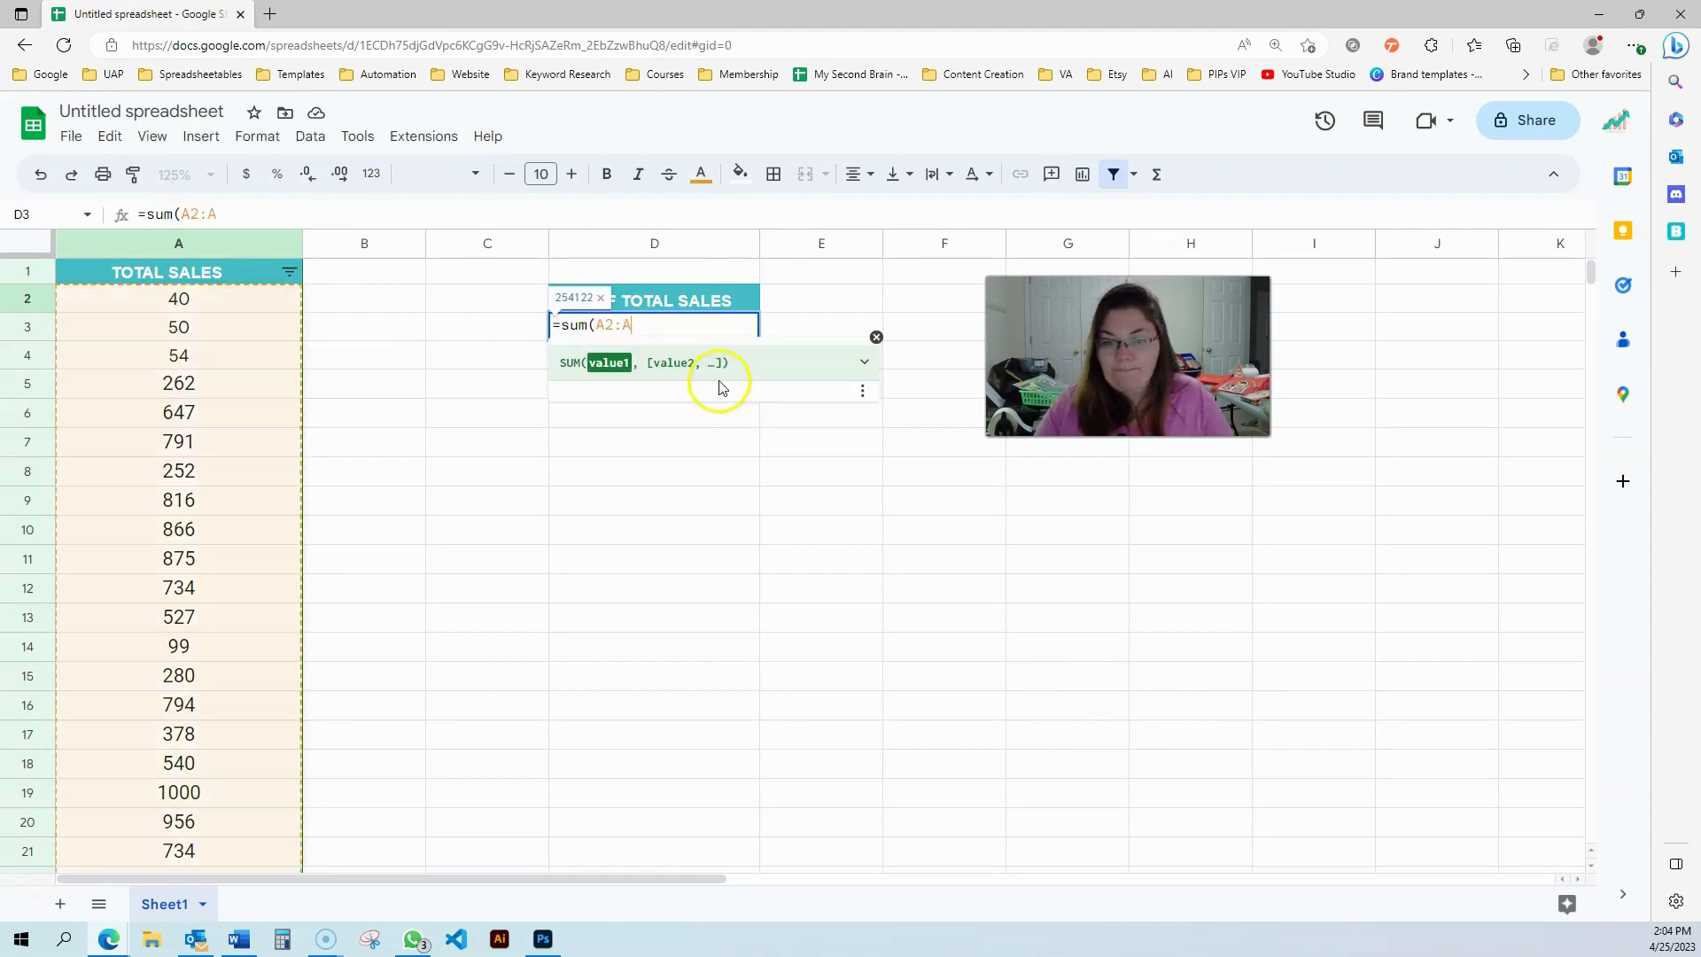
{"action": "key", "text": "Return"}
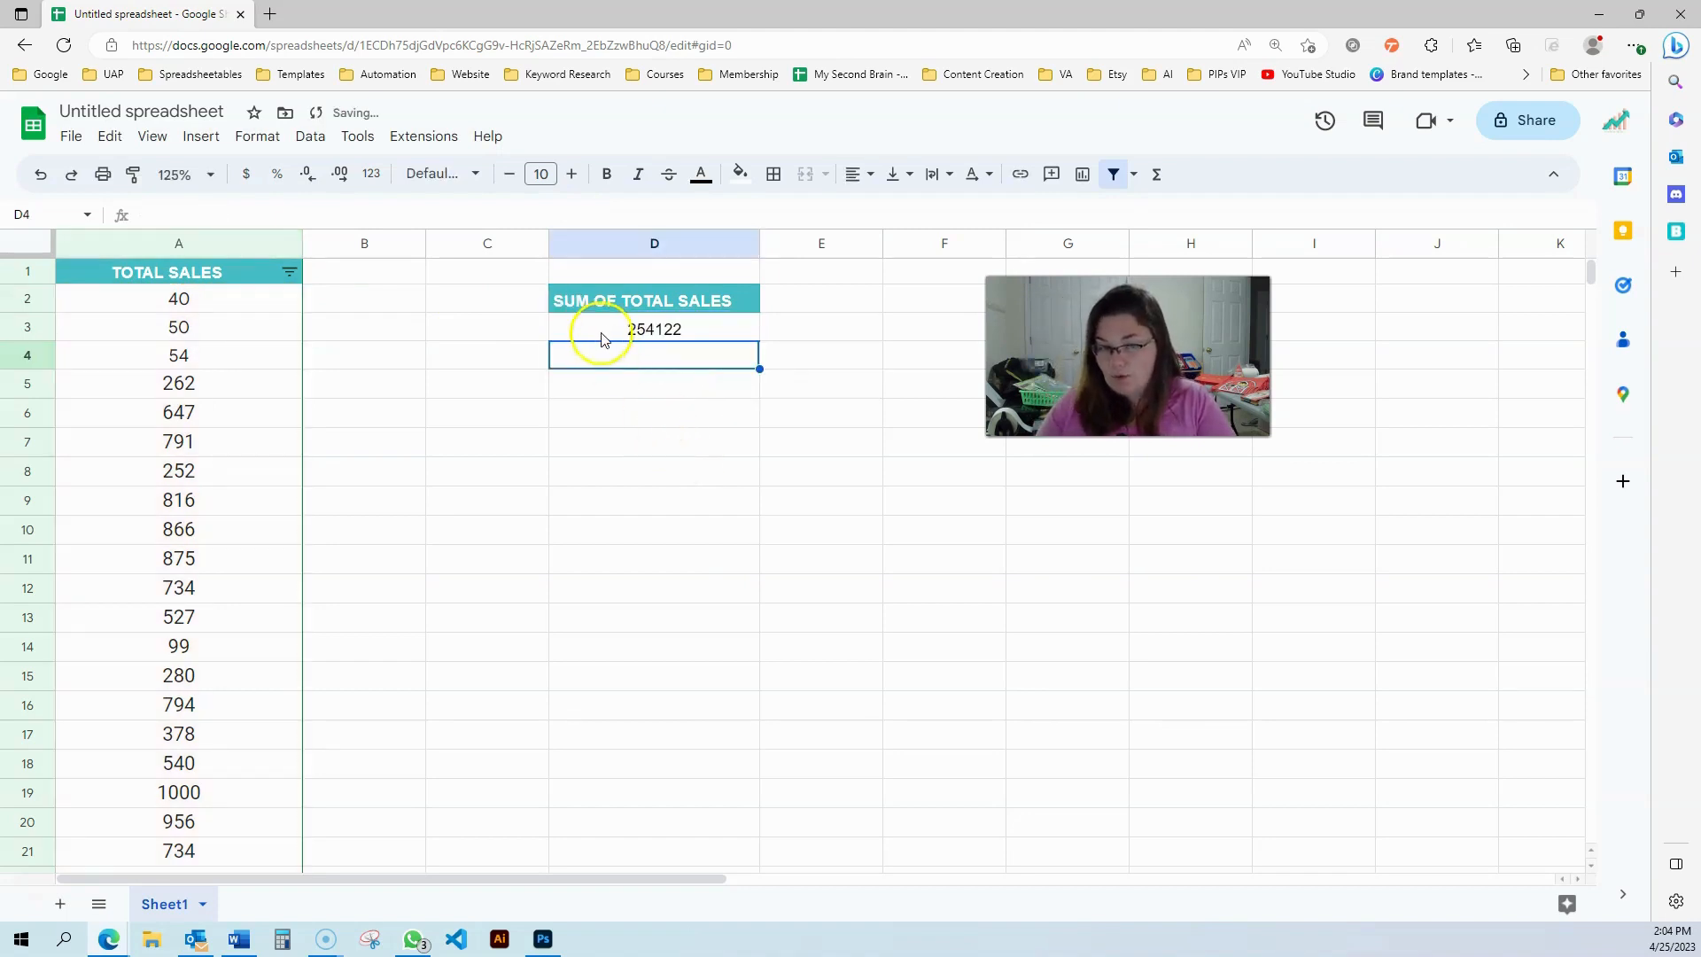
{"action": "left_click", "coordinate": [373, 585]}
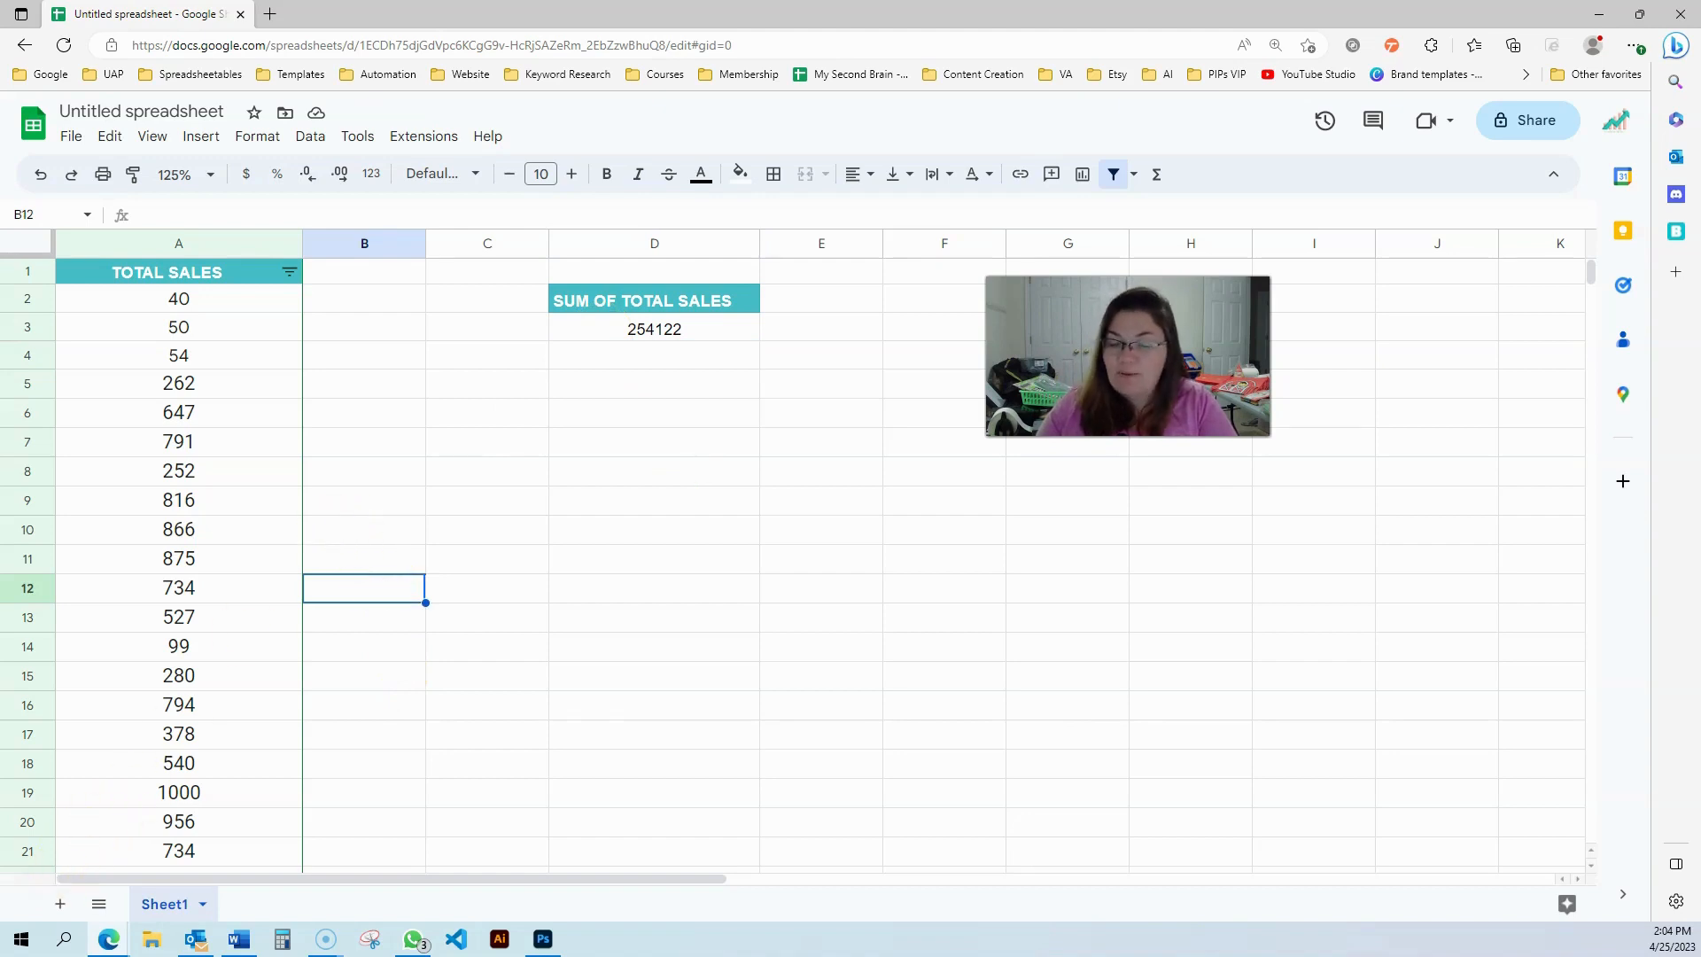